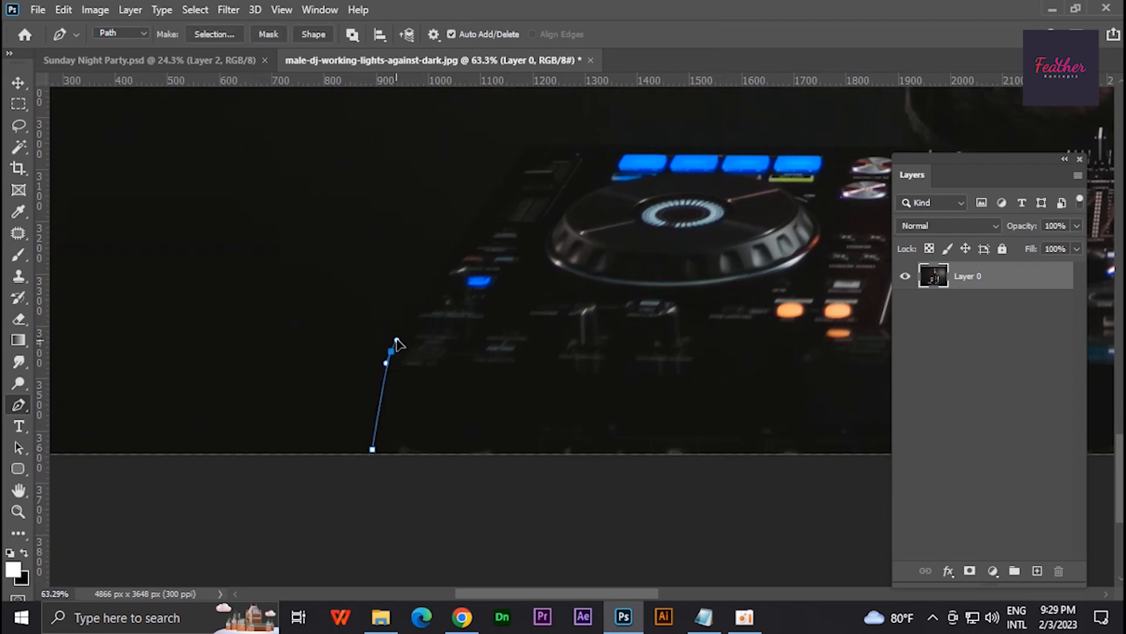
- Trace a Pen path along the mixer's left and upper edges and up the DJ's hip to his lowered wrist
alt+click(392, 352)
drag(516, 163, 477, 331)
click(484, 319)
drag(609, 317, 340, 381)
scroll(614, 376, down, 4)
drag(617, 381, 608, 485)
click(608, 485)
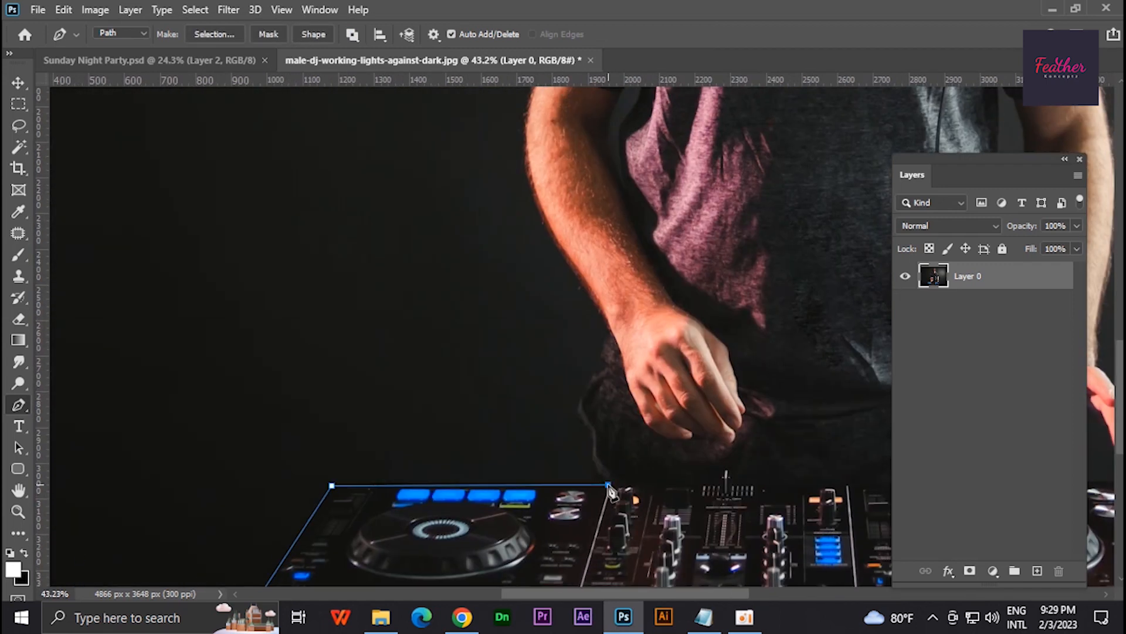
drag(608, 332, 574, 493)
click(608, 422)
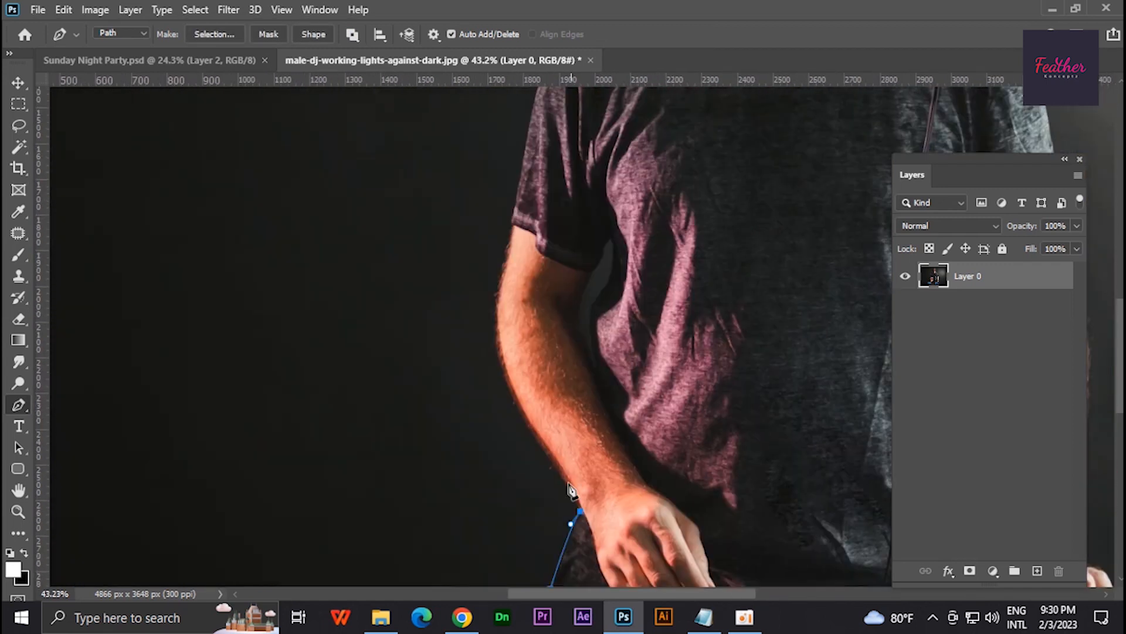
- Extend the Pen path up the outside of the image-left forearm and along the sleeve toward the shoulder
scroll(549, 464, up, 4)
click(550, 443)
drag(487, 234, 476, 543)
drag(462, 521, 470, 568)
click(478, 398)
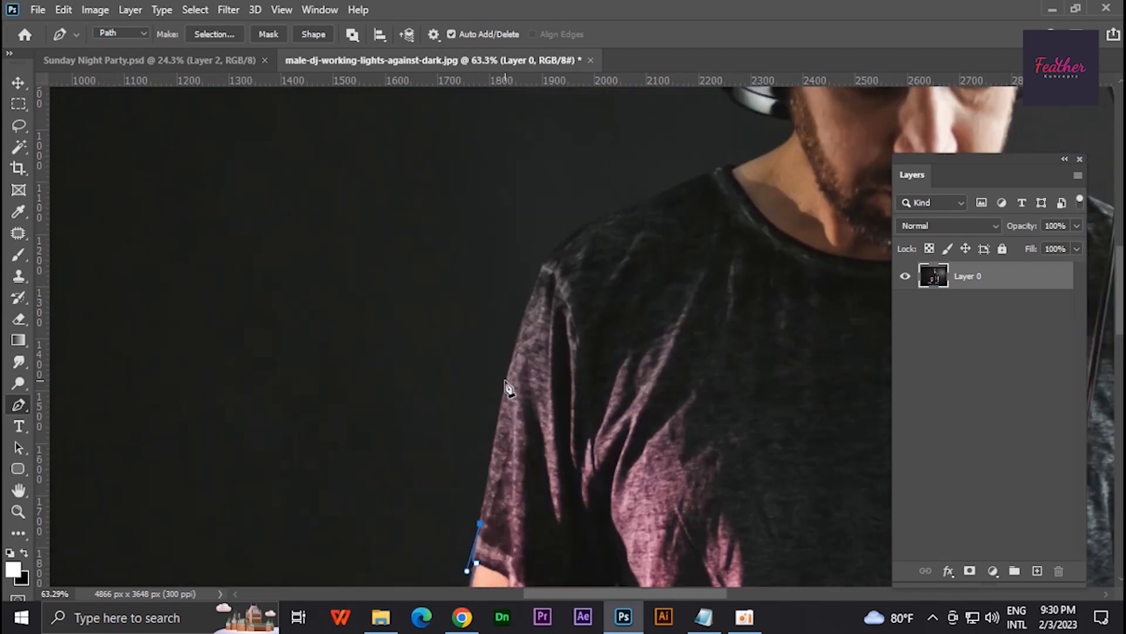
drag(548, 264, 430, 478)
drag(521, 415, 604, 386)
- Continue the path over the shoulder and neck and around the image-left headphone cup
scroll(614, 381, up, 9)
click(432, 486)
click(549, 431)
click(476, 465)
drag(476, 466, 503, 563)
drag(494, 469, 530, 454)
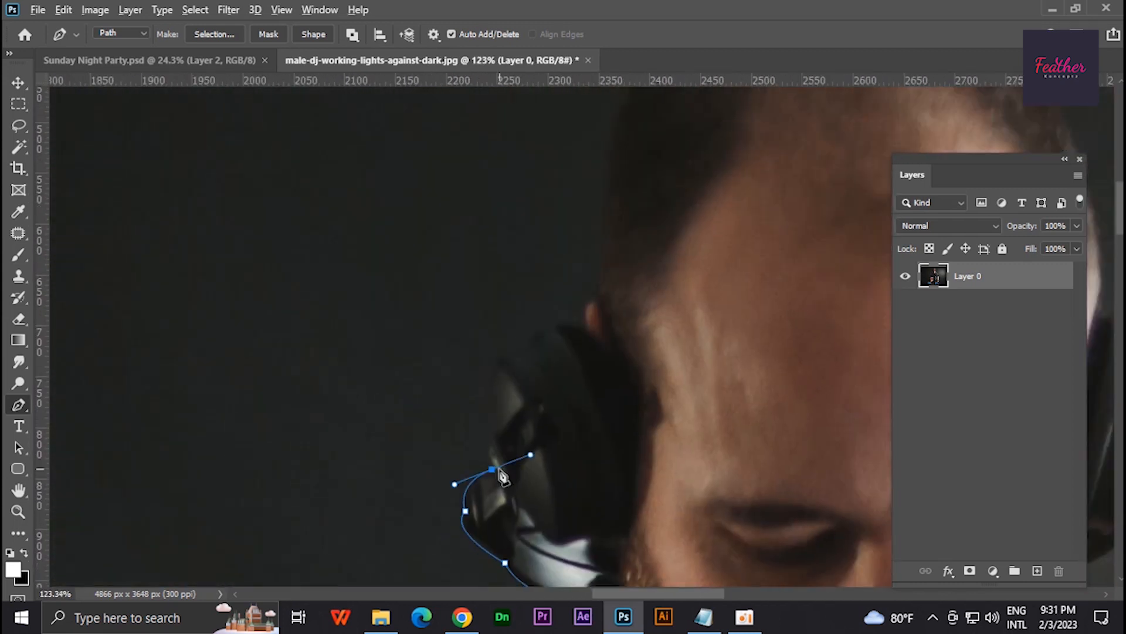
click(522, 438)
click(586, 425)
- Trace the outline of the DJ's head from one headphone cup over the hair to the other
scroll(586, 427, down, 5)
mouse_move(600, 336)
mouse_down()
mouse_move(644, 300)
mouse_move(391, 205)
mouse_up()
drag(463, 197, 522, 203)
drag(601, 269, 638, 340)
click(628, 379)
scroll(627, 400, up, 4)
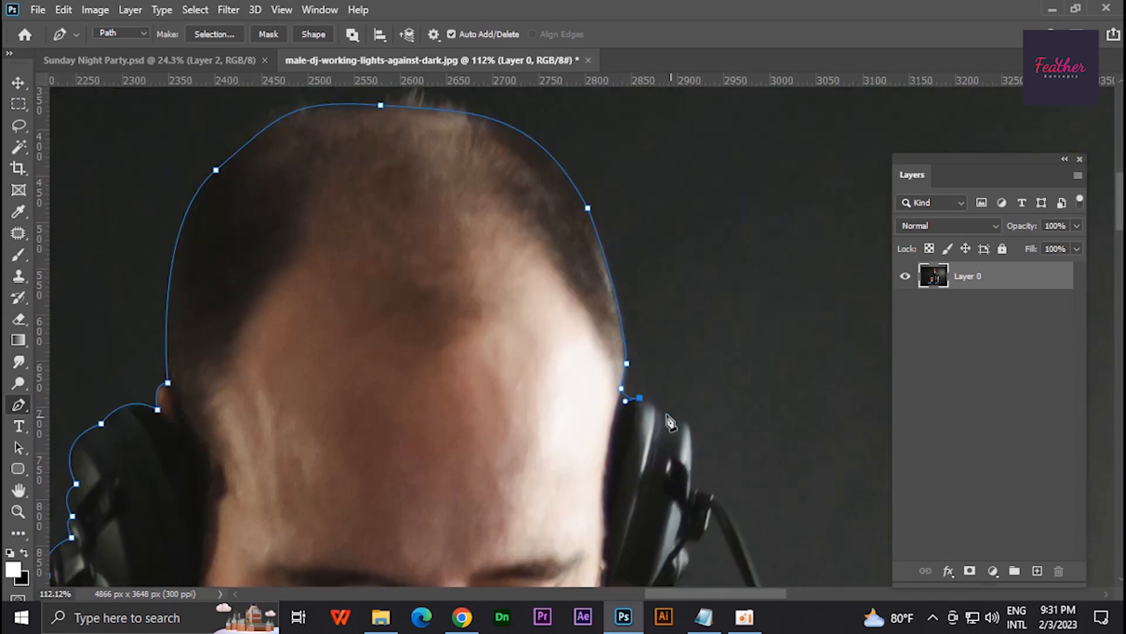
- Carry the path around the image-right headphone and its hanging cord, and over the adjoining shoulder
click(541, 369)
mouse_move(625, 396)
mouse_down()
mouse_move(471, 281)
mouse_move(470, 339)
mouse_up()
alt+click(443, 259)
click(471, 543)
drag(471, 542, 364, 168)
click(509, 308)
drag(509, 309, 428, 184)
drag(485, 258, 510, 327)
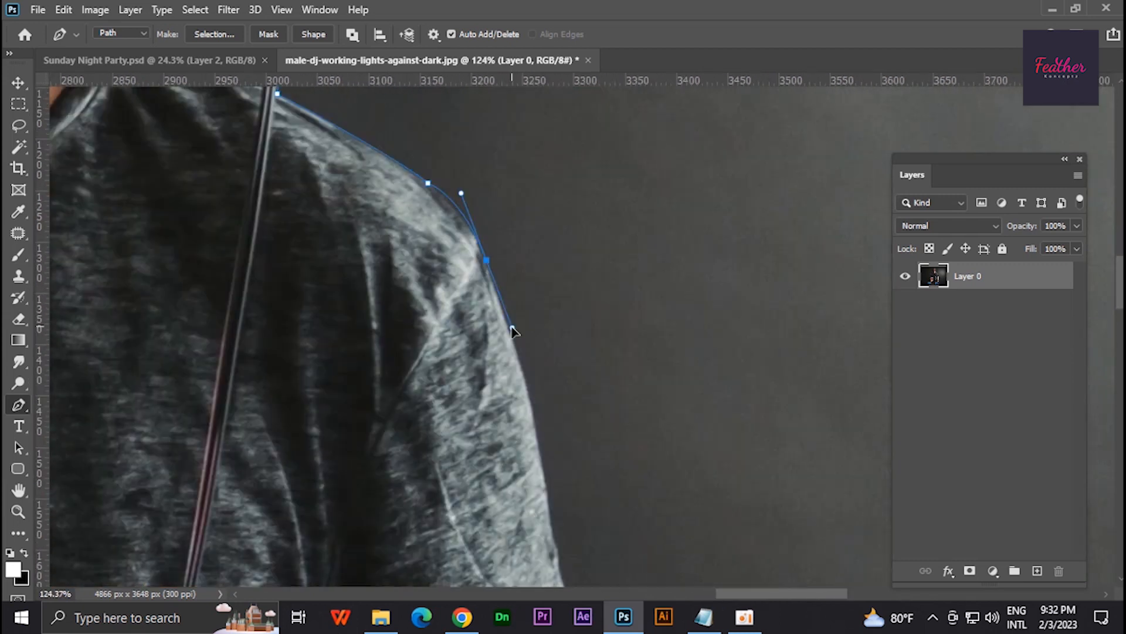
- Trace the outer edge of the image-right sleeve and arm down to the wrist of the outstretched hand
drag(593, 385, 615, 511)
drag(571, 304, 586, 355)
drag(610, 504, 589, 118)
drag(548, 369, 541, 397)
click(536, 290)
click(575, 327)
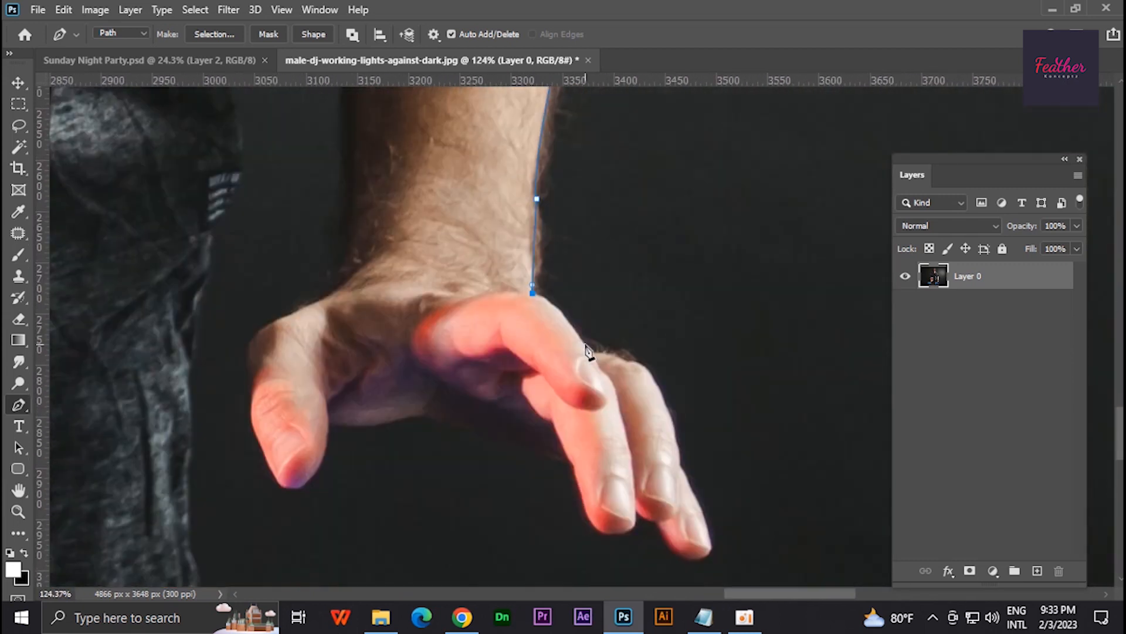
- Outline the knuckles and fingertips of the outstretched hand with curved path points
scroll(592, 354, up, 3)
drag(611, 347, 626, 372)
drag(636, 262, 633, 280)
alt+click(636, 263)
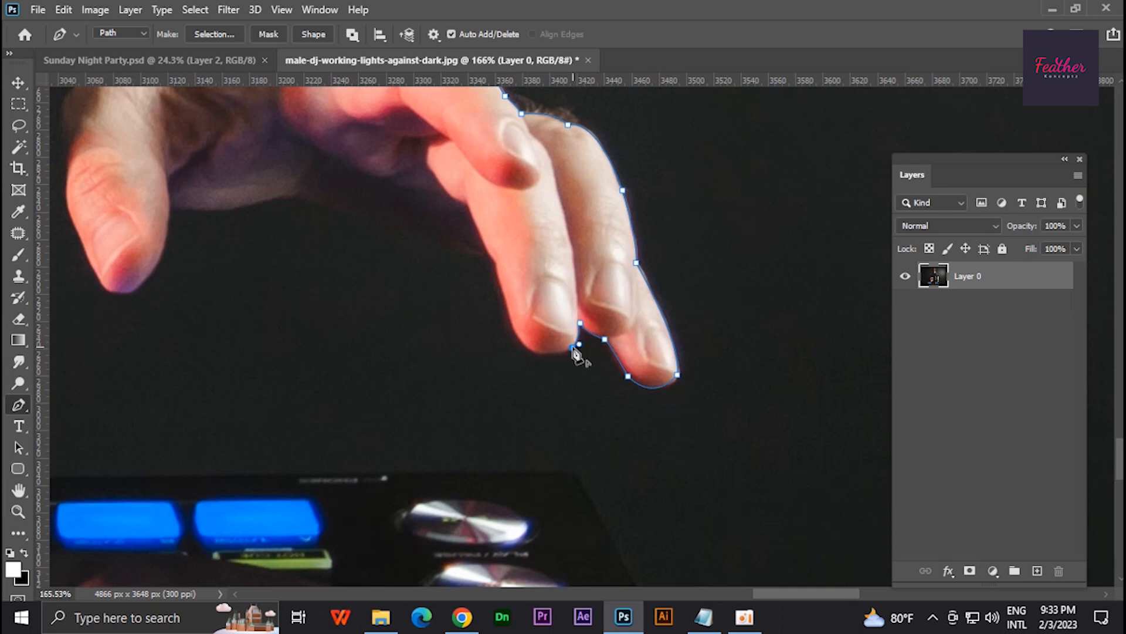
- Trace the underside of the outstretched hand's palm and the contour of its thumb
alt+click(466, 252)
drag(466, 252, 723, 340)
drag(561, 287, 531, 286)
alt+click(561, 287)
drag(511, 290, 498, 294)
alt+click(511, 291)
alt+click(382, 385)
drag(325, 297, 323, 265)
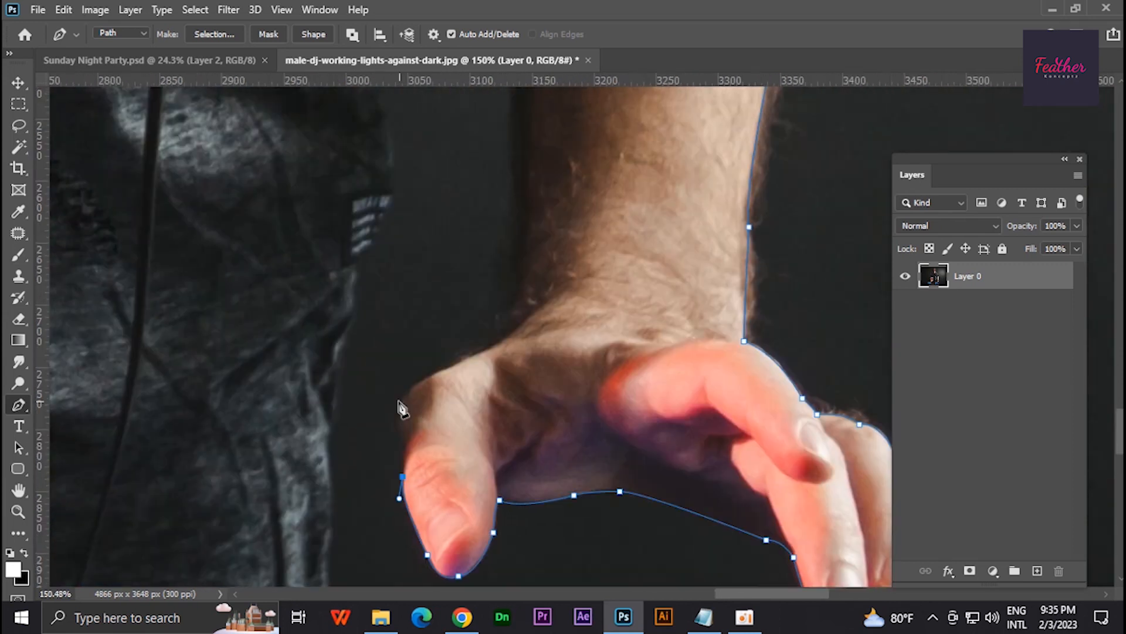
- Continue the path from the thumb up the inner edge of the image-right arm toward the armpit
drag(491, 413, 506, 528)
drag(536, 272, 537, 427)
click(547, 359)
click(521, 266)
drag(483, 224, 467, 184)
drag(484, 277, 483, 297)
click(472, 473)
- Trace down the side of the shirt and trousers to the mixer and along its image-right edge to the cables
drag(464, 516, 504, 253)
drag(503, 360, 501, 372)
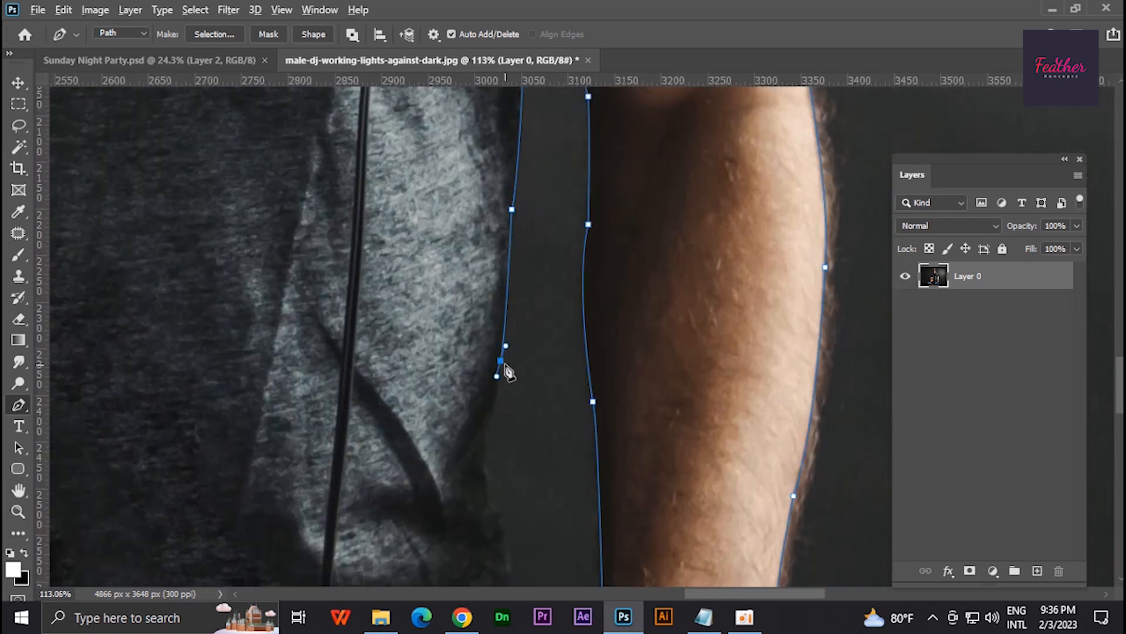
mouse_move(556, 225)
mouse_down()
mouse_move(545, 238)
mouse_move(570, 245)
mouse_up()
click(556, 368)
click(568, 463)
click(521, 189)
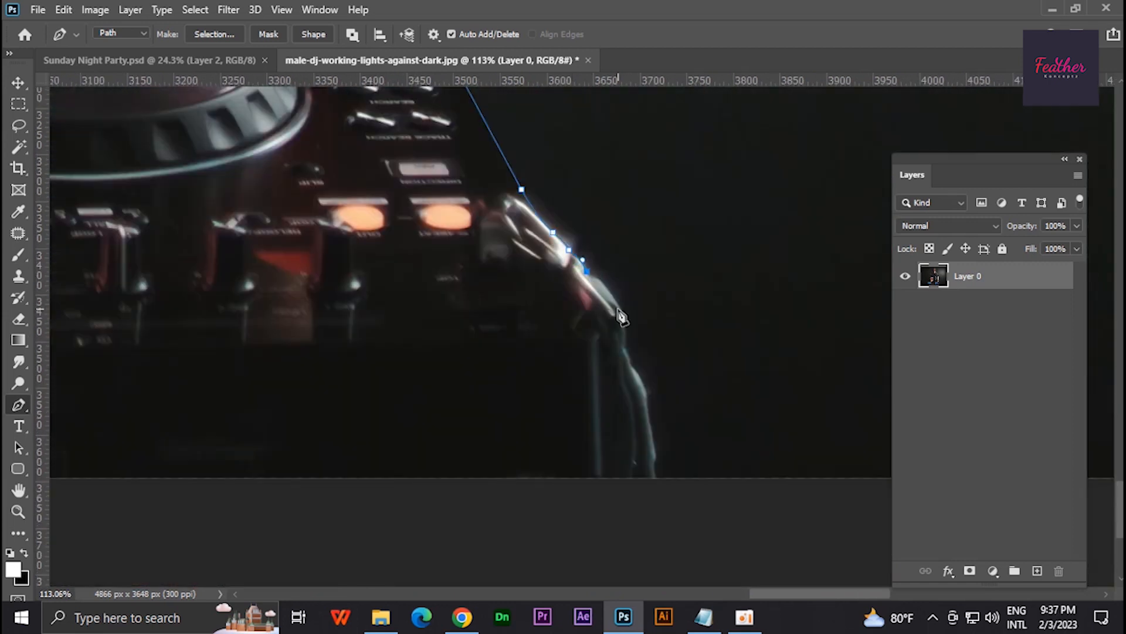
- Convert the finished path into a selection, delete the background around the DJ and mixer, and deselect
key(ctrl+Return)
key(ctrl+0)
right_click(592, 250)
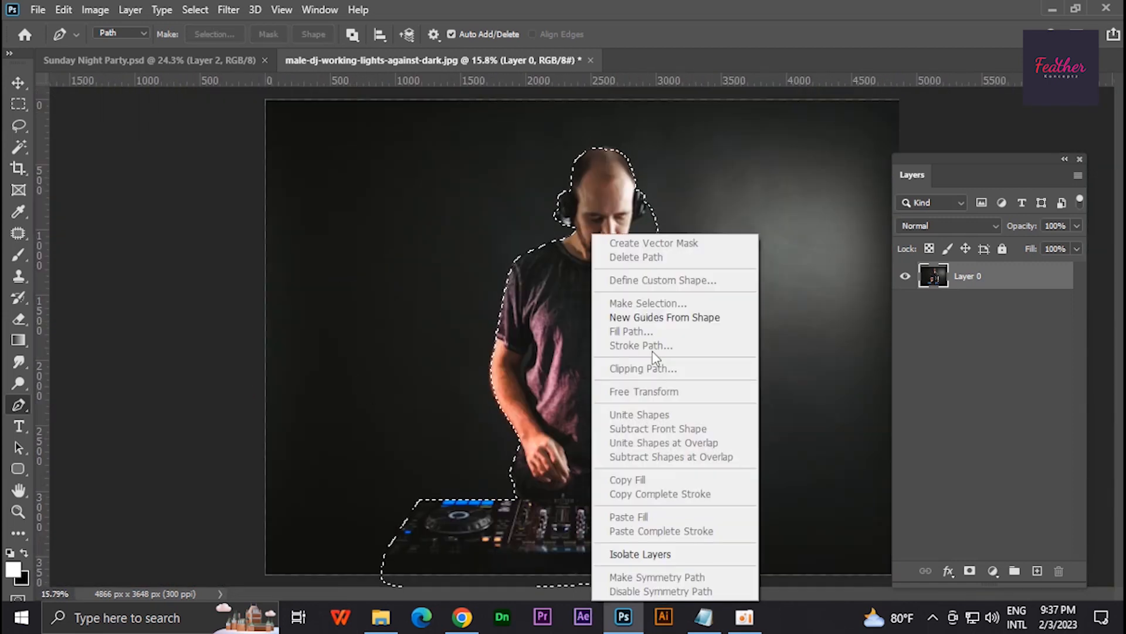
click(14, 108)
click(14, 107)
right_click(538, 274)
click(563, 314)
click(629, 187)
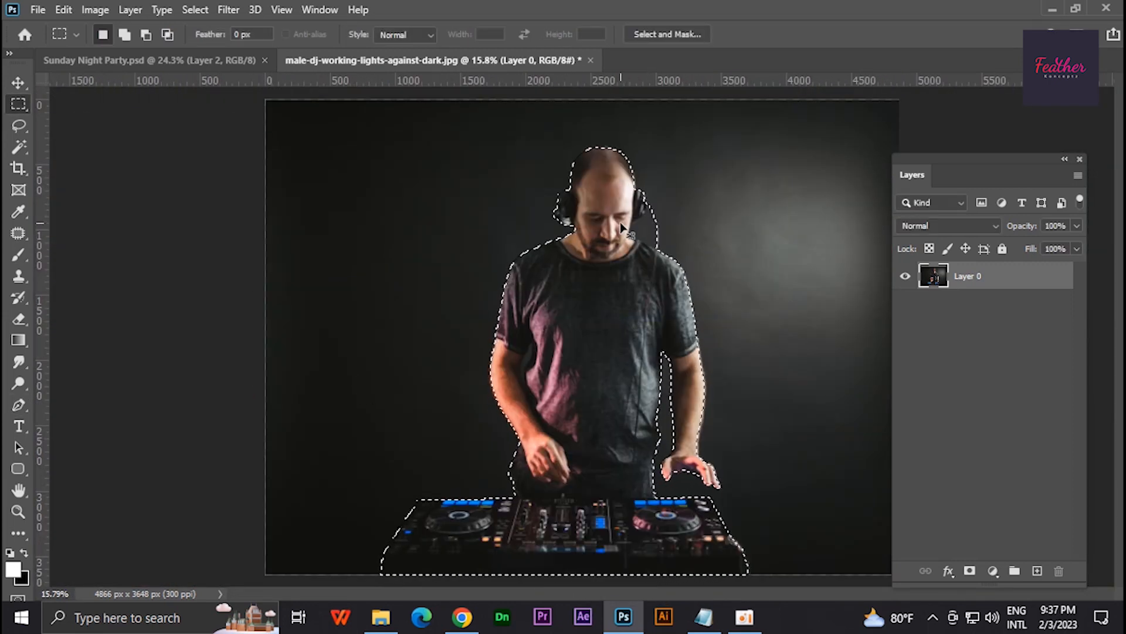
key(Delete)
key(ctrl+d)
- Move the DJ cutout into the Sunday Night Party.psd document and convert its layer to a smart object
key(v)
drag(603, 202, 593, 268)
right_click(994, 290)
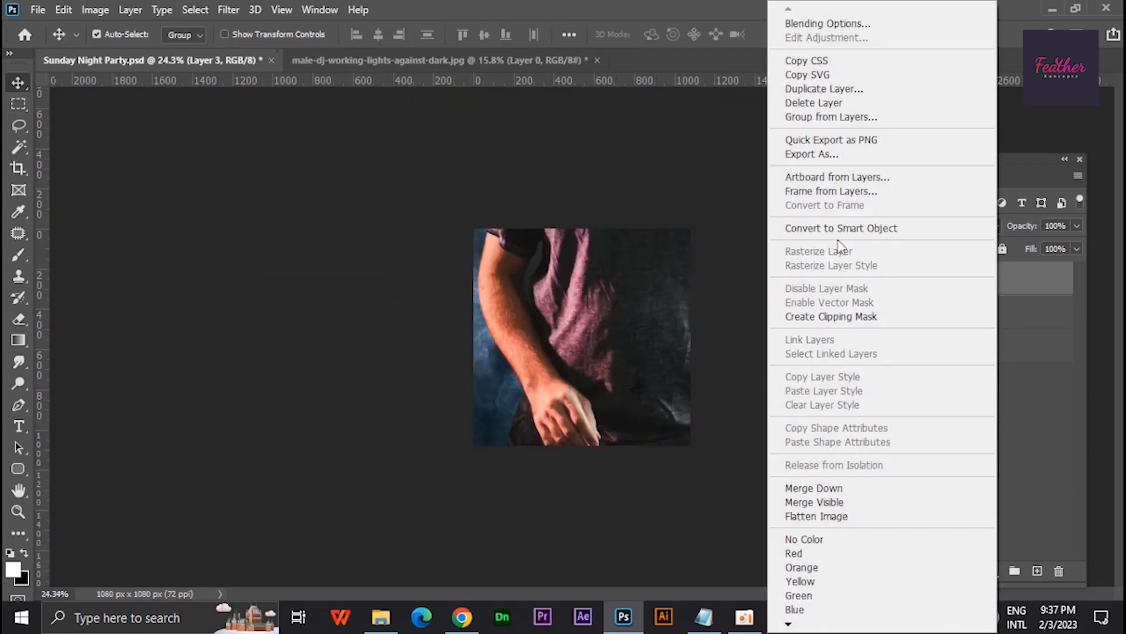
click(840, 229)
- Scale down the DJ cutout with Free Transform and position it so the head and mixer fit within the canvas
key(ctrl+t)
drag(309, 268, 637, 269)
drag(739, 264, 576, 302)
drag(714, 305, 633, 306)
drag(582, 335, 604, 387)
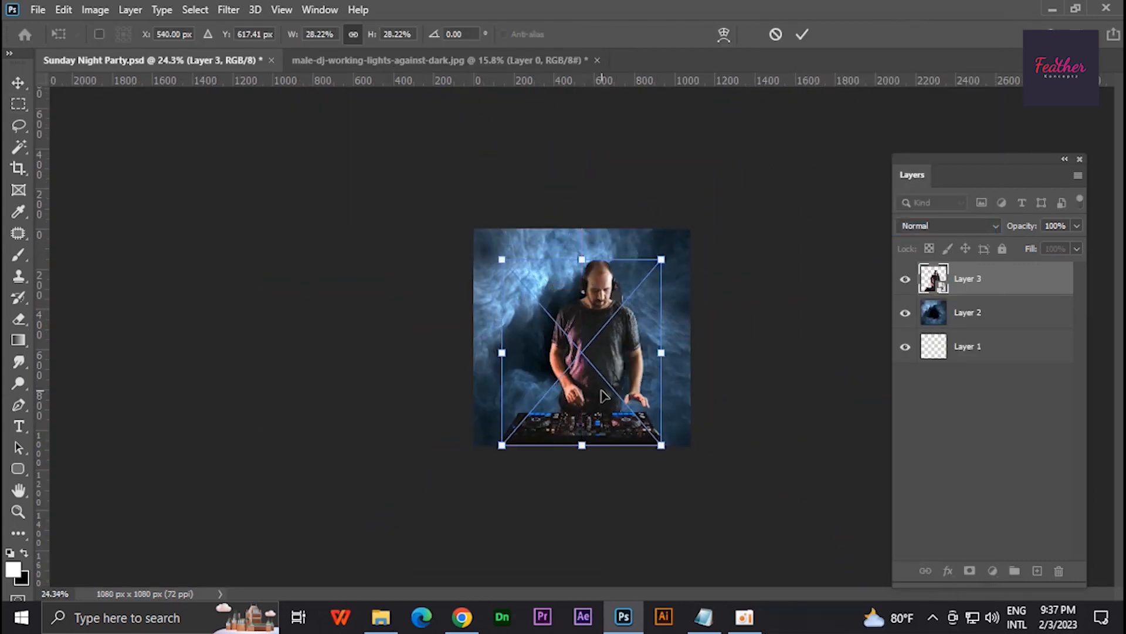
drag(585, 296, 568, 219)
scroll(603, 411, up, 5)
drag(620, 308, 602, 266)
mouse_move(556, 470)
mouse_down()
mouse_move(557, 455)
mouse_move(557, 476)
mouse_up()
drag(585, 407, 591, 404)
drag(559, 474, 562, 481)
key(Return)
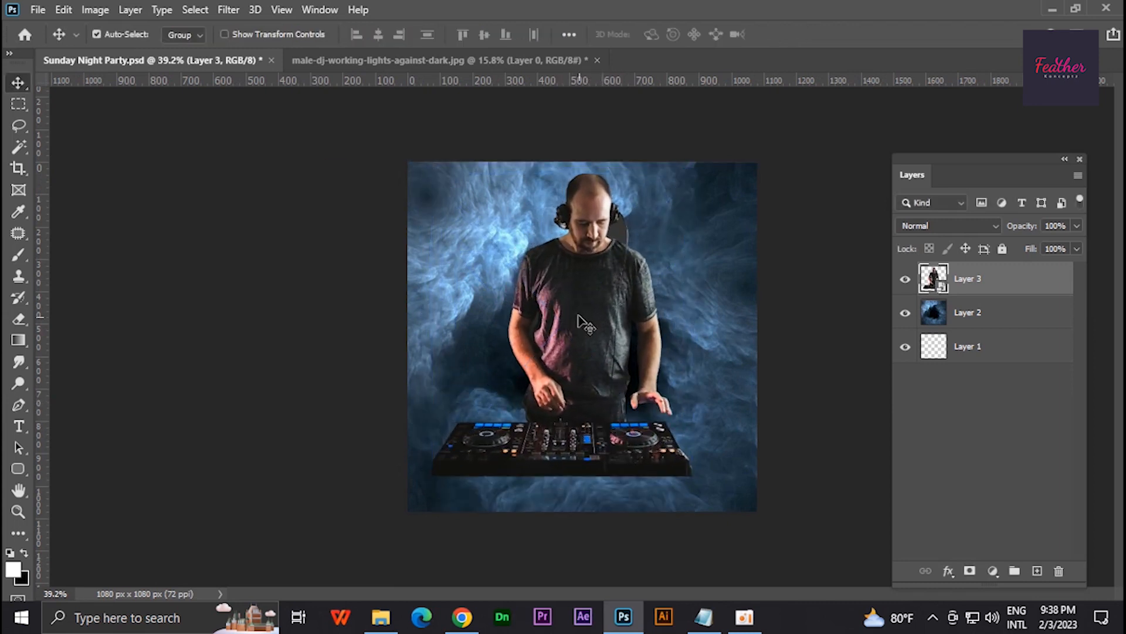
- Switch to the Conten text file in Notepad to review the party details, and minimise it
scroll(578, 319, up, 2)
click(704, 617)
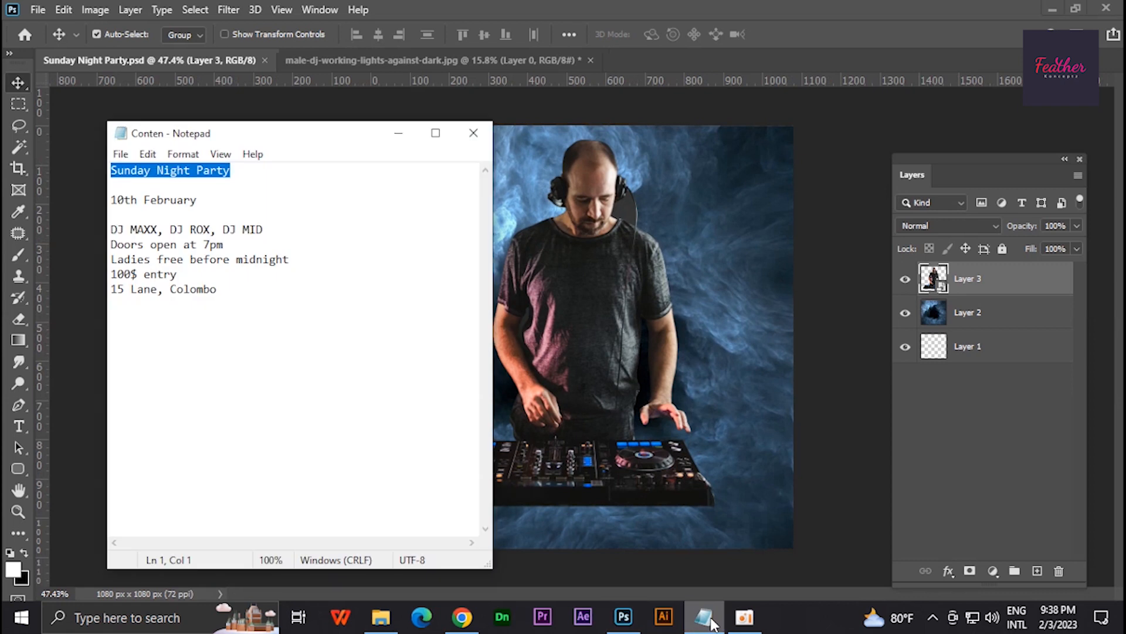
click(416, 136)
- Outline the leftover grey area between the headphone cord, face and shoulder with the Pen tool and delete it
key(ctrl+1)
key(p)
scroll(611, 235, up, 6)
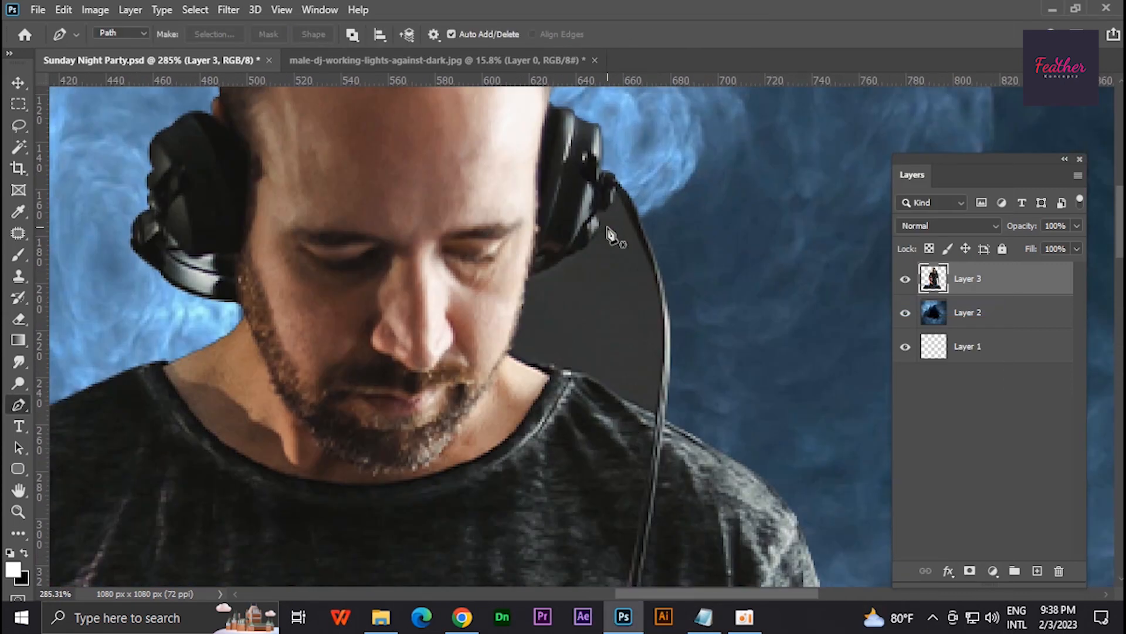
scroll(504, 292, up, 2)
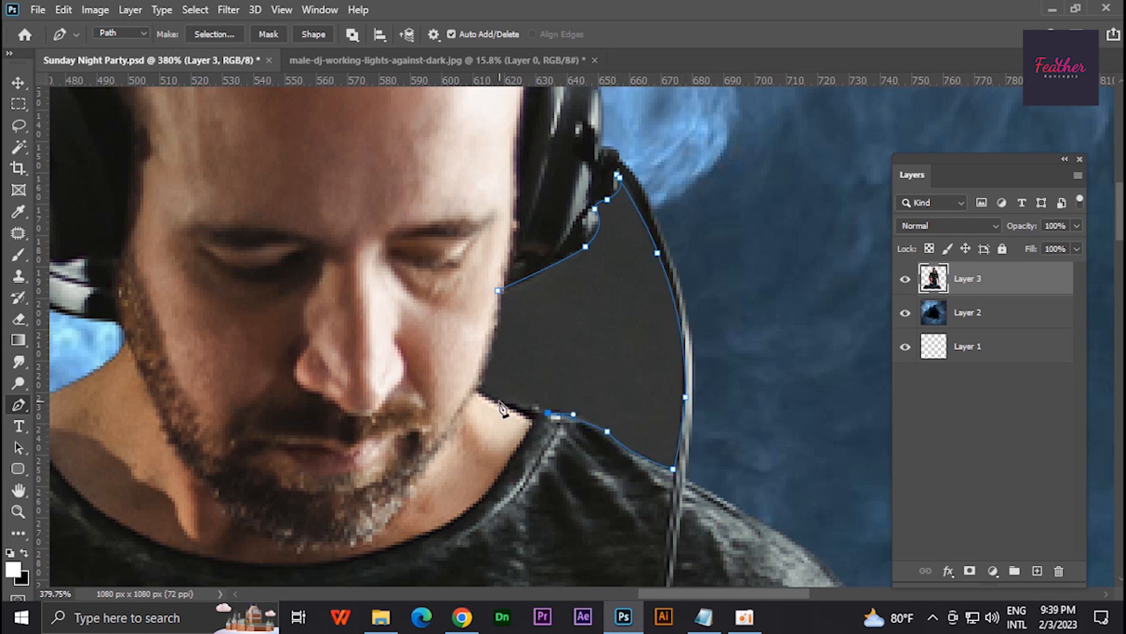
key(Delete)
key(ctrl+d)
scroll(493, 265, down, 10)
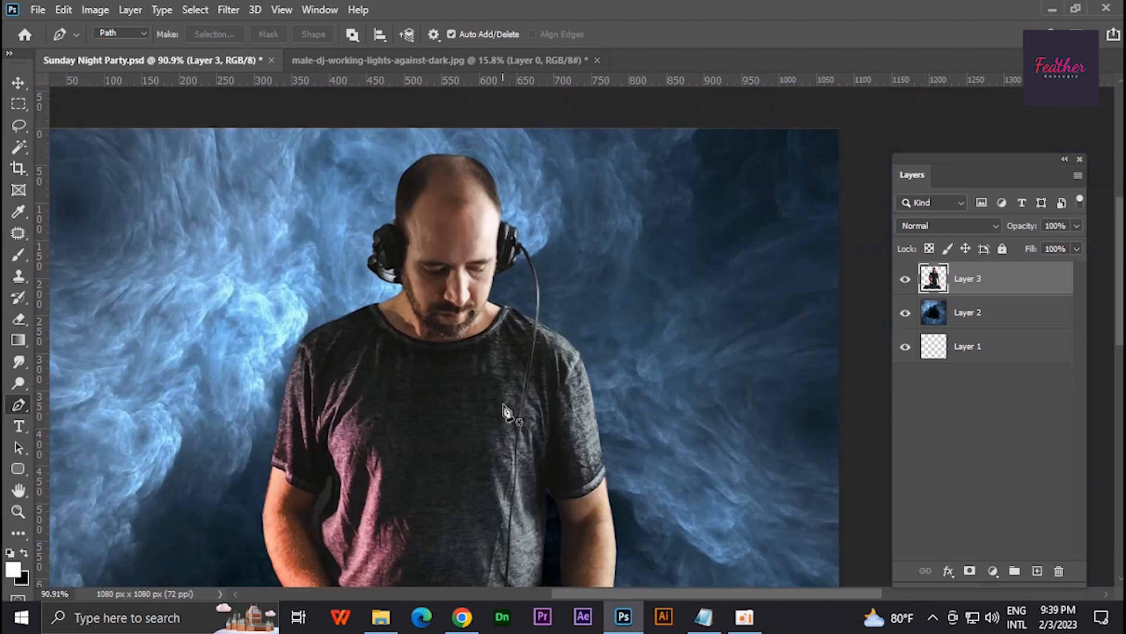
- Start softening the DJ and mixer's cut-out edges with the Blur tool at size 10 and 50% strength
right_click(19, 363)
click(65, 364)
scroll(417, 513, up, 12)
mouse_move(251, 494)
mouse_down()
mouse_move(734, 500)
mouse_move(266, 485)
mouse_up()
mouse_move(265, 485)
mouse_down()
mouse_move(817, 477)
mouse_move(539, 503)
mouse_up()
scroll(817, 476, up, 4)
drag(540, 360, 453, 195)
drag(244, 190, 378, 367)
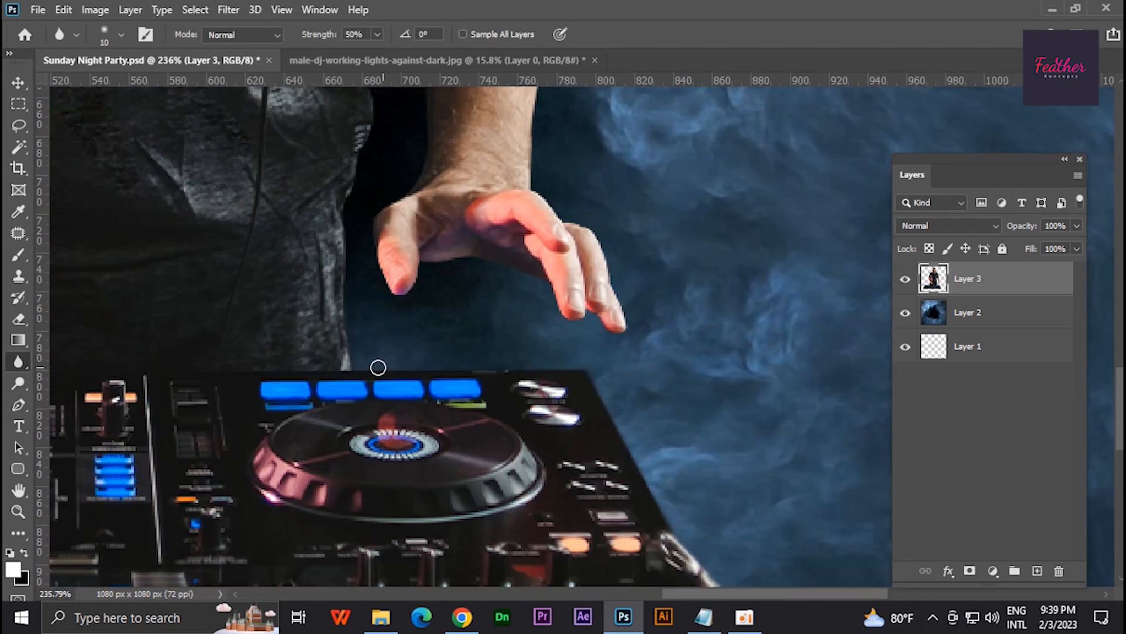
- Blur the cut-out edges along the side of the trousers and around the outstretched hand and fingers
drag(352, 147, 327, 370)
scroll(352, 282, up, 4)
drag(405, 499, 432, 297)
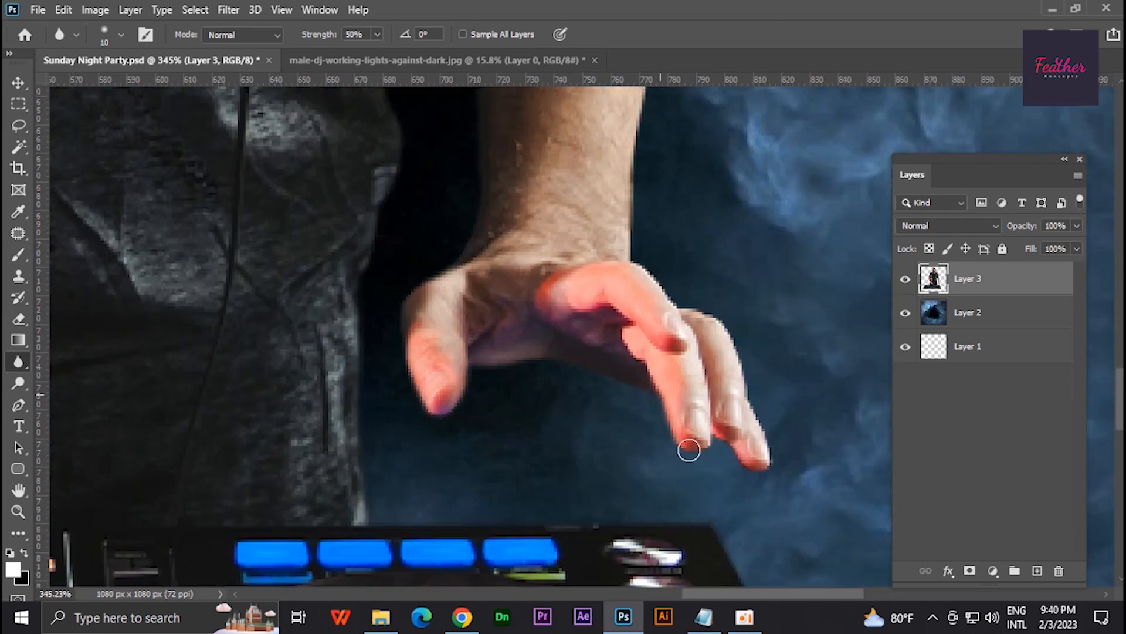
drag(766, 460, 727, 323)
drag(633, 195, 455, 571)
- Soften the cut-out edge up the image-right arm and shoulder toward the head, adjusting the blur brush size for details
drag(486, 267, 447, 456)
drag(422, 118, 434, 529)
mouse_move(376, 147)
mouse_down()
mouse_move(467, 528)
mouse_move(486, 516)
mouse_up()
key(bracketleft)
key(bracketleft)
key(bracketleft)
drag(335, 143, 327, 402)
key(bracketright)
key(bracketright)
mouse_move(298, 205)
mouse_down()
mouse_move(763, 361)
mouse_move(431, 346)
mouse_up()
- Blur the cut-out edge on the DJ's image-left side down the shoulder and sleeve with a size 9 brush
mouse_move(387, 528)
mouse_down()
mouse_move(633, 287)
mouse_move(540, 450)
mouse_up()
drag(566, 518, 589, 339)
mouse_move(590, 339)
mouse_down()
mouse_move(668, 376)
mouse_move(628, 427)
mouse_up()
drag(382, 516, 533, 370)
drag(437, 522, 516, 246)
drag(503, 498, 548, 246)
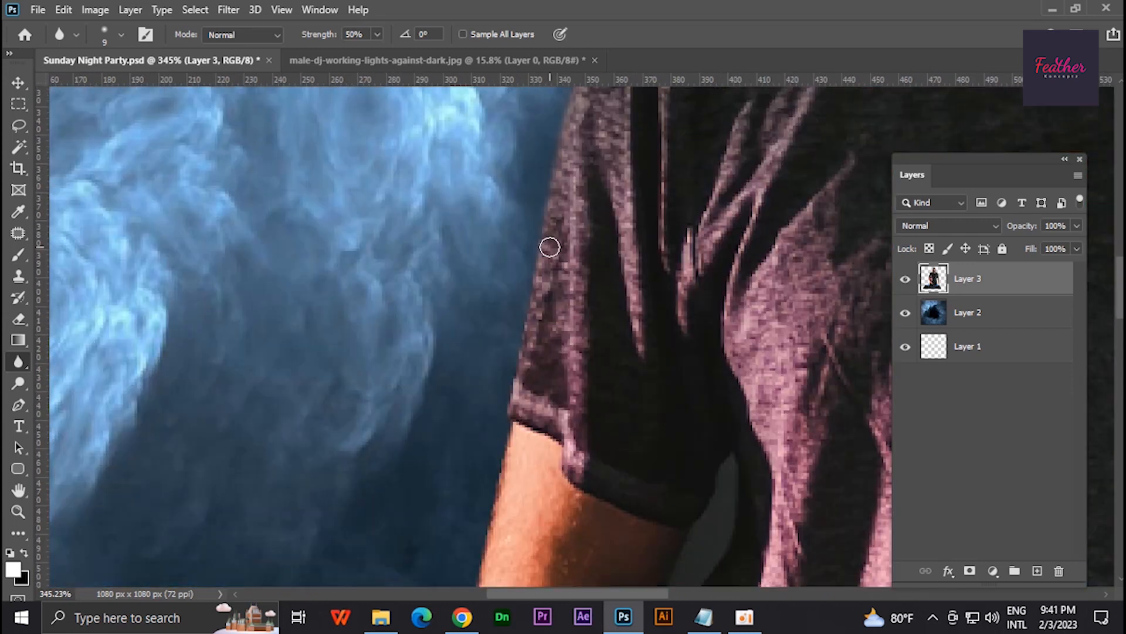
drag(528, 569, 553, 246)
- Soften the edges down the image-left forearm and hip and along the mixer's upper and left edges
drag(451, 258, 484, 452)
drag(484, 454, 398, 252)
drag(405, 258, 543, 472)
drag(563, 528, 578, 296)
drag(528, 546, 549, 314)
drag(421, 407, 354, 409)
drag(354, 409, 819, 376)
drag(413, 373, 380, 411)
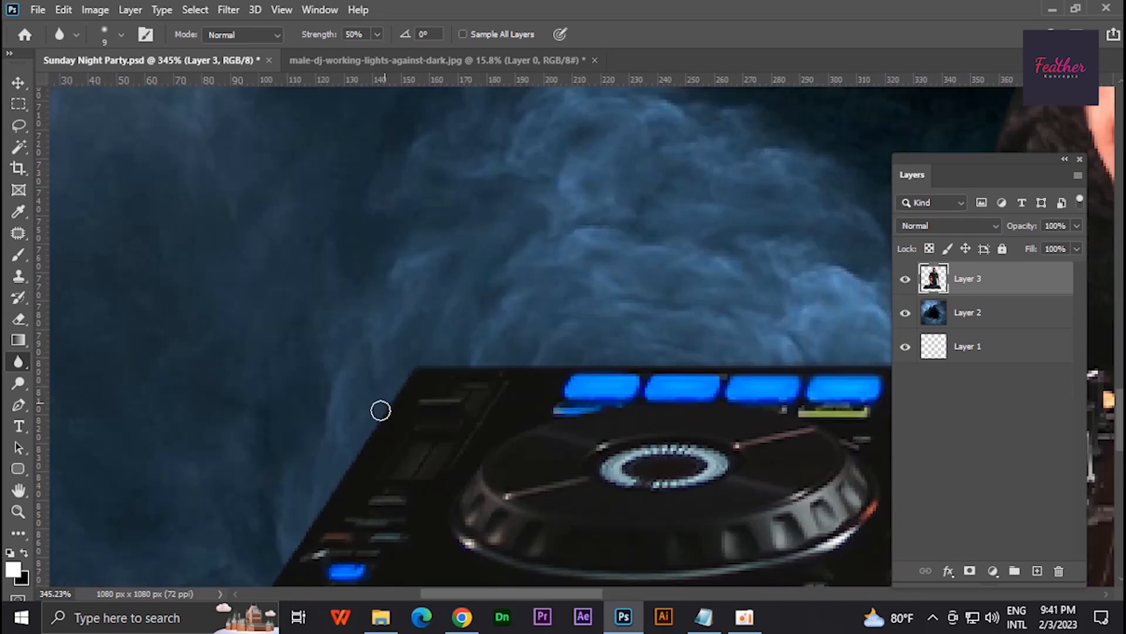
- Save the Sunday Night Party document and fit the whole poster in view
scroll(411, 396, down, 20)
key(ctrl+s)
key(ctrl+1)
scroll(608, 355, down, 8)
key(ctrl+0)
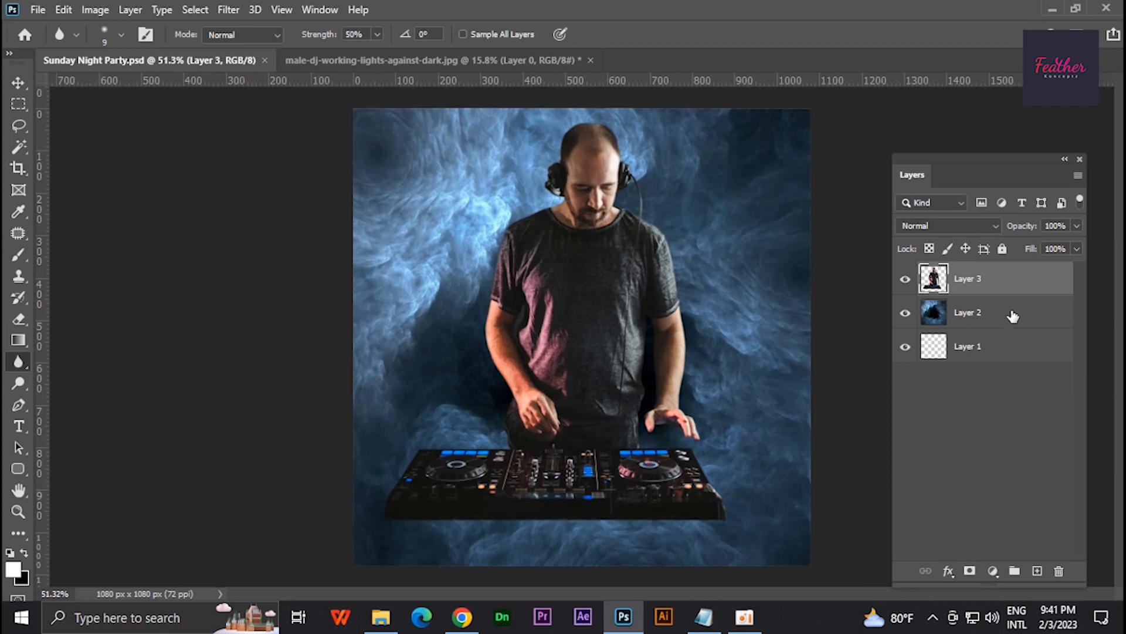
- Paint the poster's lower area black with a soft size 900 brush on a new layer placed beneath the DJ layer
click(1012, 314)
click(1009, 281)
click(1038, 570)
key(b)
scroll(521, 338, down, 6)
key(x)
key(bracketright)
key(bracketright)
key(bracketright)
key(bracketright)
key(bracketright)
key(bracketright)
key(bracketright)
key(bracketright)
key(bracketright)
key(bracketright)
key(bracketright)
key(bracketright)
key(bracketright)
key(bracketright)
key(bracketright)
key(bracketright)
mouse_move(437, 519)
mouse_down()
mouse_move(835, 510)
mouse_move(524, 494)
mouse_move(722, 504)
mouse_up()
key(ctrl+bracketleft)
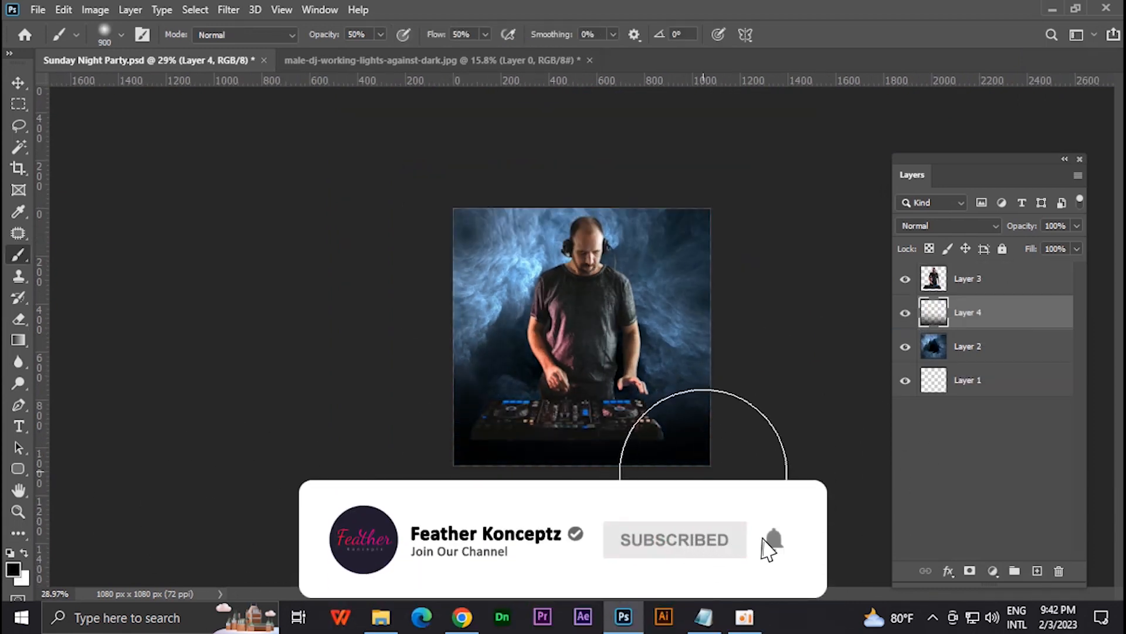
- Shift the smoky background layer up to the poster's top edge and fill the strip along its bottom edge
click(11, 83)
scroll(470, 235, up, 5)
drag(460, 207, 460, 129)
click(18, 105)
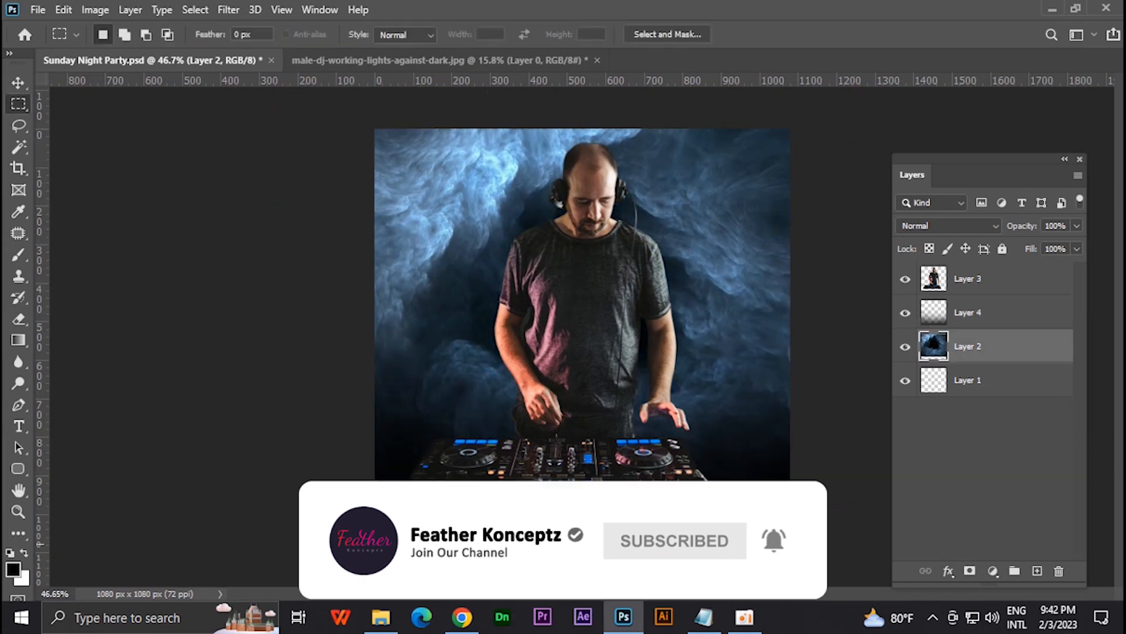
drag(371, 549, 798, 486)
key(shift+F5)
click(668, 146)
key(ctrl+d)
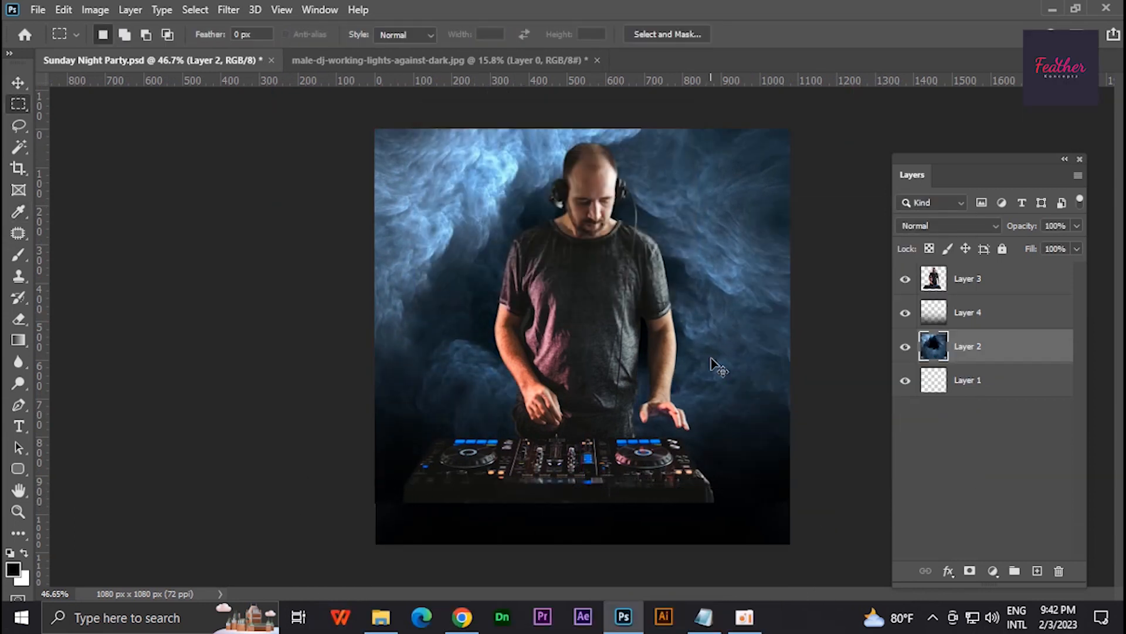
- Paint black over the mixer's lower edge with a soft size 175 brush on a new layer above the DJ layer
click(998, 281)
click(1038, 571)
key(b)
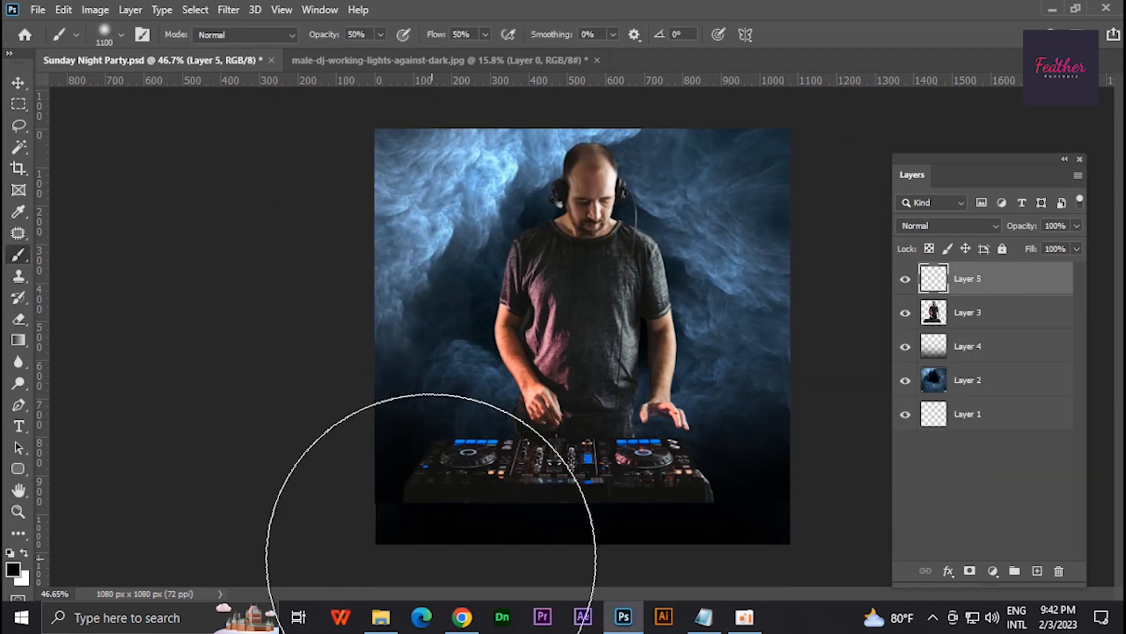
scroll(554, 423, up, 7)
key(bracketleft)
key(bracketleft)
key(bracketleft)
key(bracketleft)
key(bracketleft)
key(bracketleft)
key(bracketleft)
key(bracketleft)
key(bracketleft)
key(bracketleft)
key(bracketleft)
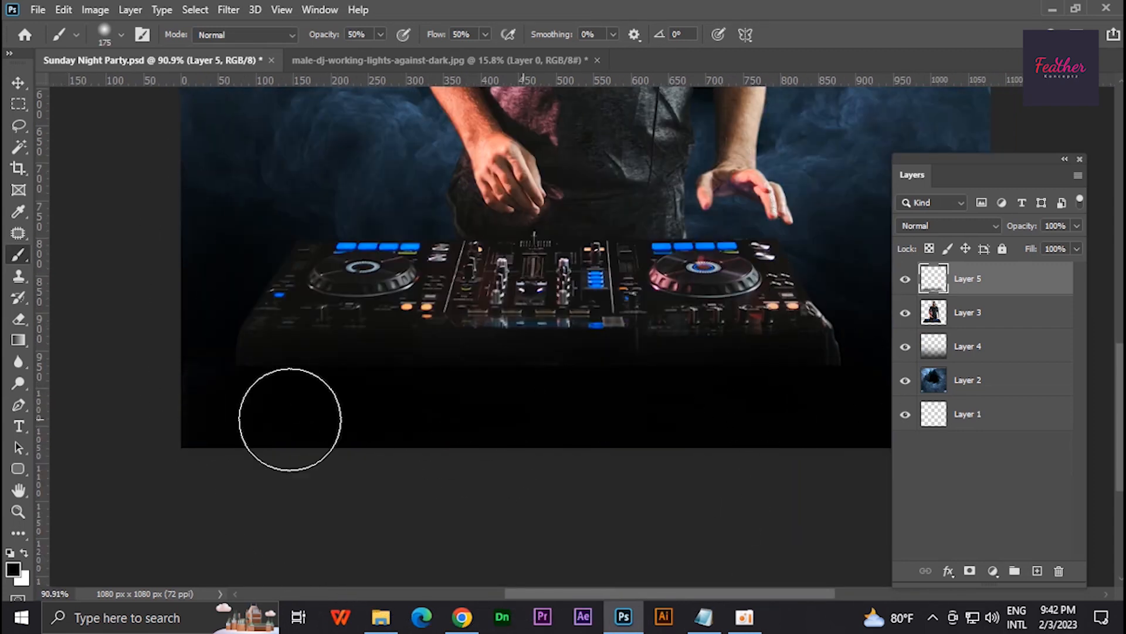
scroll(516, 414, down, 5)
scroll(578, 434, up, 4)
scroll(583, 308, down, 3)
- Add a Brightness/Contrast adjustment clipped to the DJ layer with brightness 29 and contrast 12
click(971, 314)
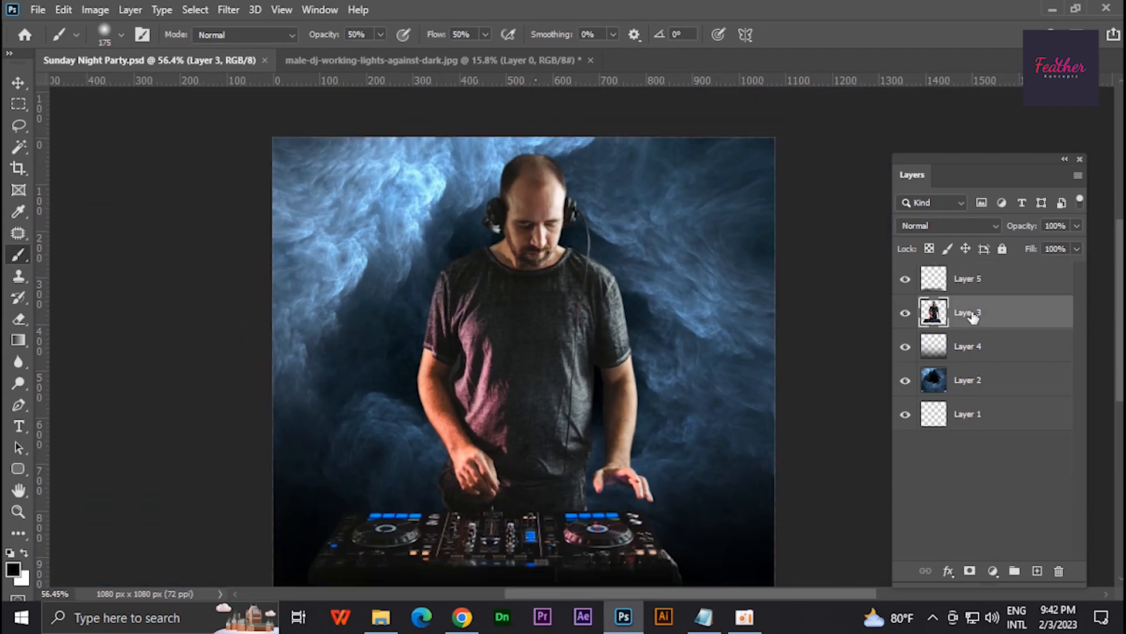
click(993, 570)
click(998, 329)
click(165, 363)
drag(167, 276, 179, 284)
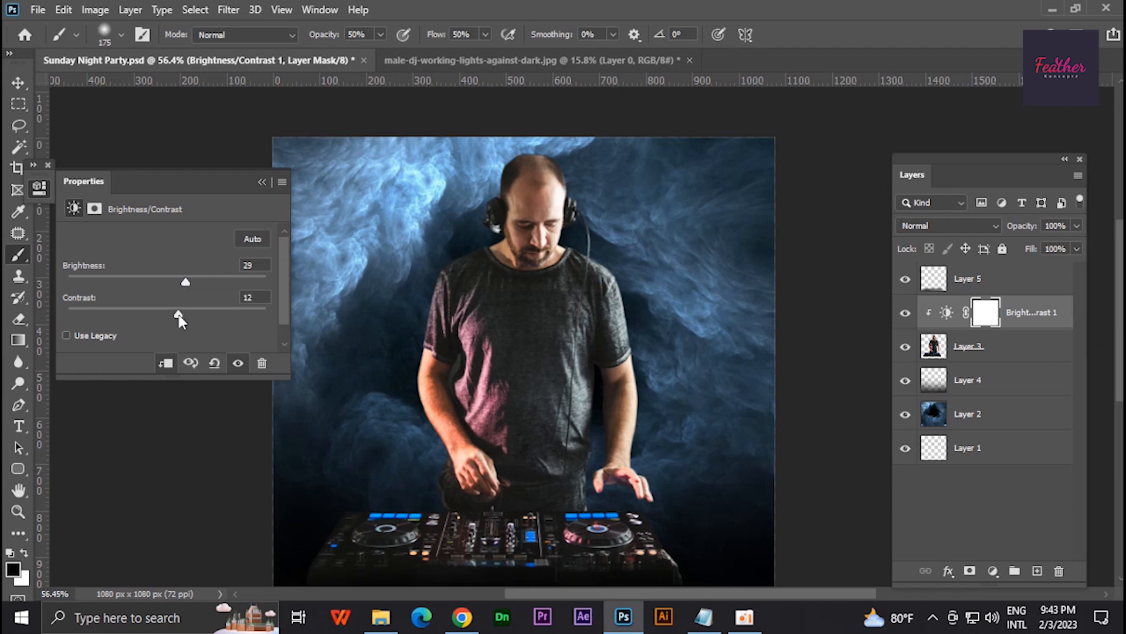
click(261, 182)
- Move the DJ slightly to the image-right to centre the figure on the poster
scroll(540, 382, down, 3)
key(v)
scroll(546, 375, down, 3)
drag(591, 297, 606, 296)
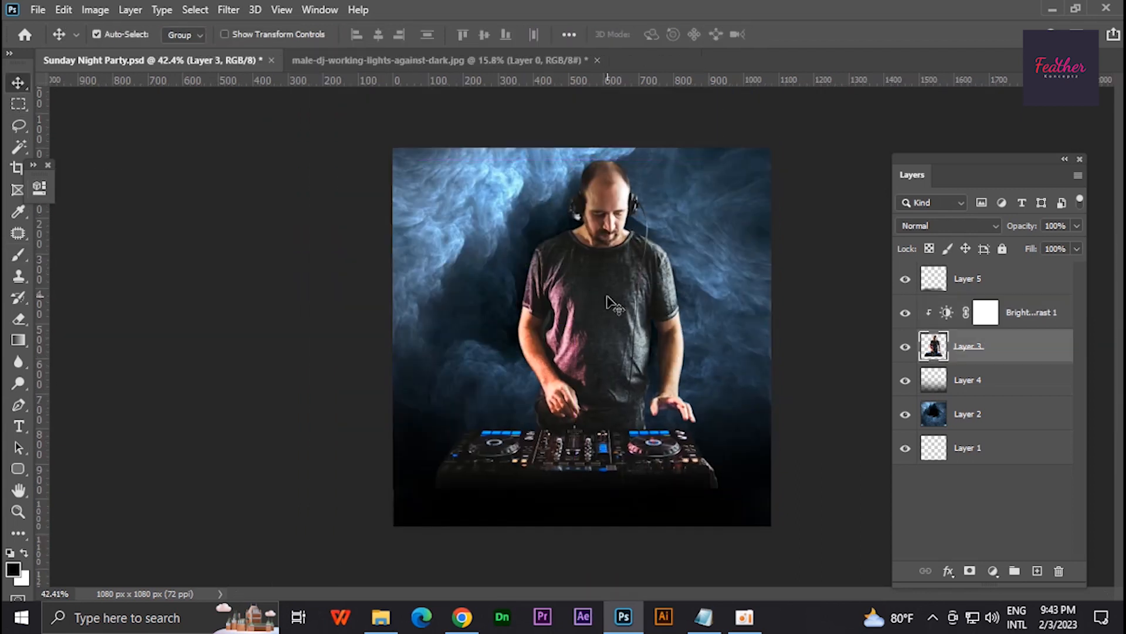
- Switch to the Conten file in Notepad and copy the title line Sunday Night Party
key(alt+Tab)
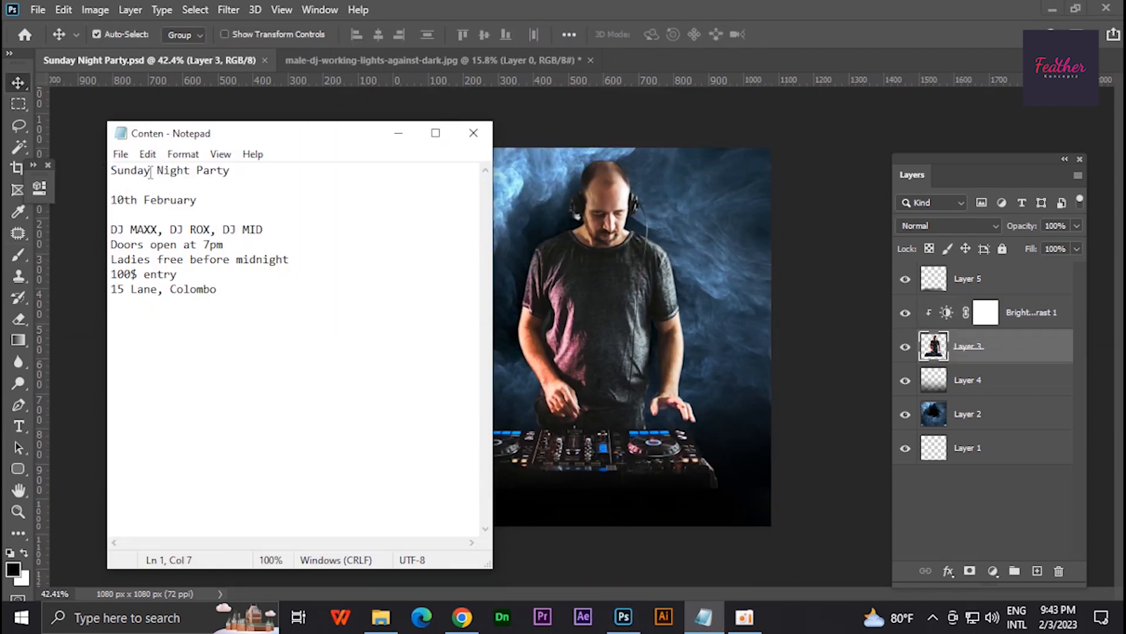
drag(153, 171, 112, 171)
right_click(118, 170)
click(144, 223)
click(398, 133)
- Paste Sunday Night Party as a Dancing Script Bold text layer above all layers, in the poster's upper-left area
click(1006, 282)
click(448, 285)
key(ctrl+v)
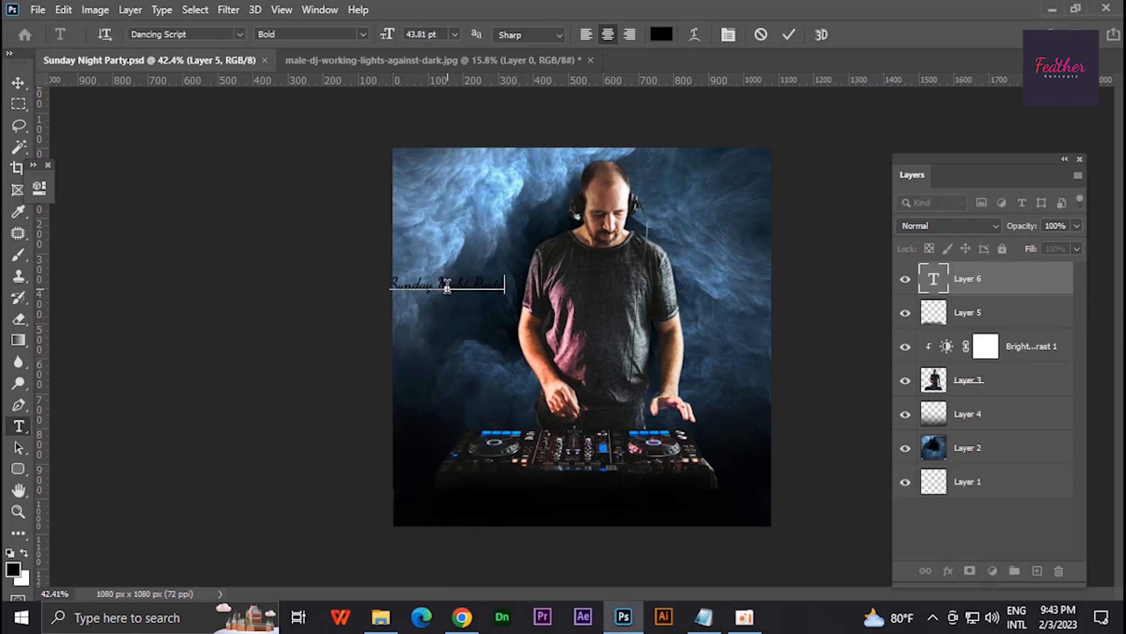
drag(457, 291, 534, 327)
scroll(576, 345, up, 1)
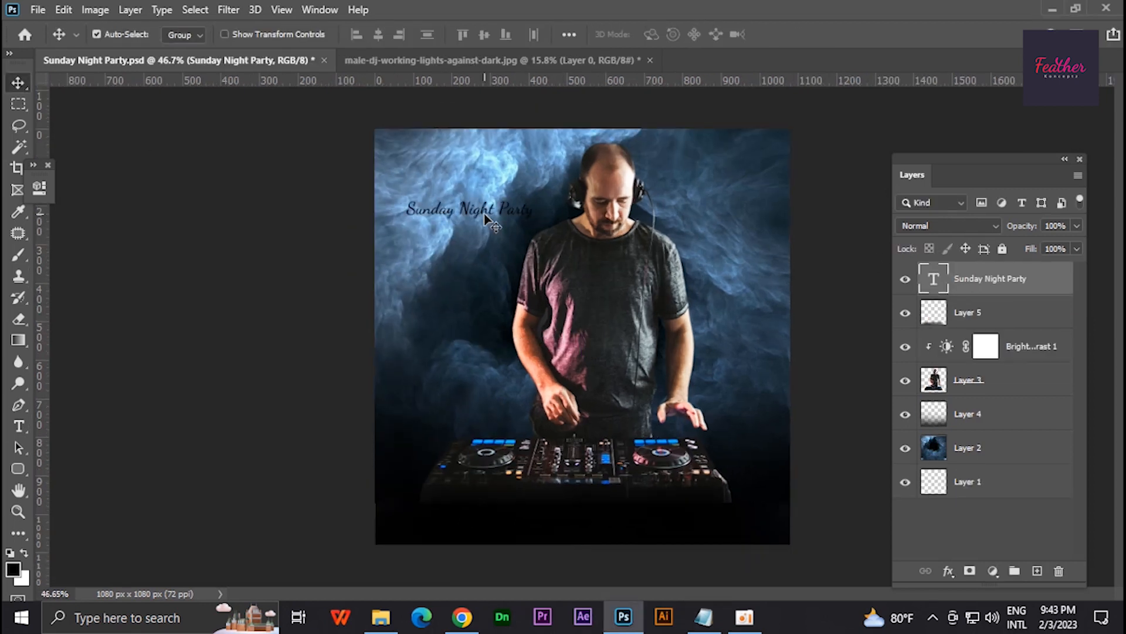
scroll(485, 214, up, 1)
- Split the title into three separate text layers reading Sunday, Night and Party
drag(450, 197, 539, 176)
key(t)
key(ctrl+x)
key(ctrl+Return)
key(v)
alt+drag(462, 180, 521, 266)
key(t)
click(439, 237)
key(ctrl+a)
key(BackSpace)
key(ctrl+Return)
double_click(458, 281)
key(ctrl+v)
key(ctrl+Return)
- Enlarge the word Party to about 109 pt and place it beside the DJ's image-right shoulder
key(ctrl+t)
drag(473, 262, 774, 287)
drag(822, 291, 815, 291)
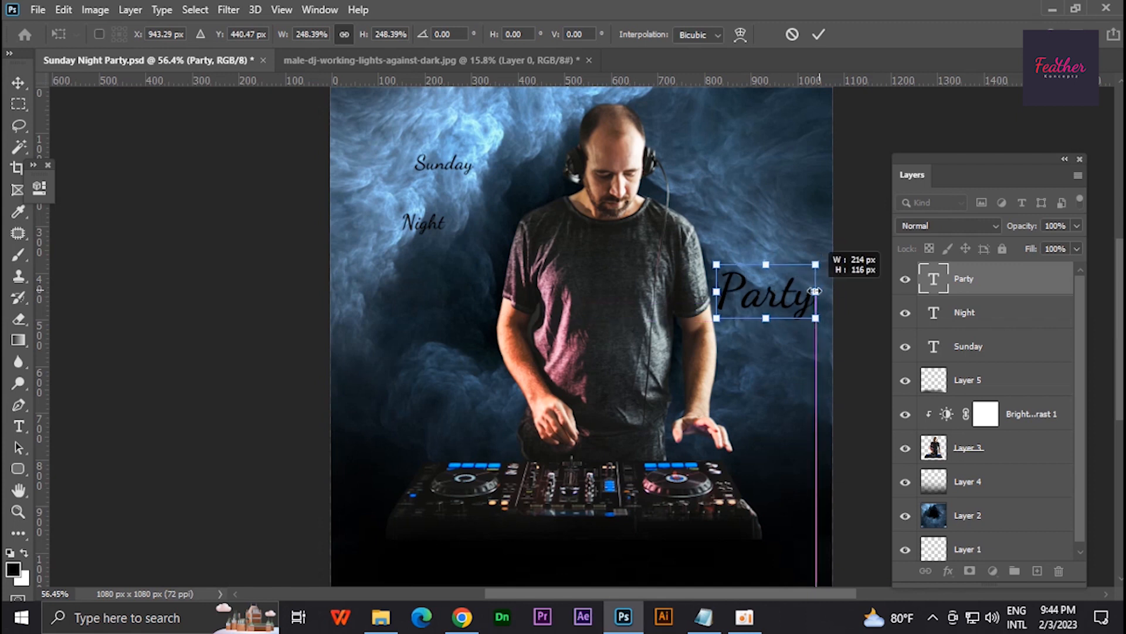
drag(716, 317, 710, 327)
key(Return)
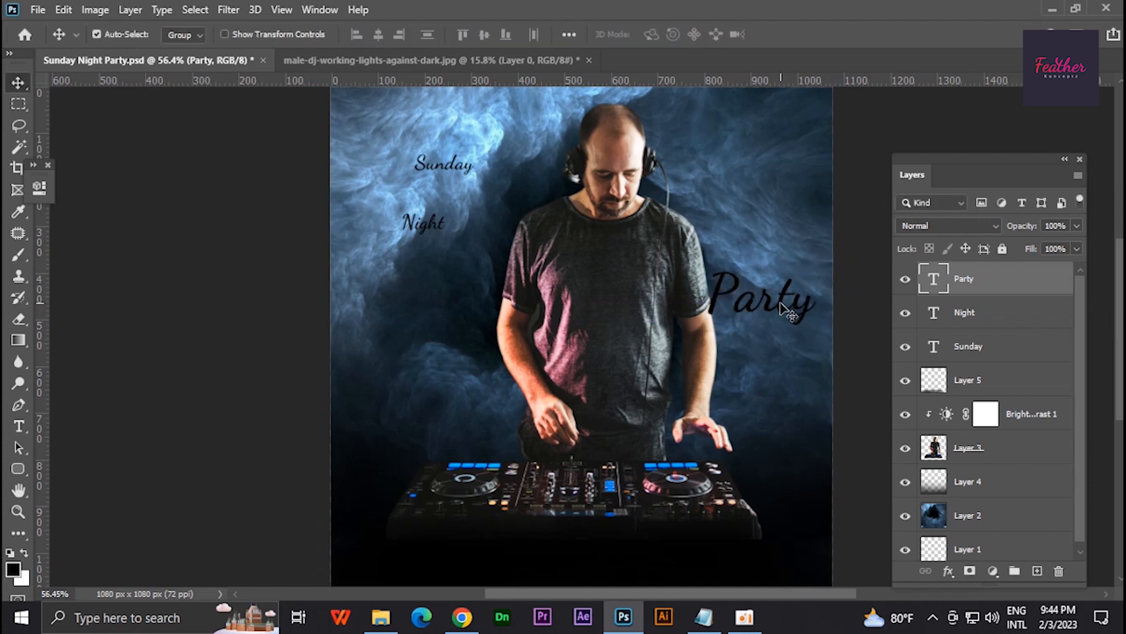
key(ctrl+t)
drag(822, 293, 770, 263)
key(Return)
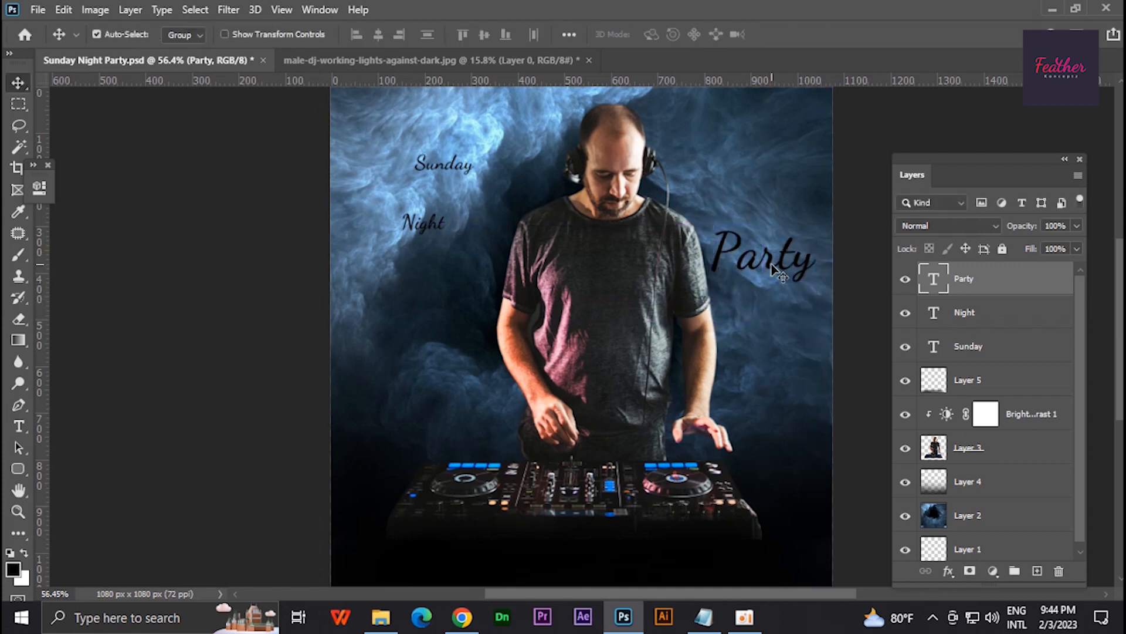
- Enlarge the word Night to about 116 pt and align it with Party along a horizontal guide on the DJ's image-left side
drag(433, 225, 425, 244)
key(ctrl+t)
drag(744, 81, 807, 270)
drag(438, 243, 499, 244)
drag(454, 251, 443, 262)
key(Return)
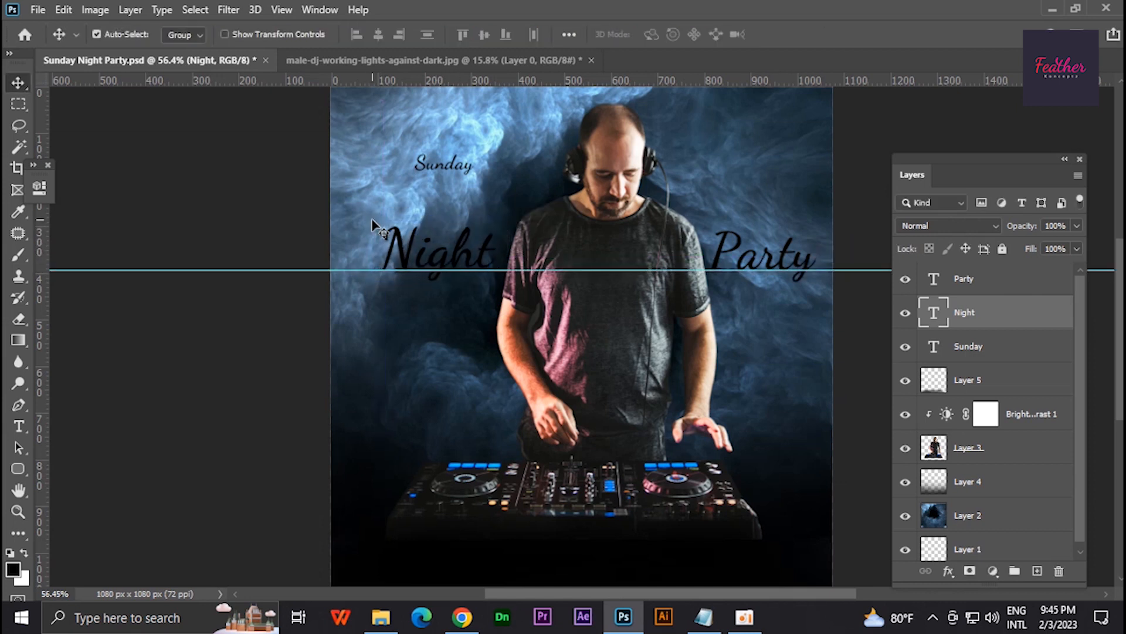
- Place the word Sunday directly above Night and save the document
click(375, 226)
click(456, 168)
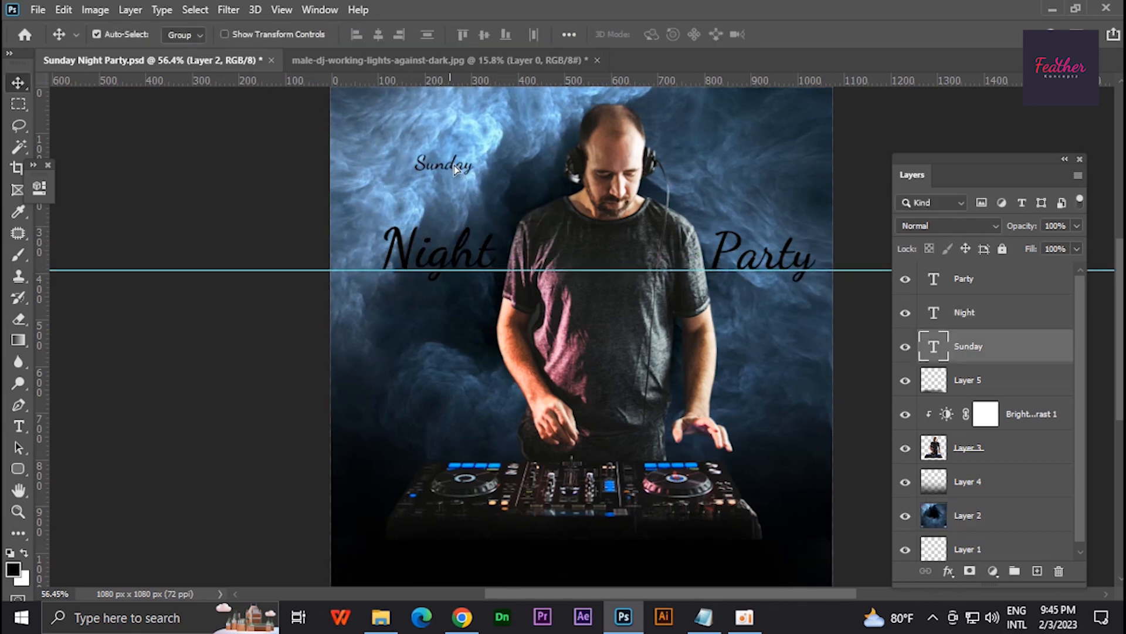
key(shift+Down)
drag(637, 203, 605, 254)
key(ctrl+s)
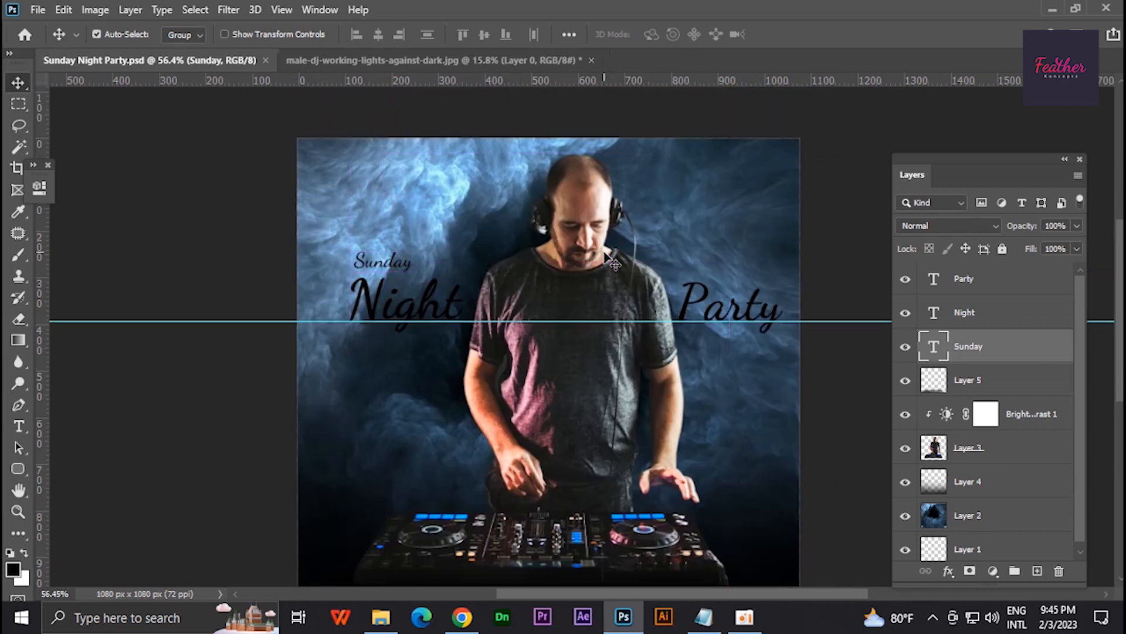
- Colour the Night text magenta
double_click(930, 354)
double_click(933, 315)
click(661, 35)
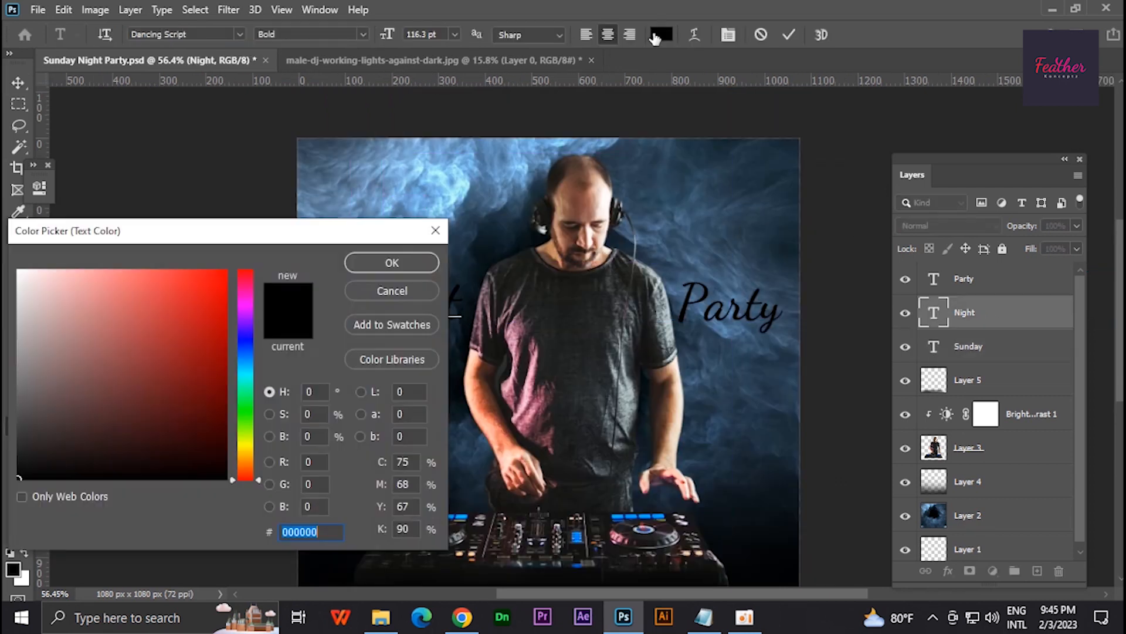
click(227, 270)
click(392, 262)
click(661, 37)
click(245, 306)
click(391, 263)
click(19, 83)
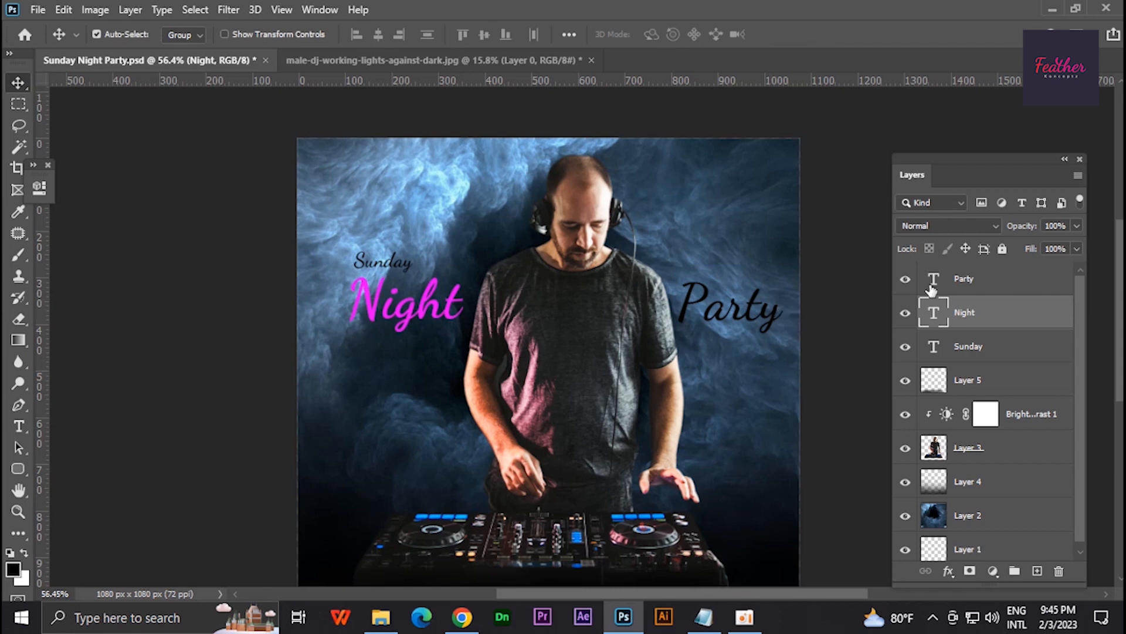
- Colour the Party text magenta to match Night
double_click(931, 285)
click(661, 35)
click(246, 306)
click(226, 270)
click(385, 268)
click(19, 83)
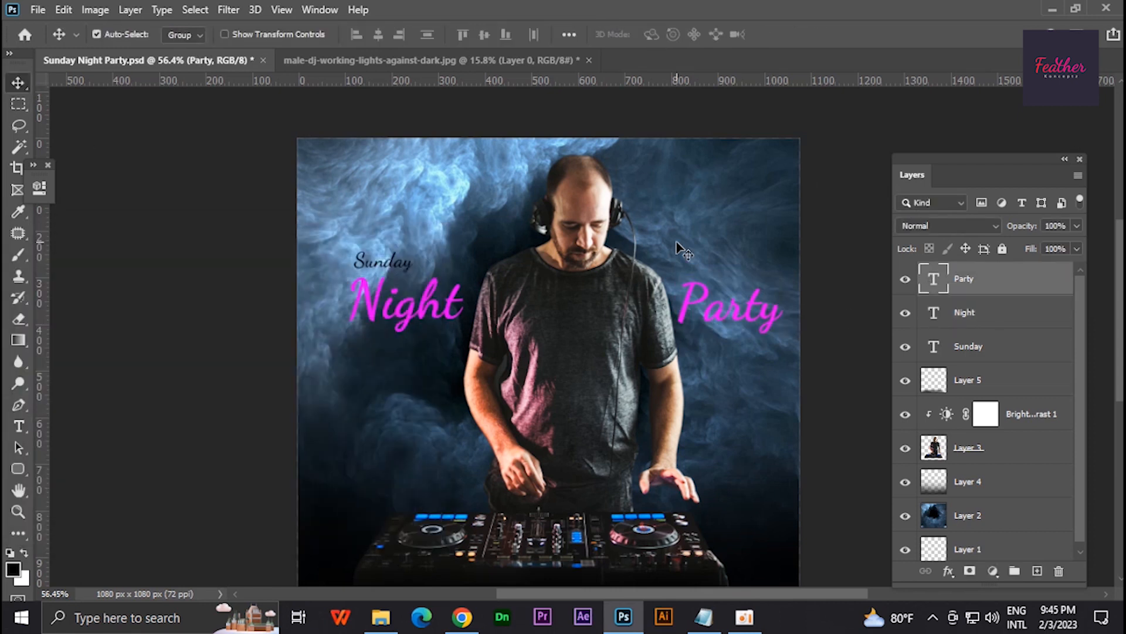
- Recolour the Party text yellow
double_click(934, 294)
click(662, 35)
click(245, 474)
click(206, 302)
click(384, 269)
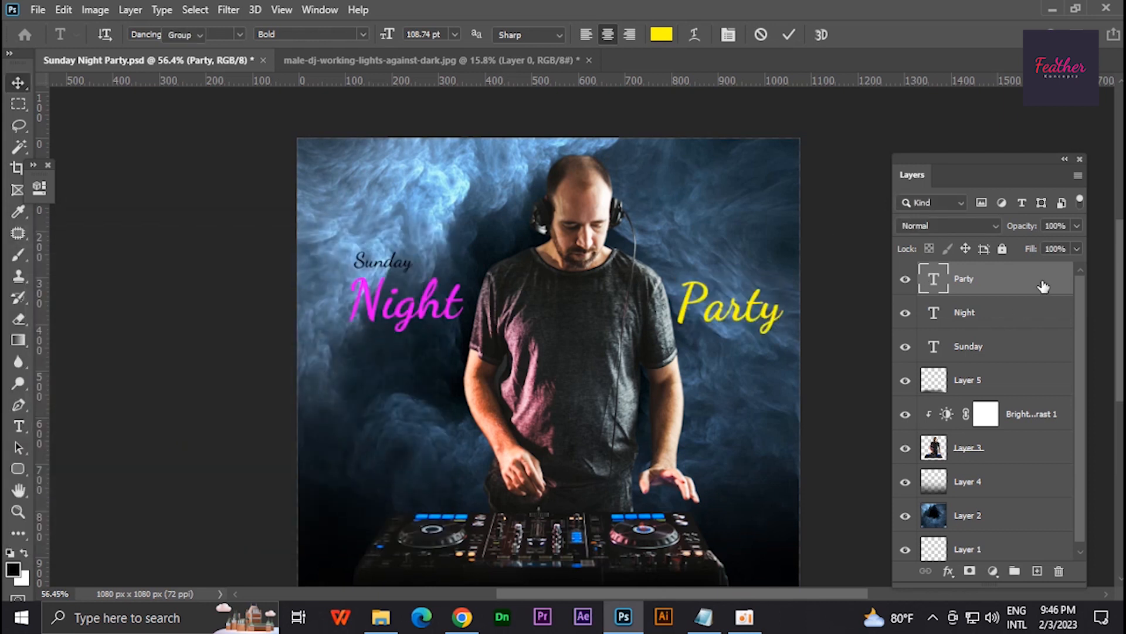
- Add an Outer Glow effect in a golden yellow to the Party text layer
double_click(1043, 287)
drag(634, 150, 923, 100)
click(811, 393)
click(1035, 225)
click(245, 447)
drag(211, 287, 266, 227)
click(390, 262)
- Set the Party glow's opacity to 58%, size to 18 px and range to 32%
drag(1082, 310, 1097, 310)
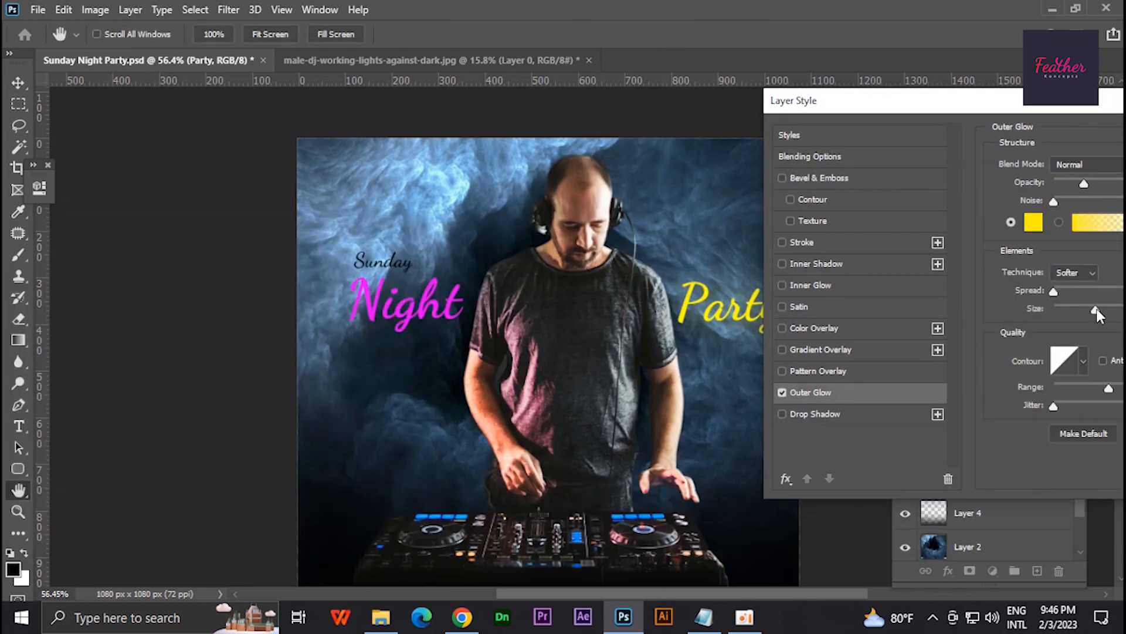
drag(1058, 393, 1079, 390)
drag(1001, 101, 219, 130)
drag(303, 213, 310, 213)
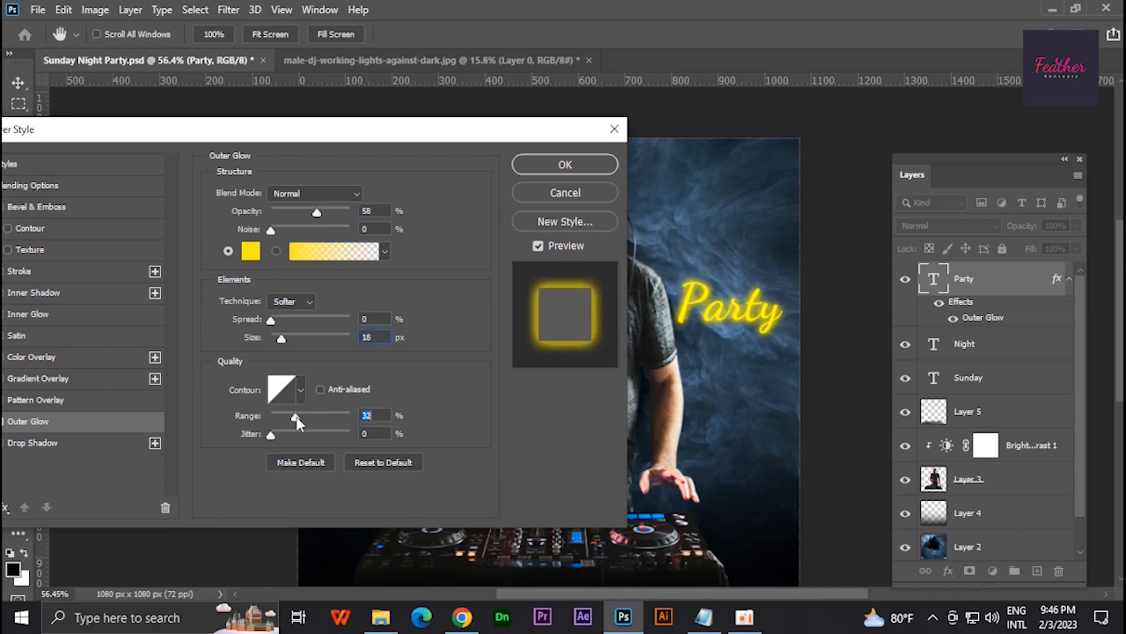
click(603, 164)
- Copy Party's glow style onto the Night text layer and recolour Night yellow
right_click(1012, 285)
click(870, 558)
click(1016, 342)
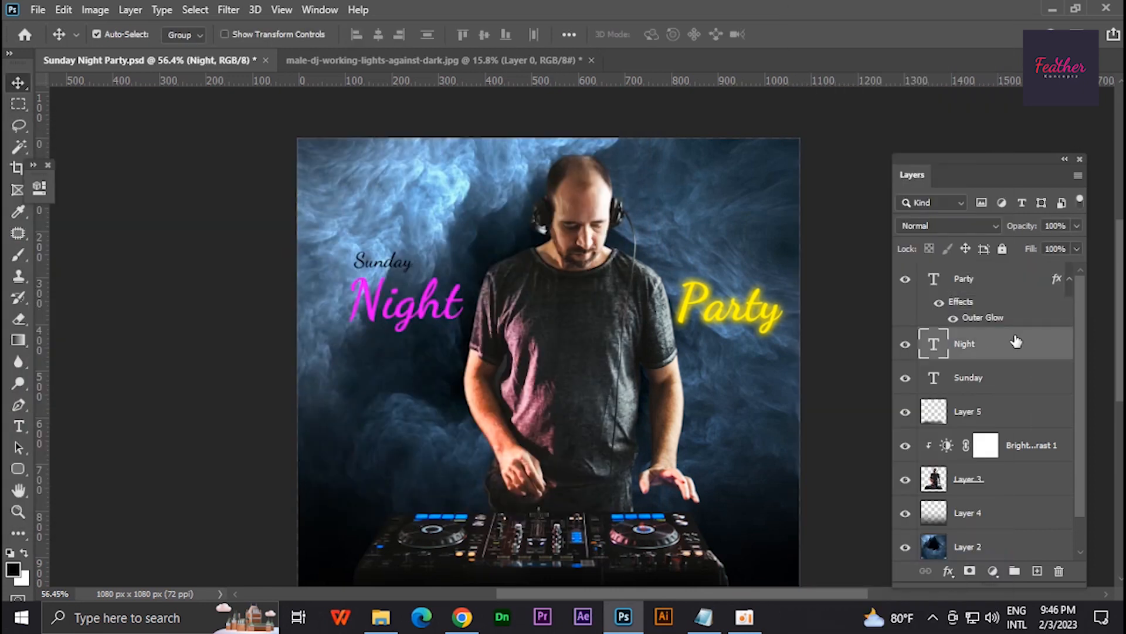
right_click(1015, 341)
click(869, 571)
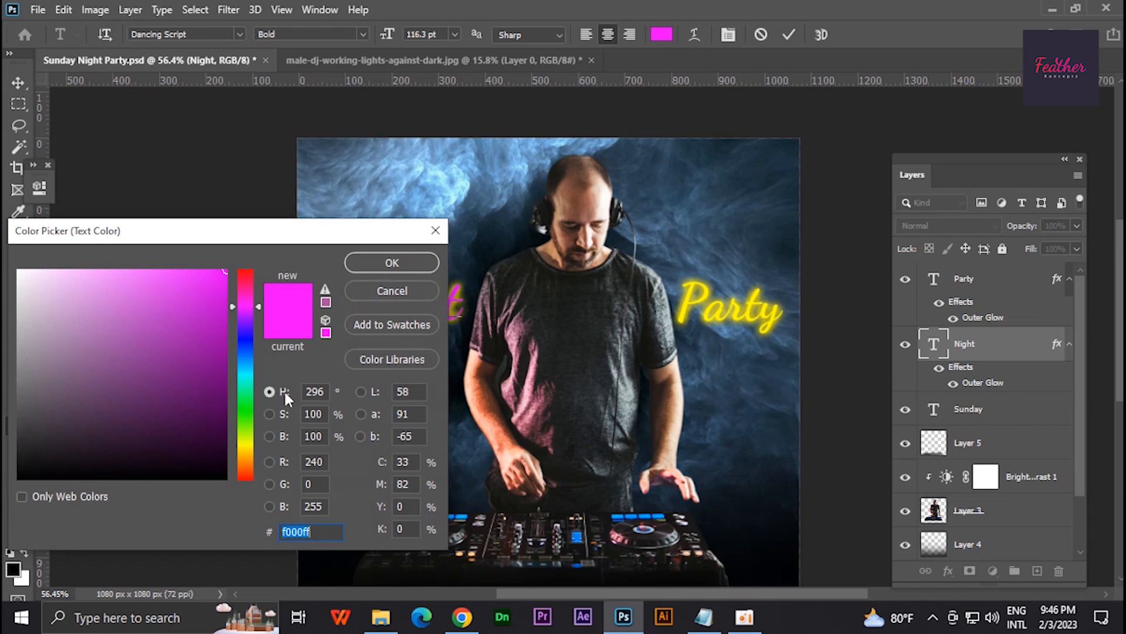
click(392, 261)
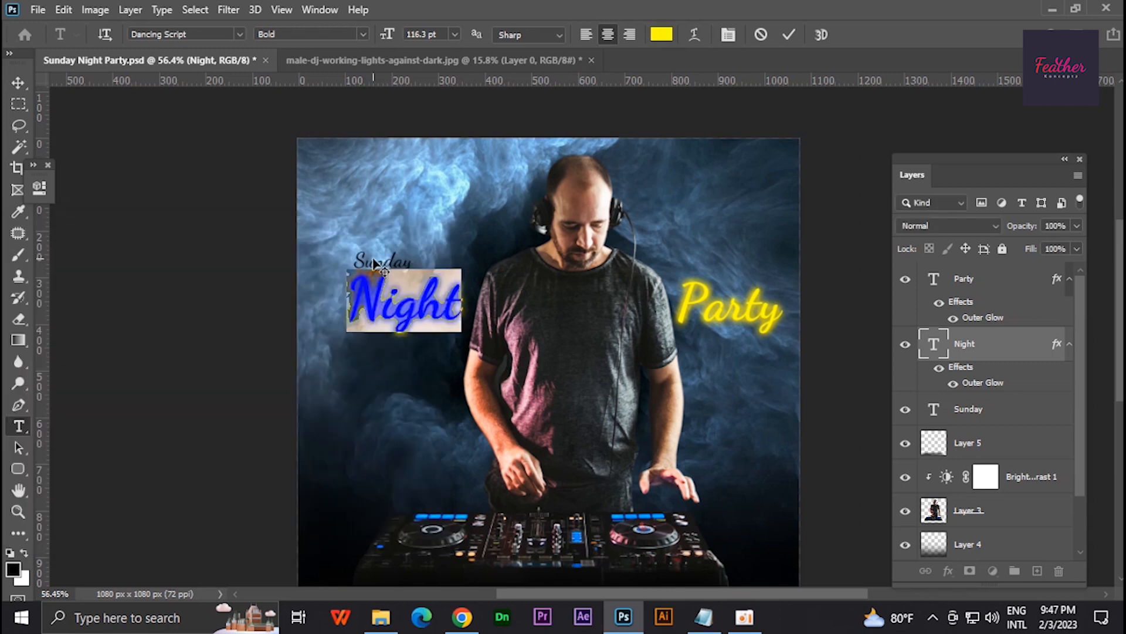
click(18, 82)
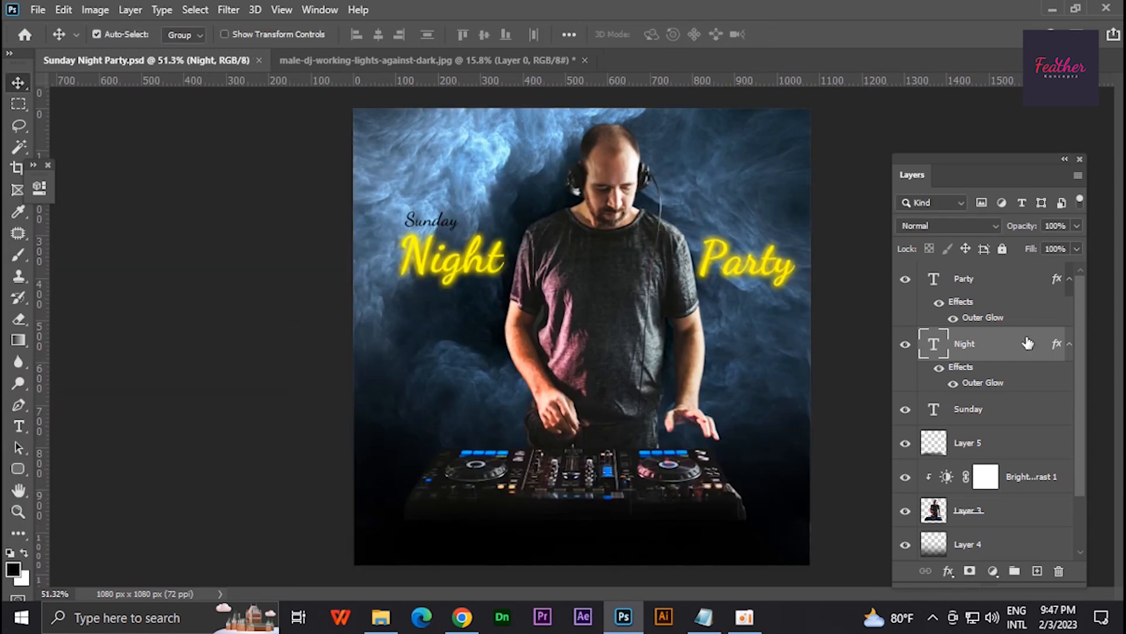
- Hide the three title text layers and select the smoky background layer
click(1025, 447)
scroll(1025, 449, down, 3)
click(1027, 510)
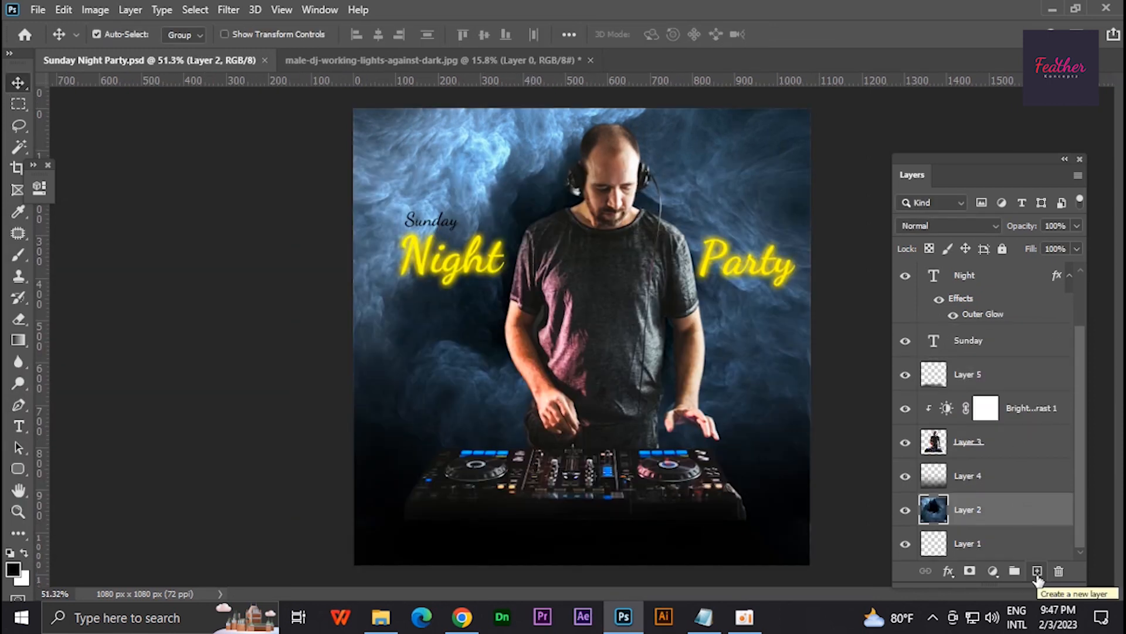
click(905, 275)
scroll(907, 280, up, 2)
click(906, 277)
scroll(938, 411, down, 2)
- Add a linear gradient fill above the smoky background, at 0° and fading from magenta to transparent
click(1037, 571)
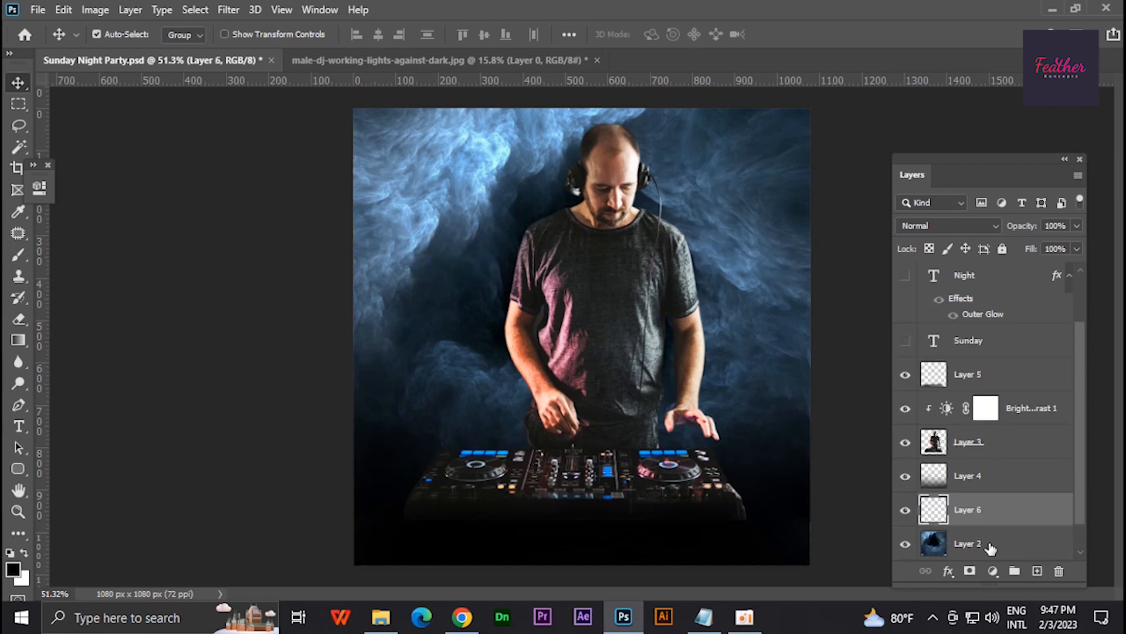
click(993, 571)
click(1032, 301)
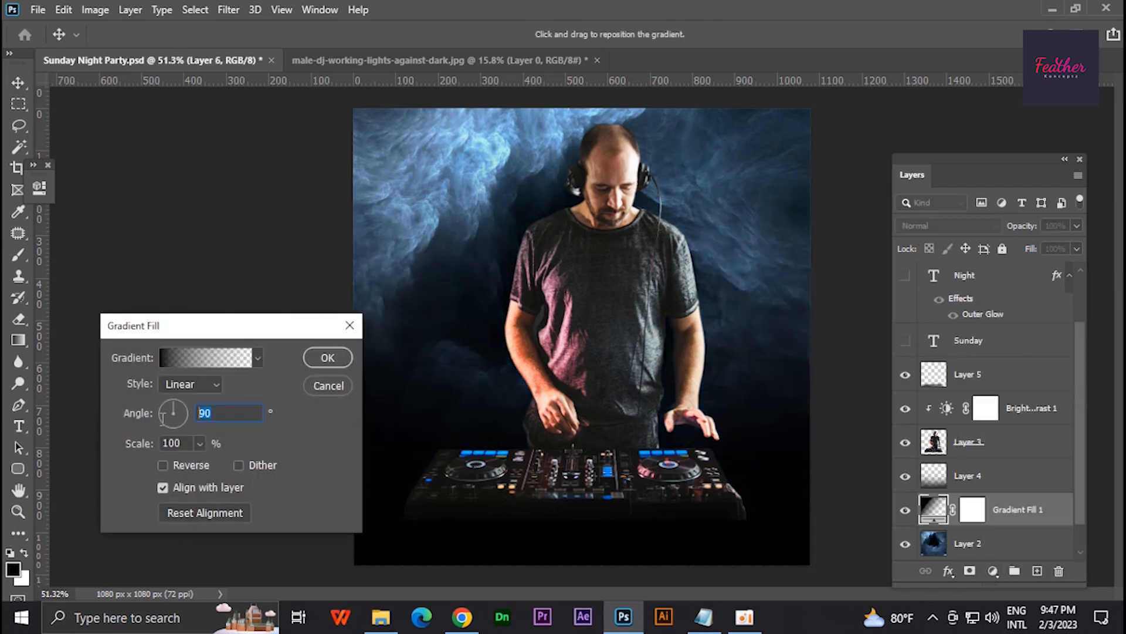
text(0)
click(174, 359)
double_click(36, 471)
click(247, 306)
click(196, 271)
click(377, 255)
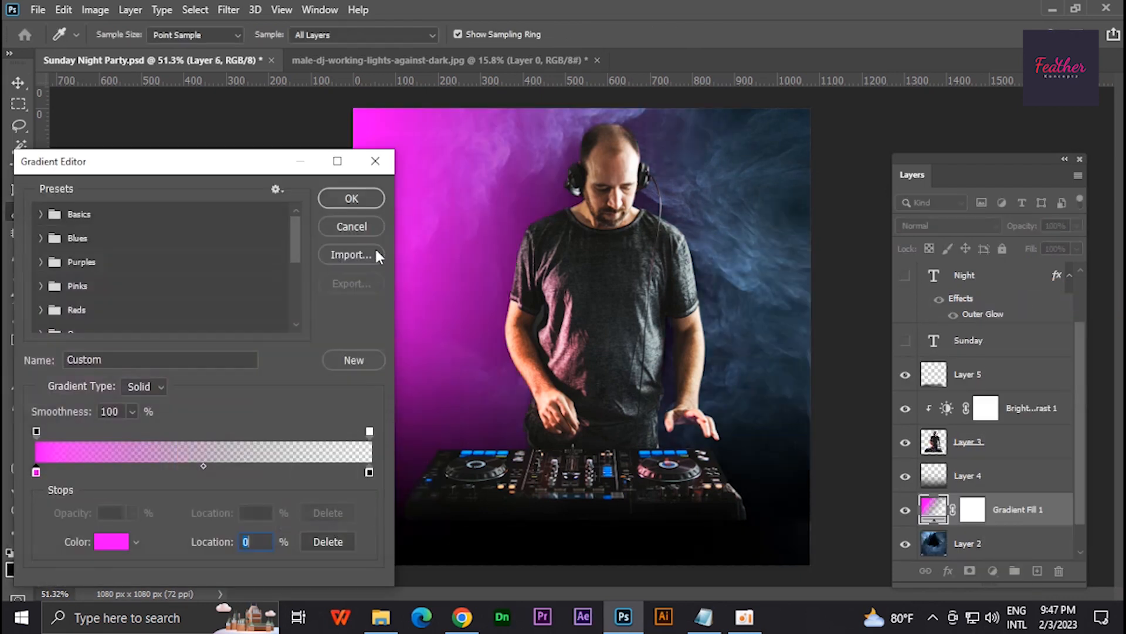
click(351, 199)
click(324, 355)
- Blend the magenta gradient into the smoke with a darkening blend mode and move it above Layer 4
click(938, 226)
click(941, 237)
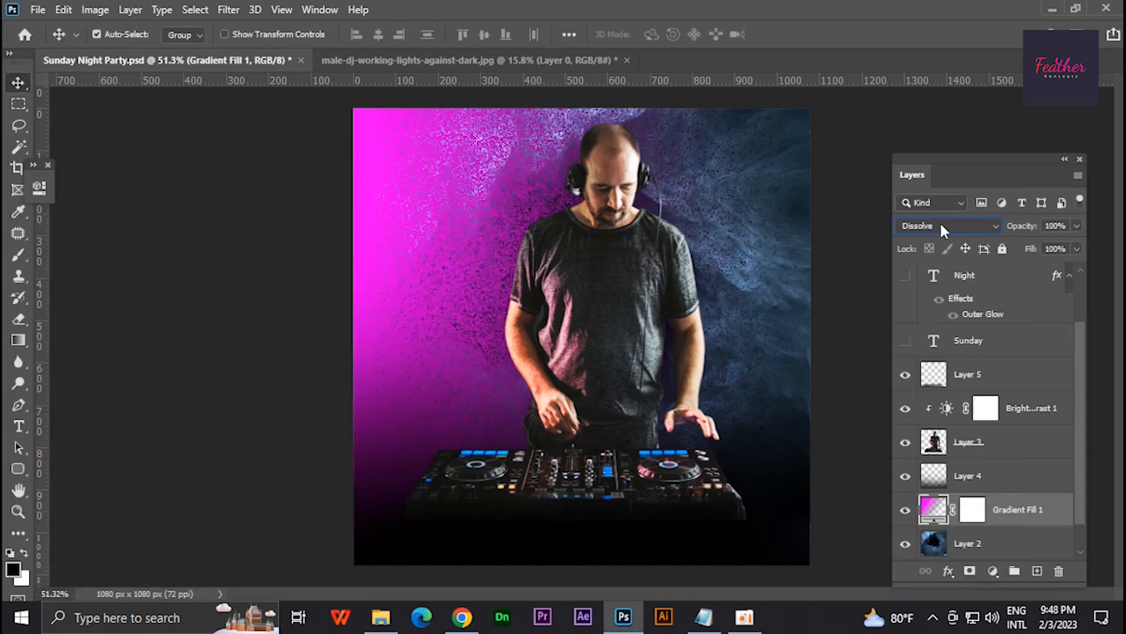
key(Down)
key(Down)
mouse_move(1050, 509)
mouse_down()
mouse_move(1026, 430)
mouse_move(1050, 493)
mouse_up()
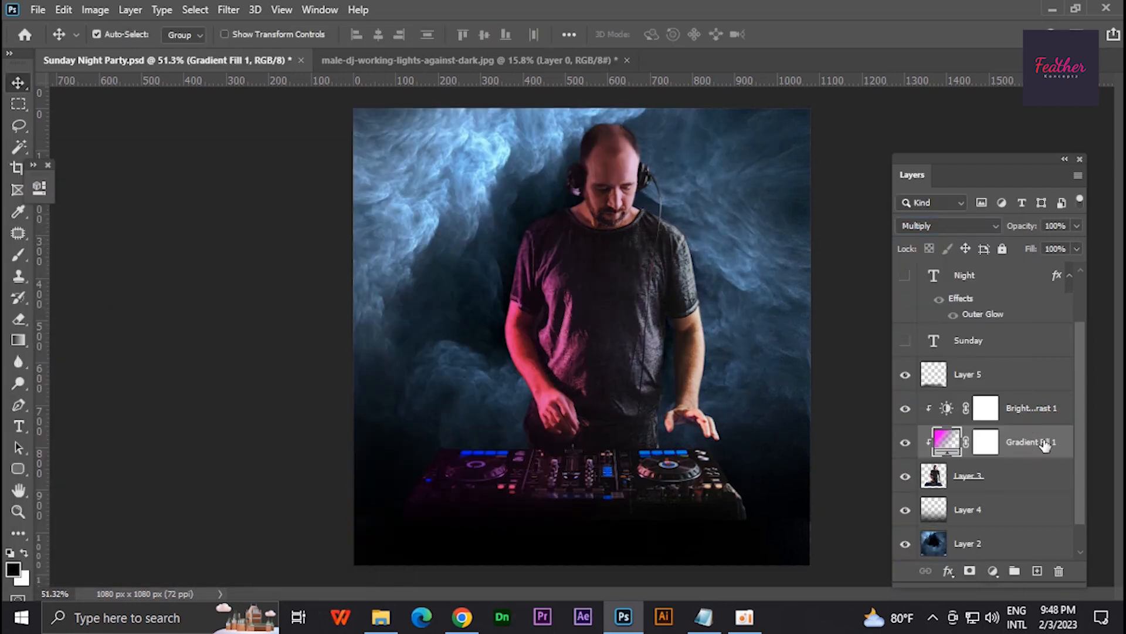
- Add a second gradient fill above the magenta one, running inward from the poster's image-right side
click(1037, 571)
click(993, 571)
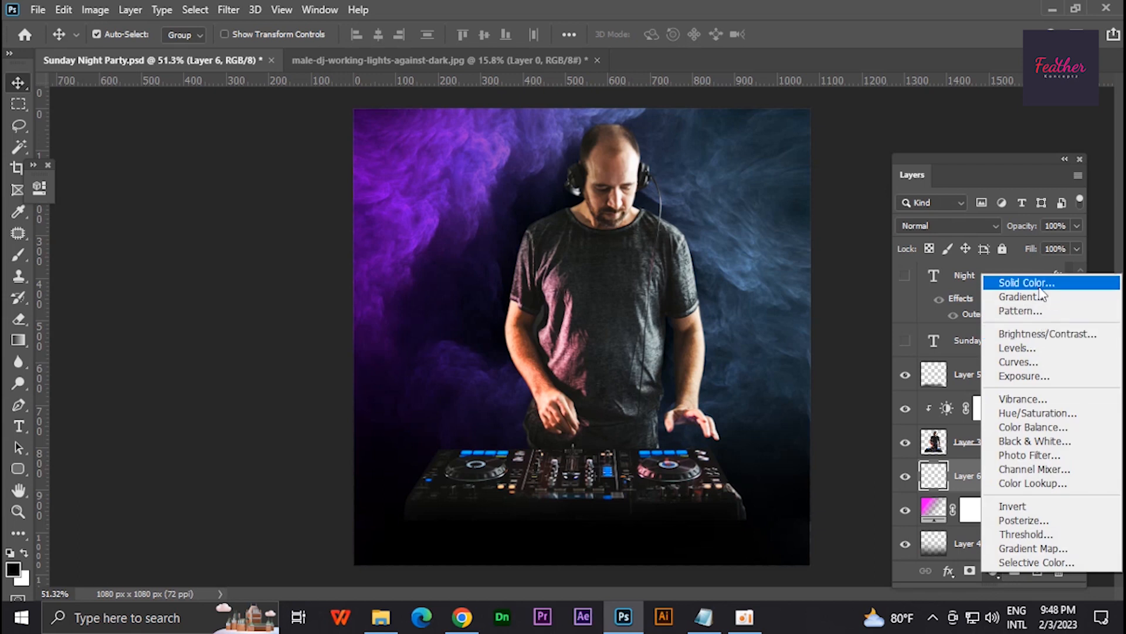
click(1041, 295)
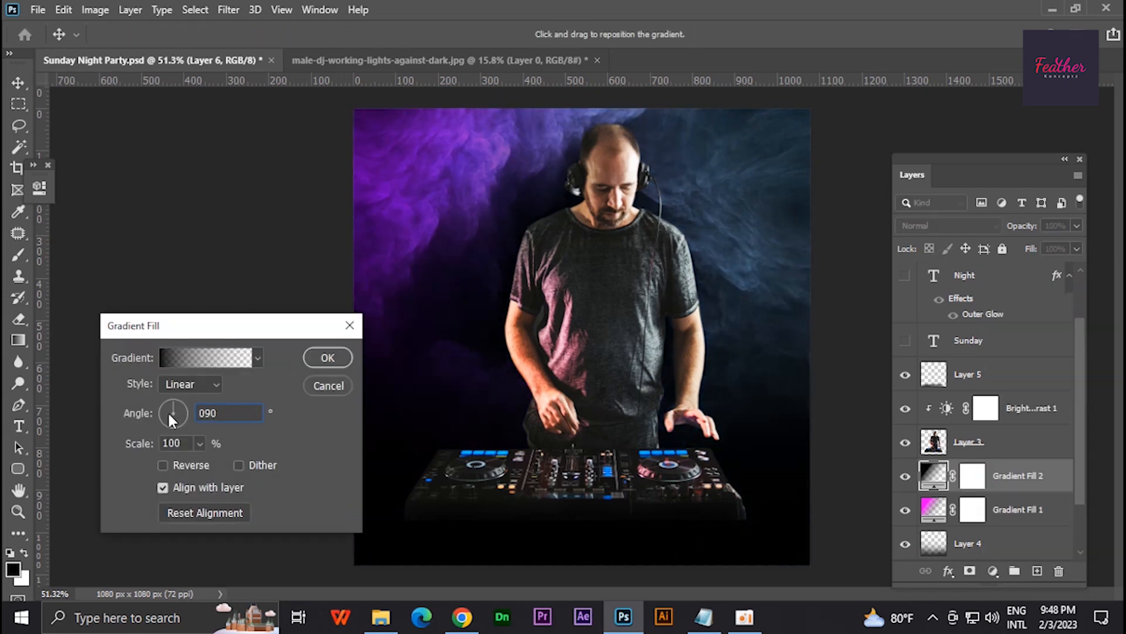
click(167, 411)
click(186, 359)
- Try yellow as the second gradient's starting colour
double_click(36, 471)
click(247, 444)
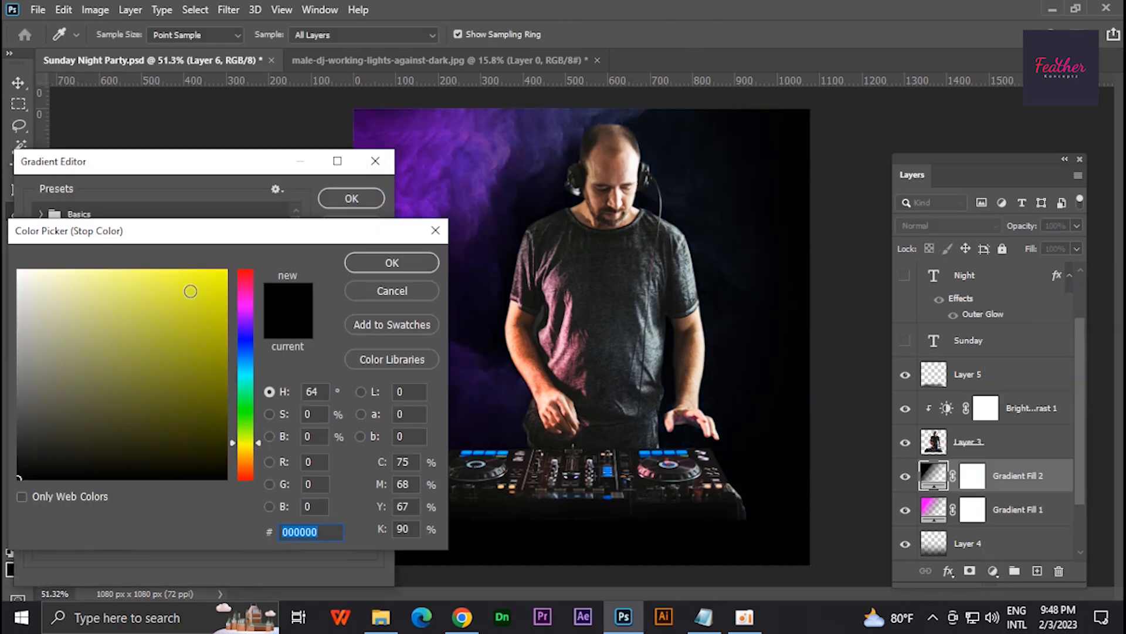
drag(191, 292, 244, 230)
click(397, 256)
- Set the second gradient's starting colour to cyan #00e4ff and its blend mode to Darken
click(99, 540)
click(244, 371)
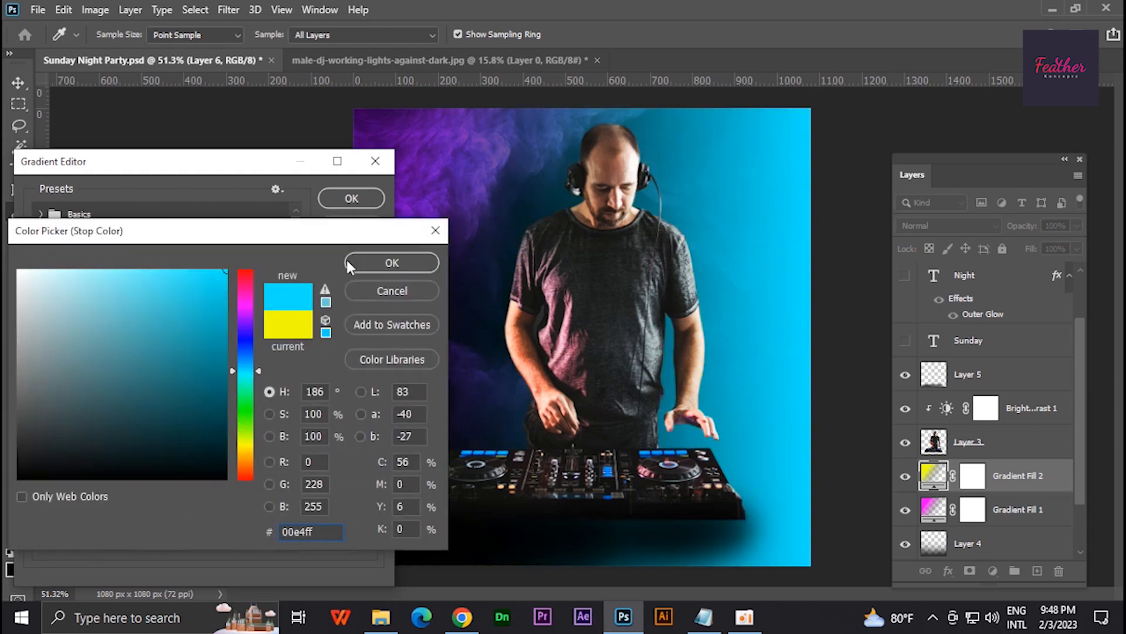
click(349, 261)
click(353, 199)
click(327, 358)
click(948, 225)
click(924, 242)
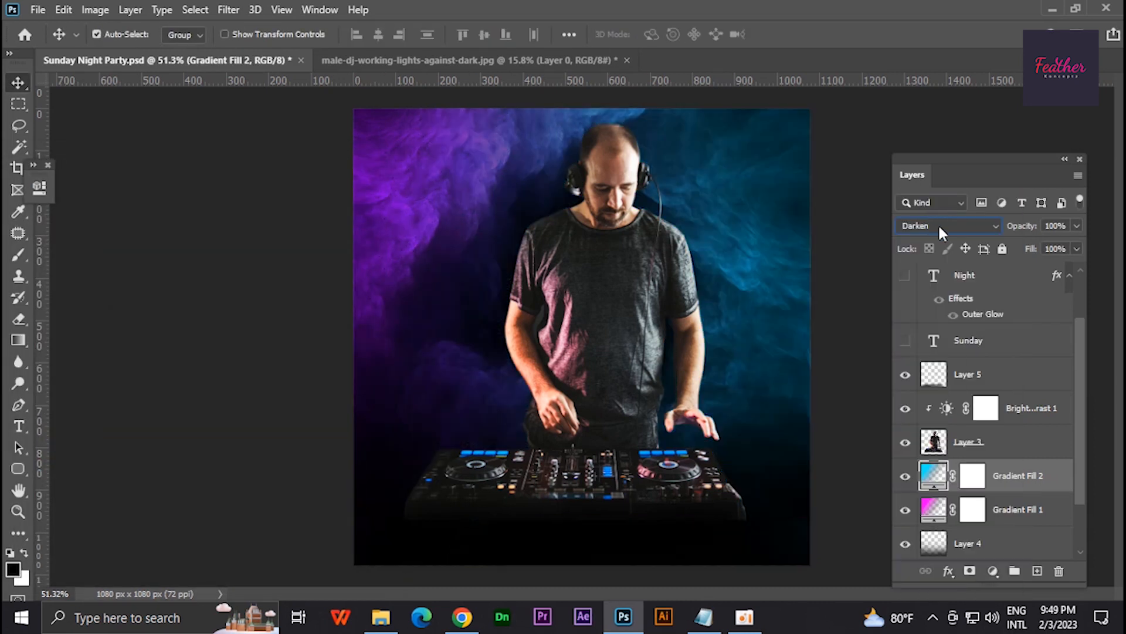
- Show the hidden Party, Night and Sunday text layers again
scroll(910, 284, up, 2)
click(908, 282)
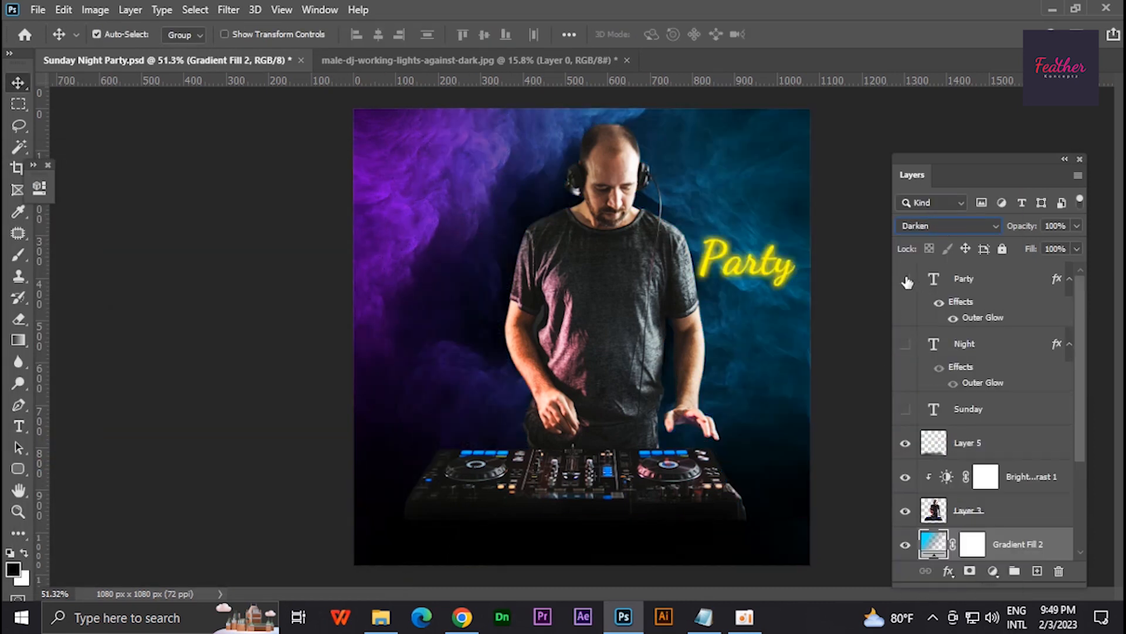
click(905, 344)
click(905, 279)
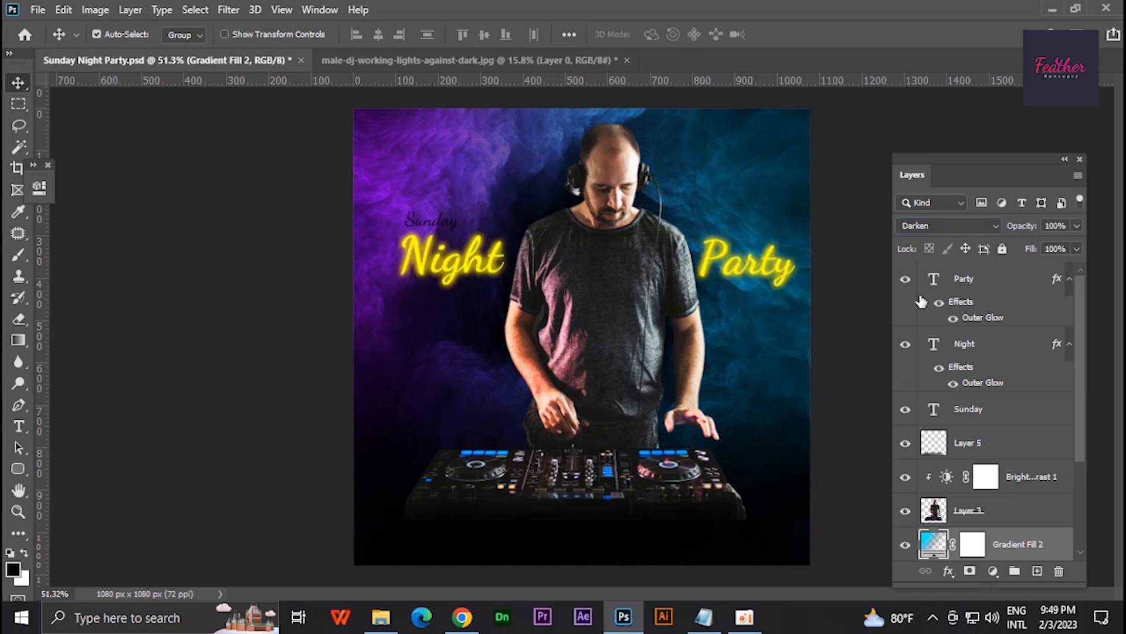
- Change the colour of the Sunday text to white
double_click(931, 411)
click(659, 34)
click(18, 271)
click(398, 244)
key(ctrl+Return)
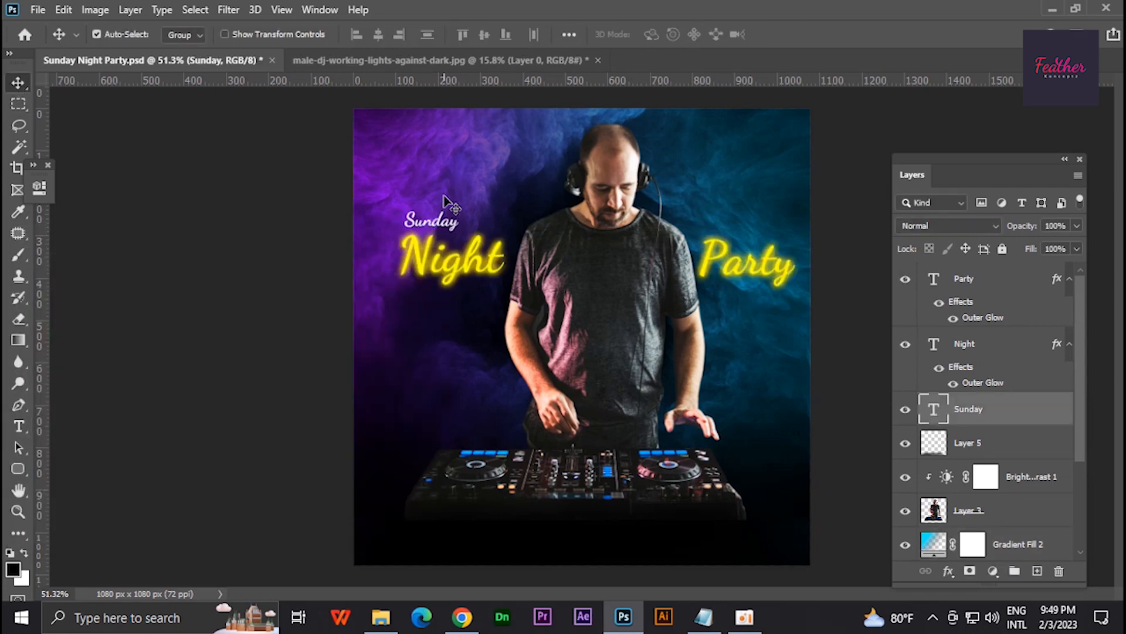
- Reposition the Sunday text just above Night so that both words end at the same edge
drag(452, 228, 628, 208)
key(ctrl+t)
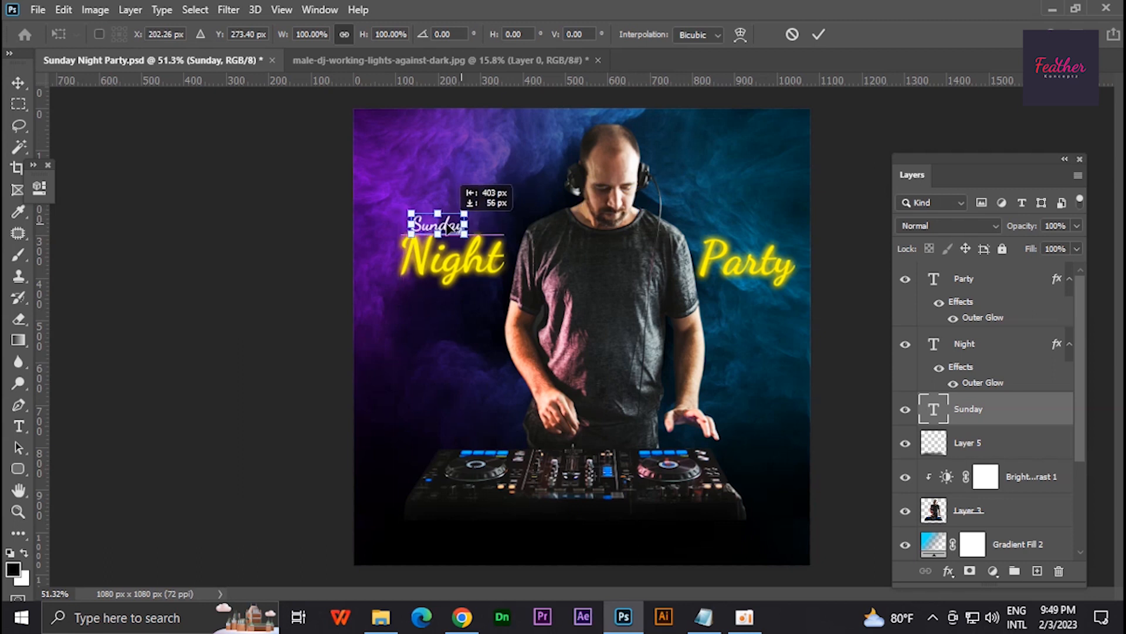
drag(450, 227, 474, 223)
key(Return)
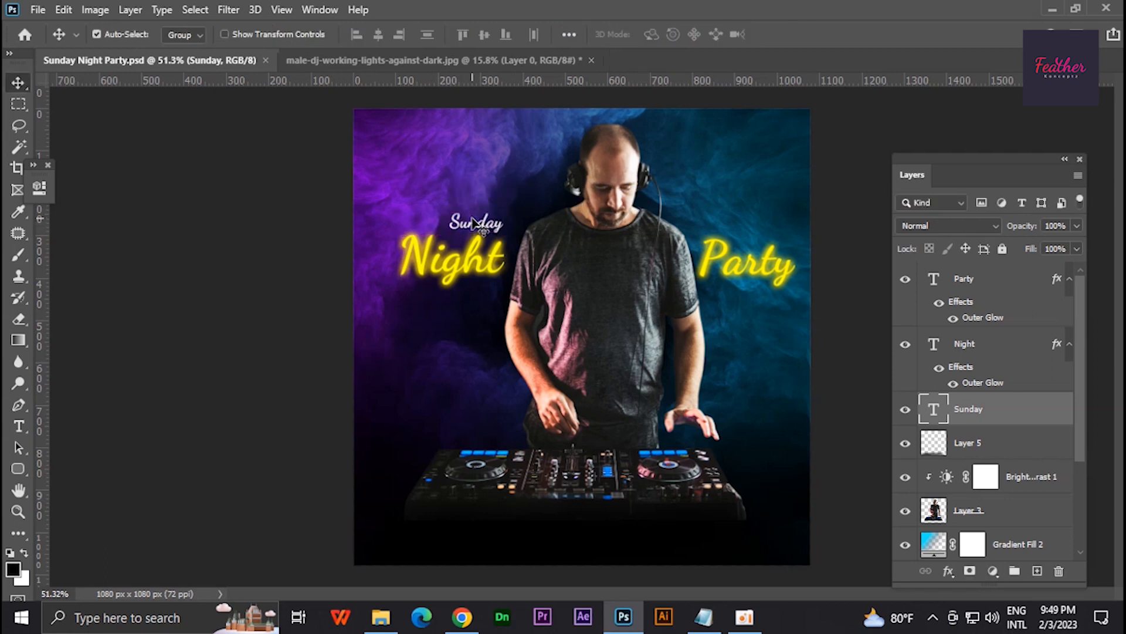
- Copy the "10th February" line from the Conten file in Notepad and return to the poster in Photoshop
key(ctrl+1)
key(ctrl+0)
click(706, 617)
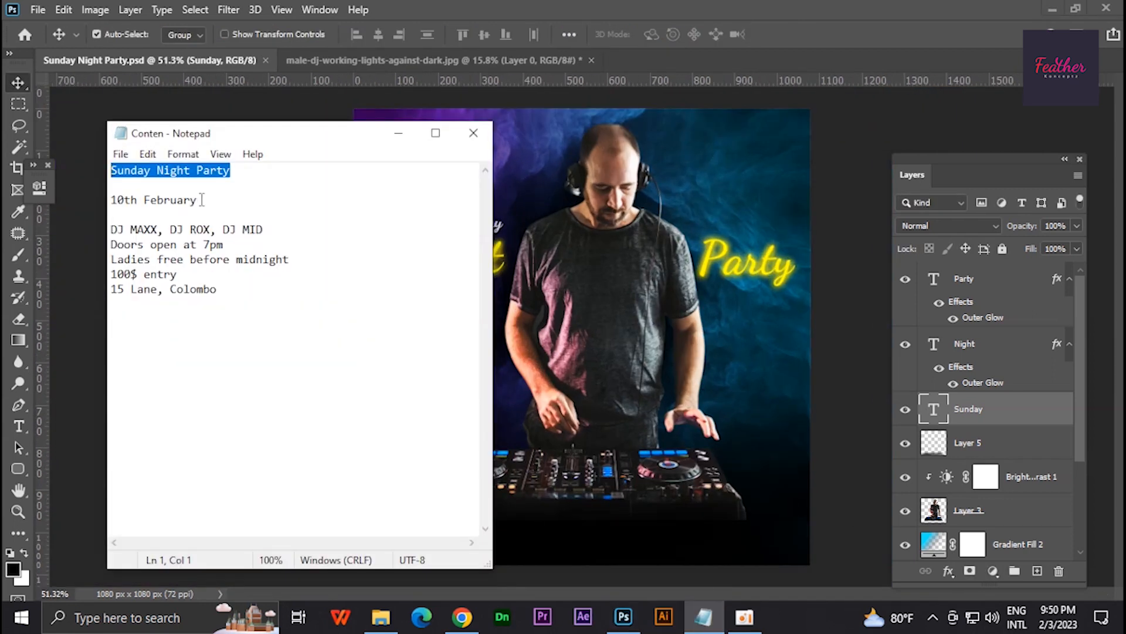
right_click(133, 201)
click(177, 256)
click(398, 133)
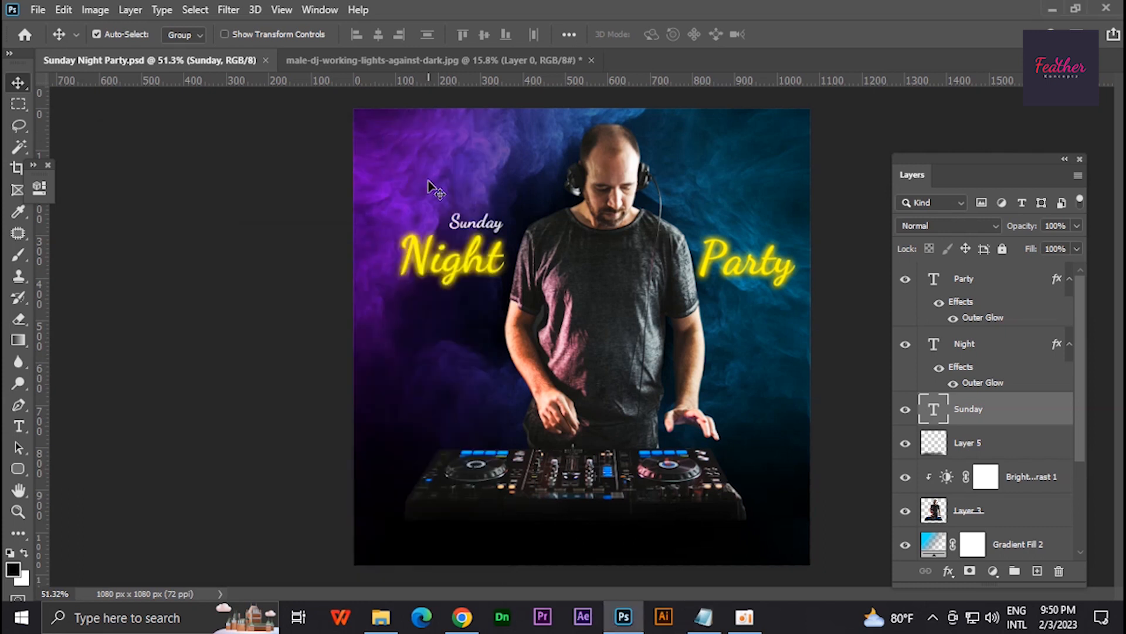
click(703, 617)
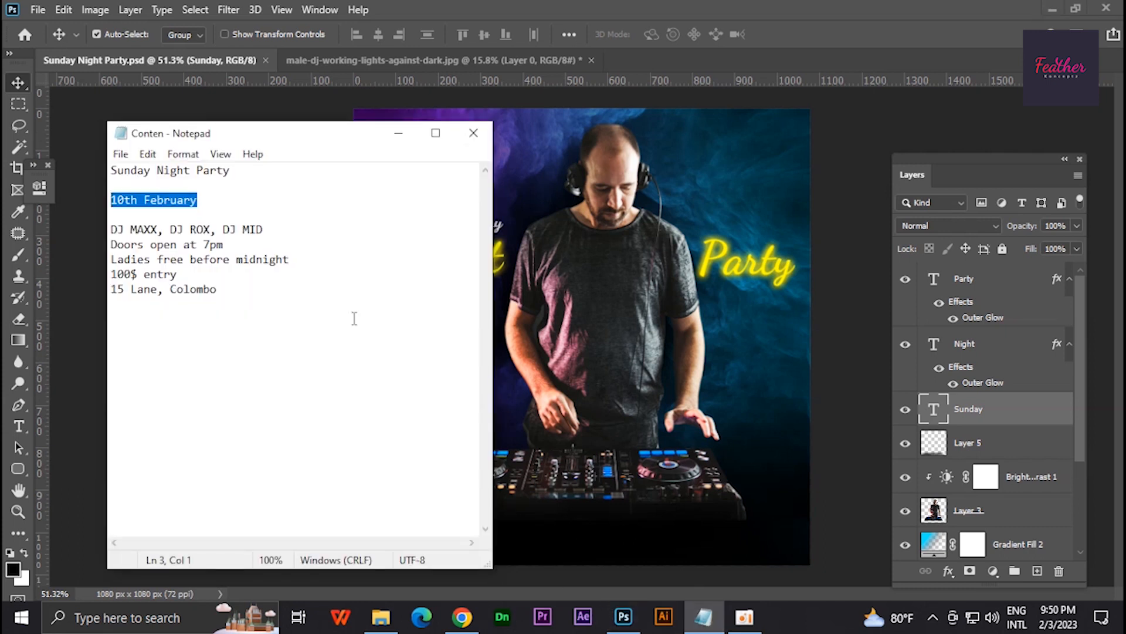
click(398, 133)
- Add the copied "10th February" as a new text layer below Night and set its font to Poppins Light
click(444, 334)
key(t)
click(425, 343)
text(10th February)
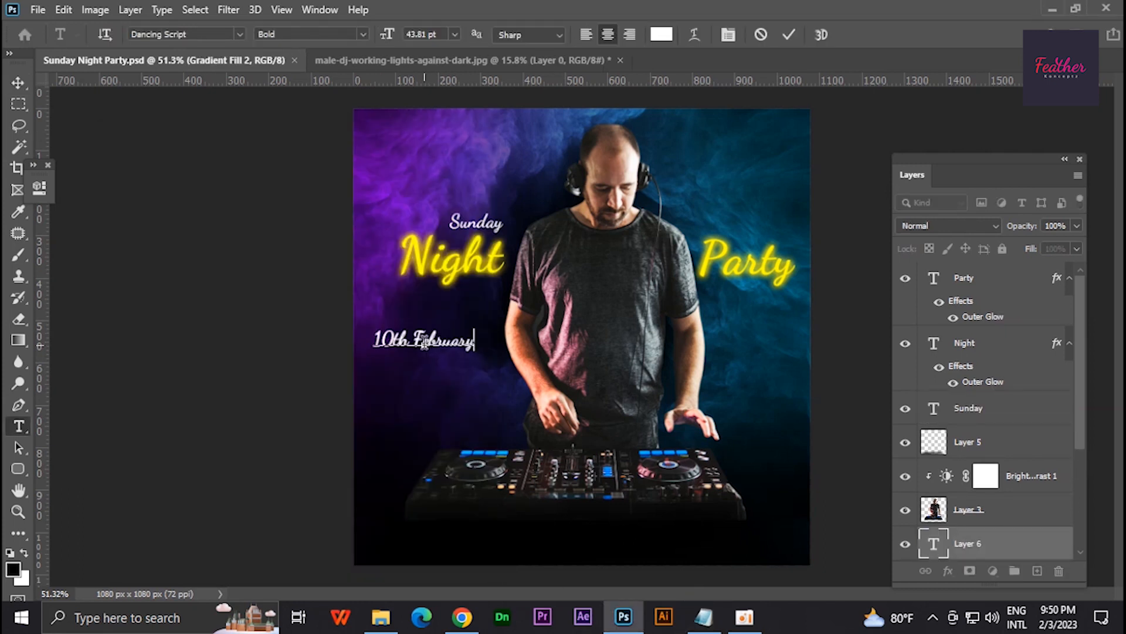
scroll(427, 345, up, 4)
key(ctrl+a)
click(187, 35)
text(popp)
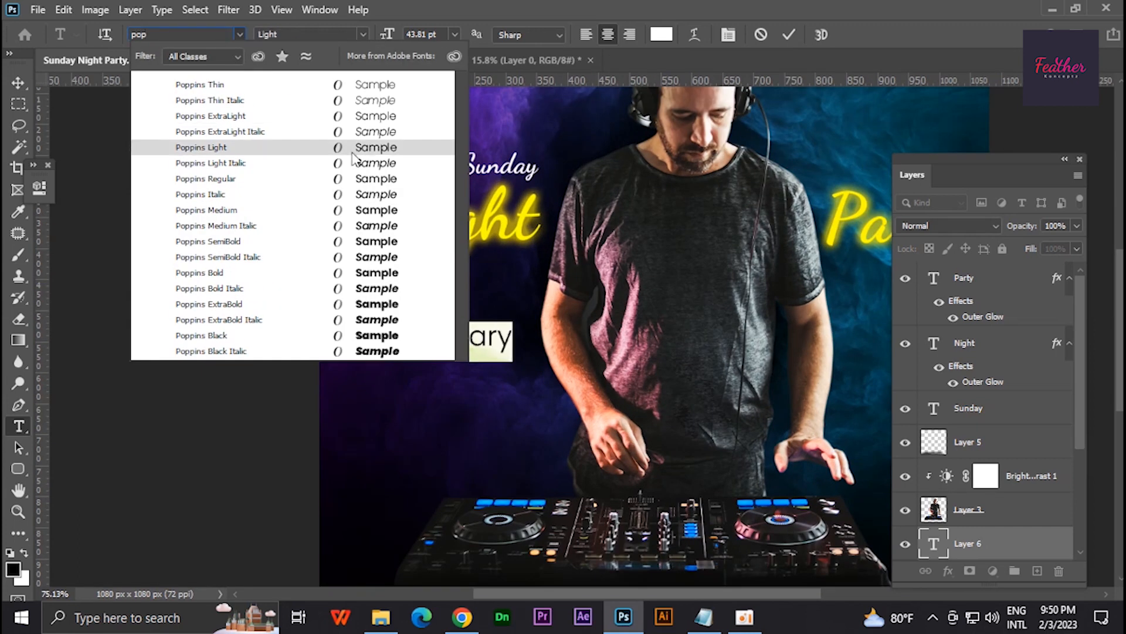
click(356, 148)
- Make the "th" in the date superscript and close the extra floating panels
click(18, 84)
key(t)
drag(359, 337, 386, 337)
key(ctrl+t)
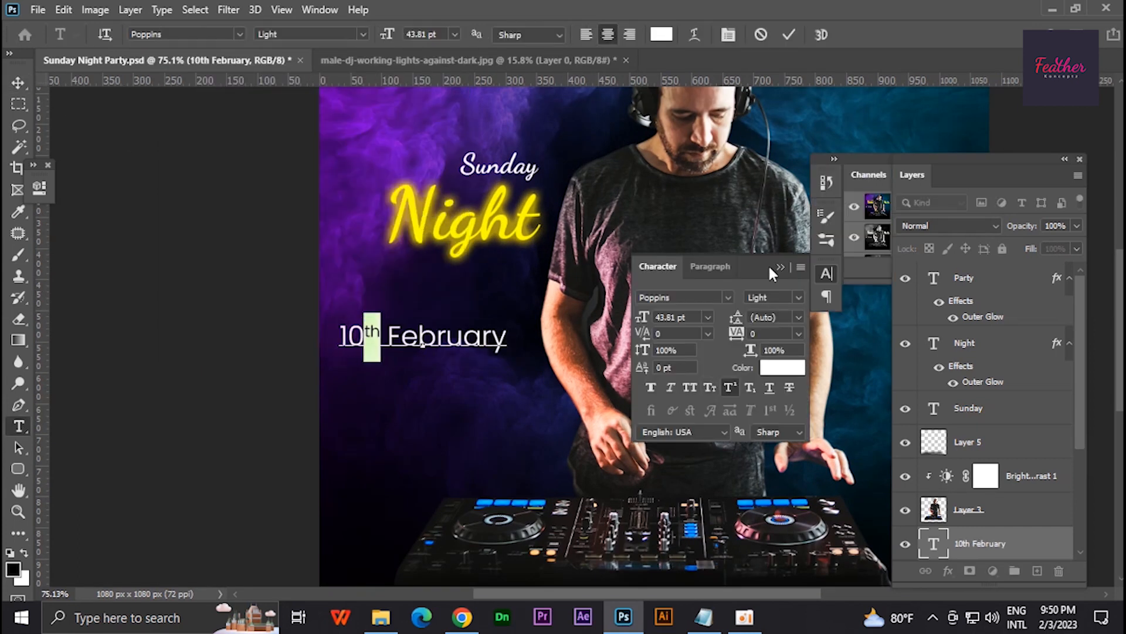
click(780, 267)
click(834, 159)
drag(974, 161, 715, 162)
drag(713, 176, 512, 176)
click(537, 159)
click(839, 159)
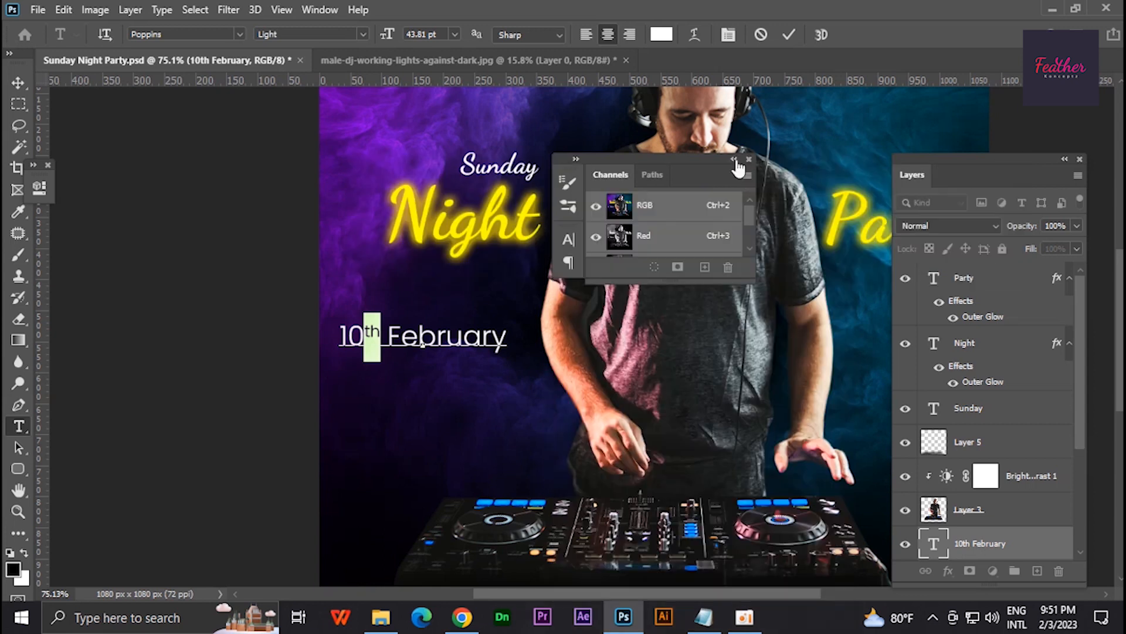
click(748, 159)
- Scale the date text down and place it just beneath Party
click(18, 84)
key(ctrl+t)
drag(338, 335, 403, 325)
drag(481, 341, 815, 292)
scroll(506, 292, down, 2)
key(Return)
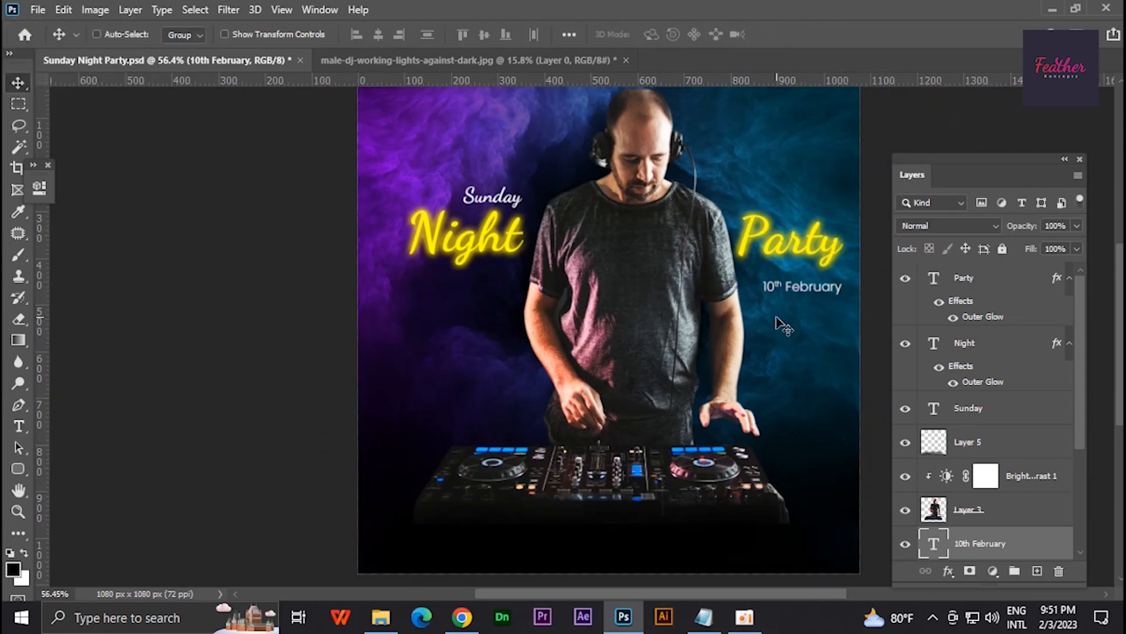
key(ctrl+t)
key(Return)
- Move the date layer above the Sunday layer and set its font weight to Regular
drag(1006, 543, 974, 404)
double_click(933, 407)
click(364, 34)
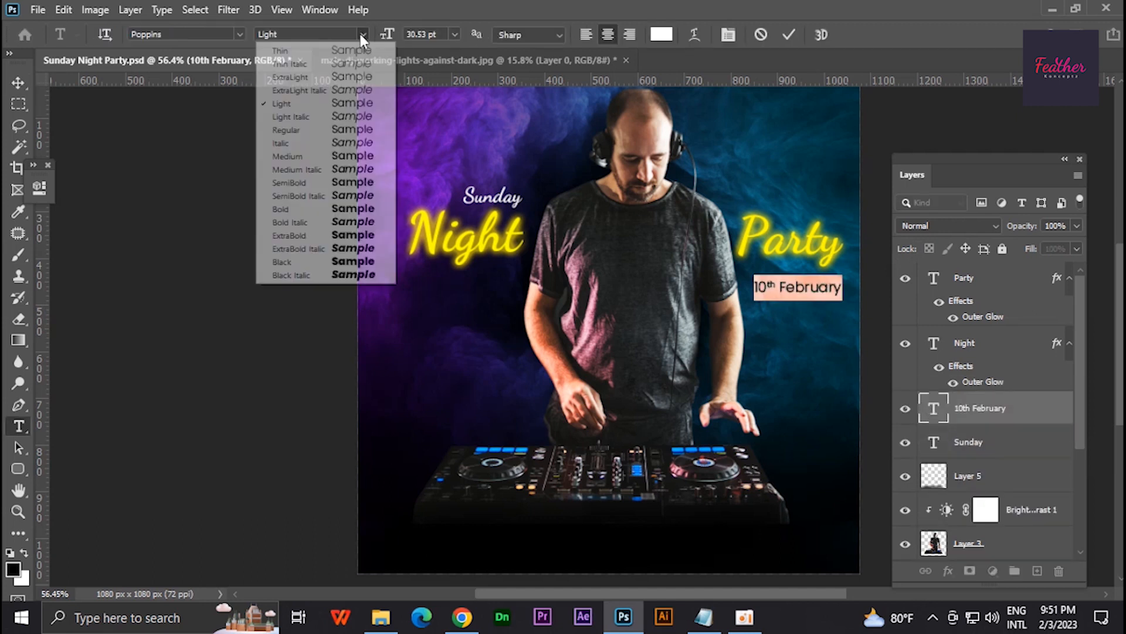
click(287, 129)
key(ctrl+Return)
- Copy the "100$ entry" line from the Conten file in Notepad and return to the poster in Photoshop
click(721, 615)
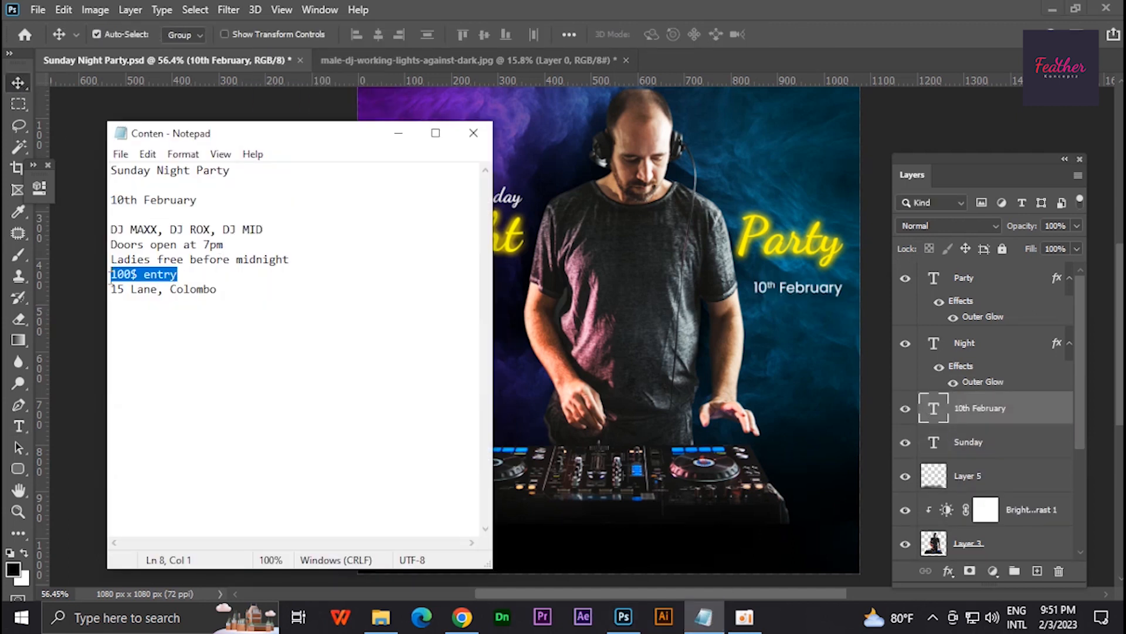
right_click(131, 277)
click(159, 332)
click(405, 134)
scroll(586, 305, down, 1)
scroll(495, 294, up, 2)
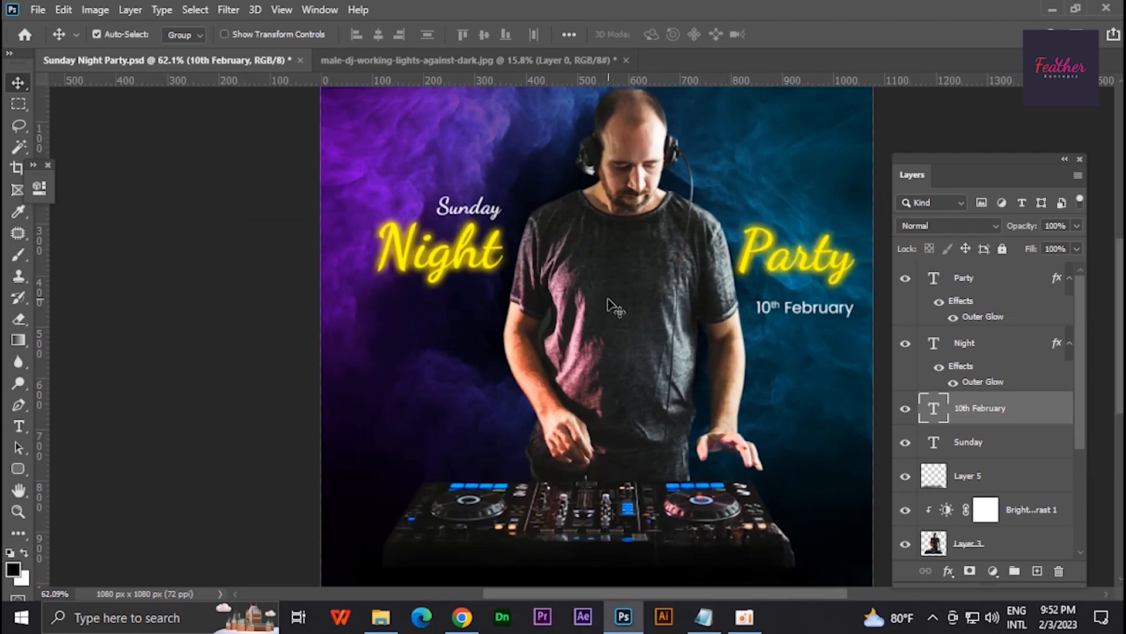
click(984, 442)
key(t)
click(405, 320)
key(Escape)
click(17, 82)
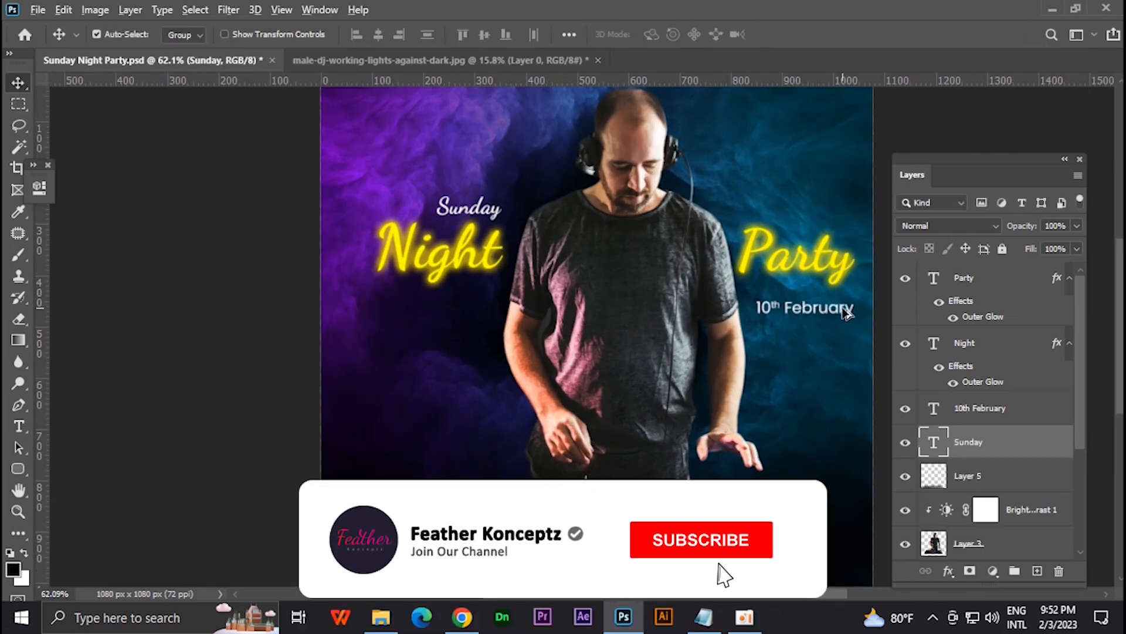
- Duplicate the date text below Night, replace it with "100$ Entry" on two lines, and set "100$" to 47.25 pt
key(t)
drag(843, 307, 431, 337)
click(433, 333)
key(ctrl+a)
text(100$ entry)
scroll(407, 330, up, 4)
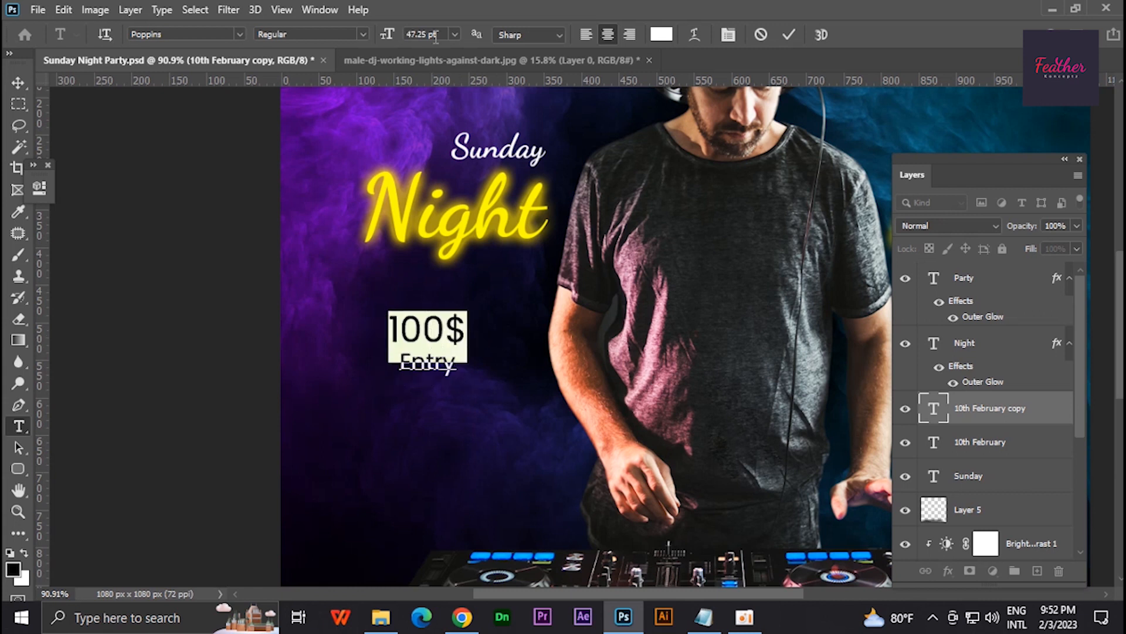
- Give "100$" a bolder Poppins weight, then scale the price text down slightly
click(363, 34)
click(359, 113)
double_click(435, 367)
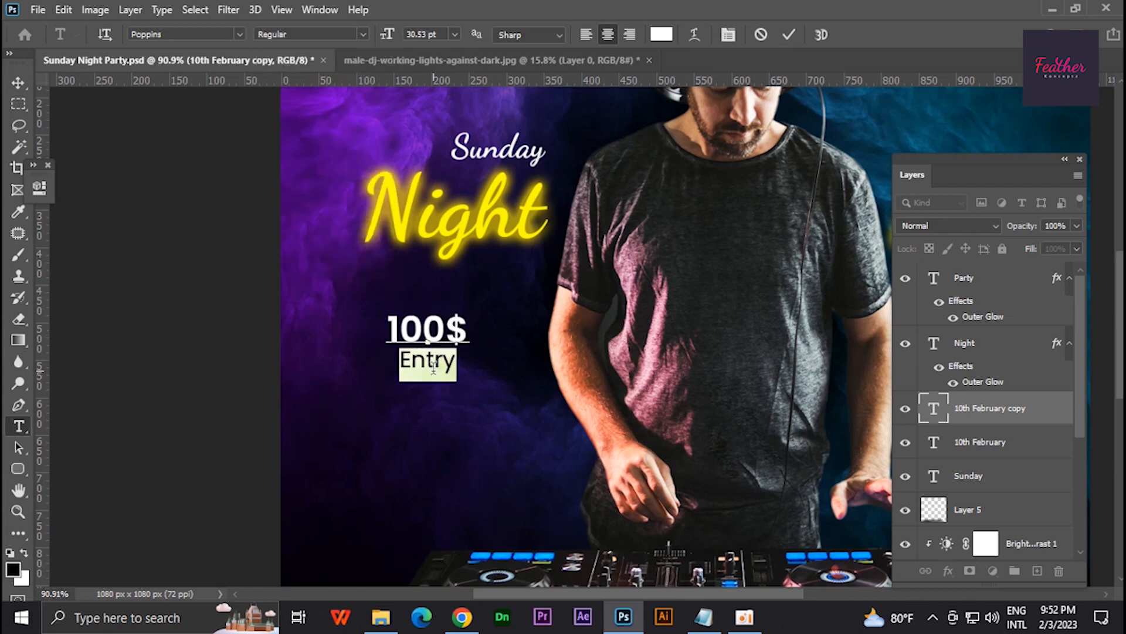
click(18, 83)
key(ctrl+t)
drag(470, 309, 456, 339)
key(Return)
- Draw a circle about 202 px in diameter over the price text with the Ellipse tool
scroll(457, 320, down, 2)
right_click(18, 469)
click(64, 505)
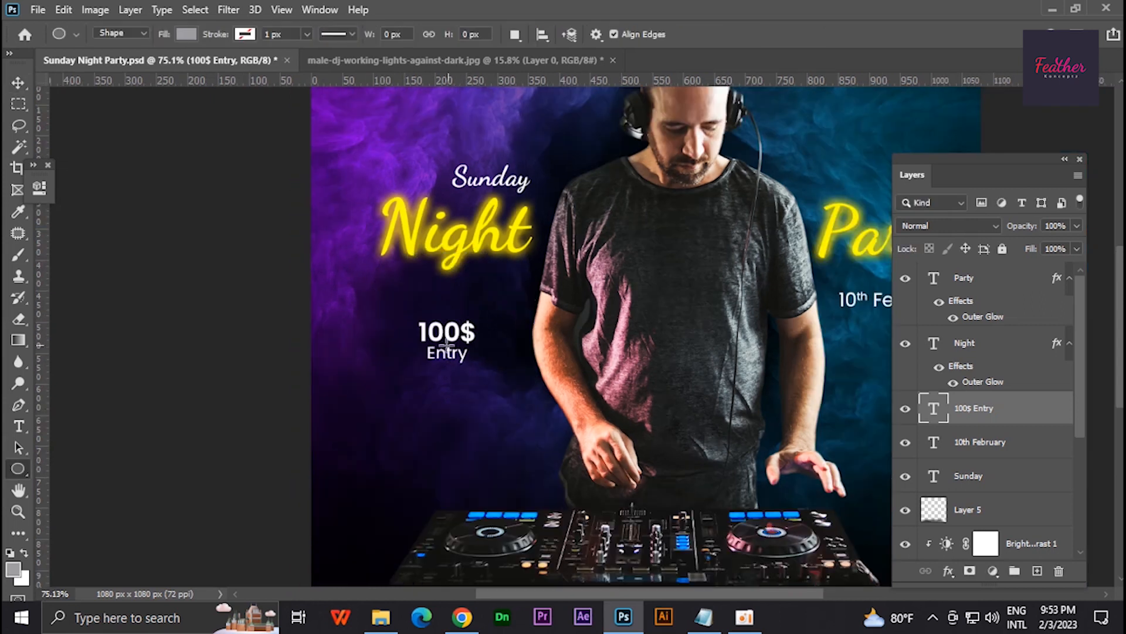
drag(455, 383, 513, 432)
drag(507, 435, 509, 436)
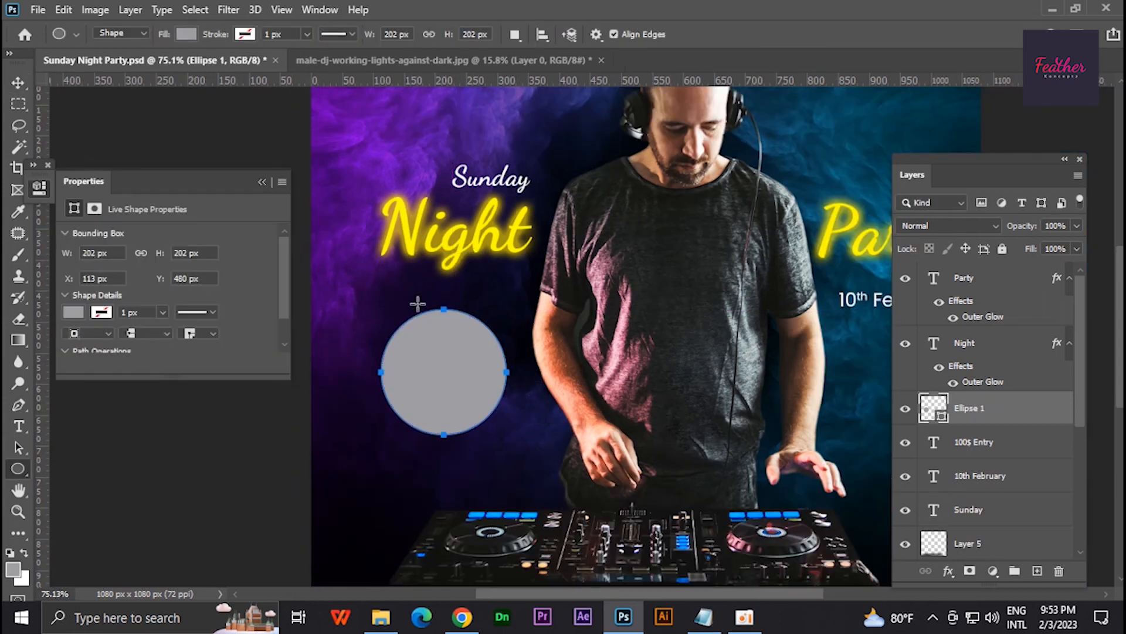
- Remove the circle's fill and give it a white 7 px stroke
click(187, 34)
click(91, 66)
click(245, 34)
click(347, 66)
click(444, 241)
click(217, 36)
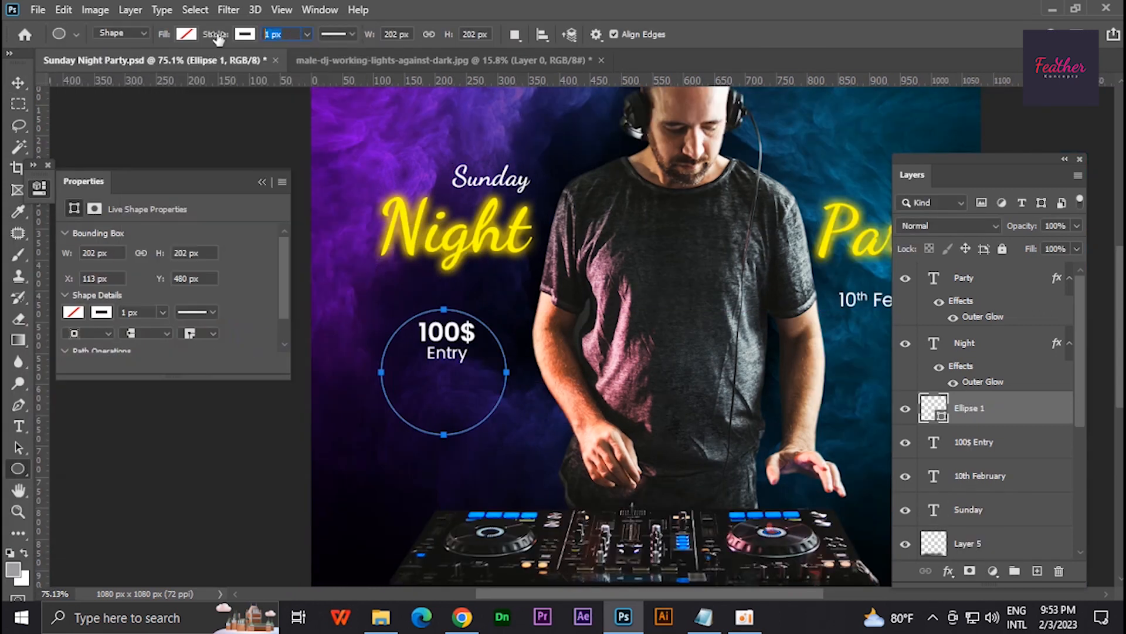
- Add a yellow Outer Glow to the circle with 61% opacity and a size of about 32 px
double_click(1037, 402)
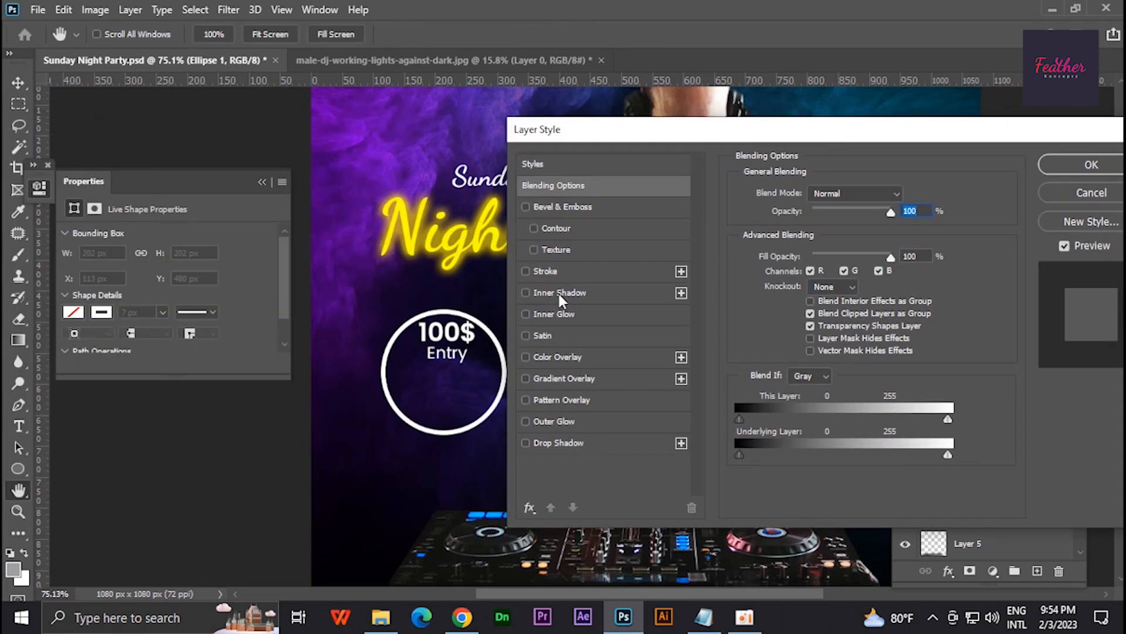
click(554, 313)
click(554, 420)
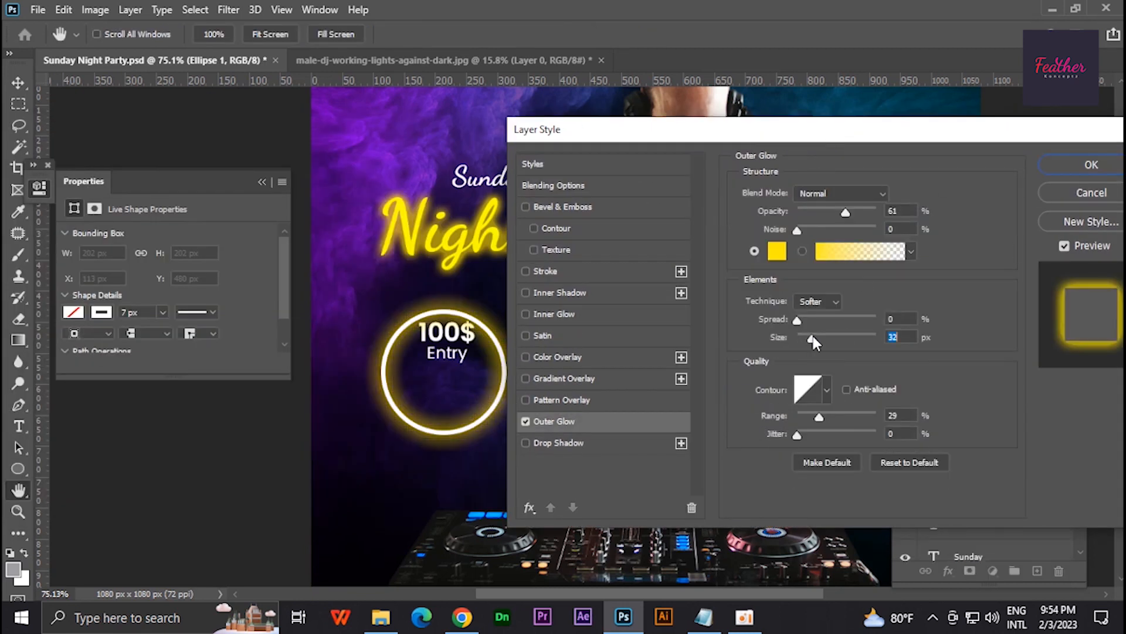
click(1091, 165)
- Centre the "100$ Entry" text inside the glowing circle
click(988, 474)
key(ctrl+t)
drag(454, 337, 481, 370)
drag(457, 368, 457, 372)
key(Return)
- Group the circle and the "100$ Entry" text and name the group Price
scroll(458, 372, down, 4)
shift+click(984, 415)
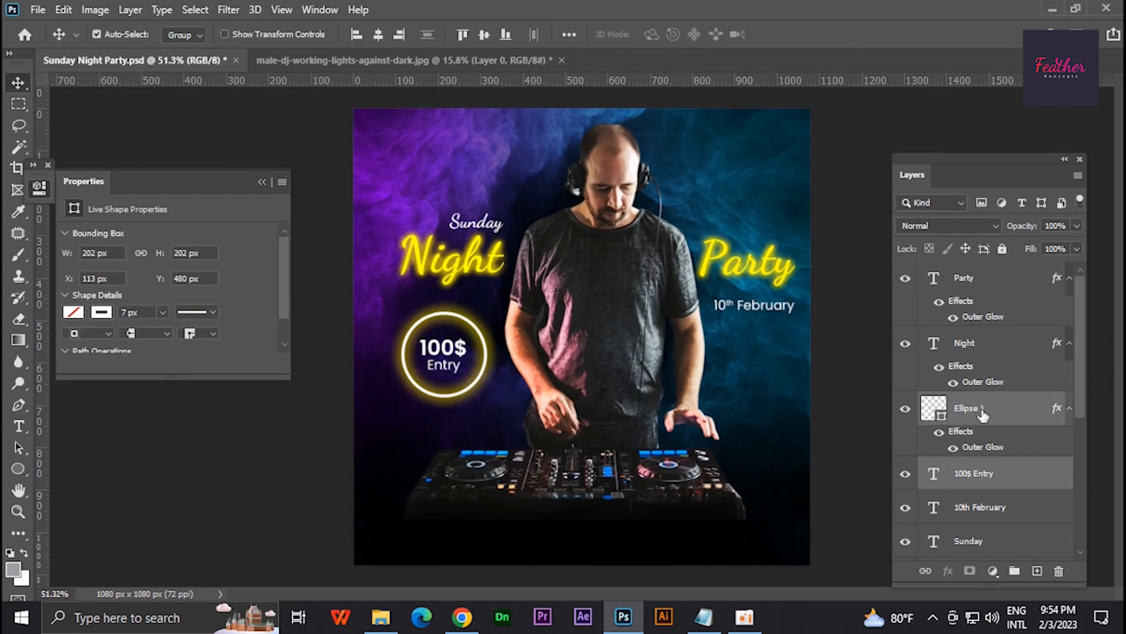
key(ctrl+g)
double_click(997, 404)
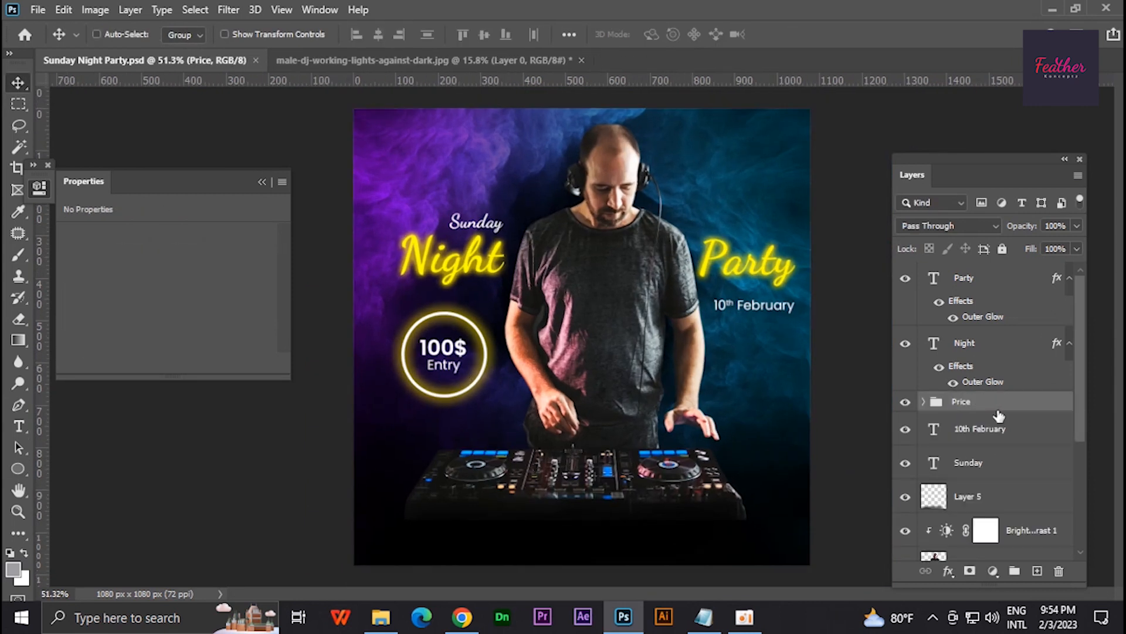
- Move the Price group slightly down and place the date text beneath the circle
key(ctrl+t)
drag(452, 353, 452, 362)
key(Return)
drag(759, 317, 453, 442)
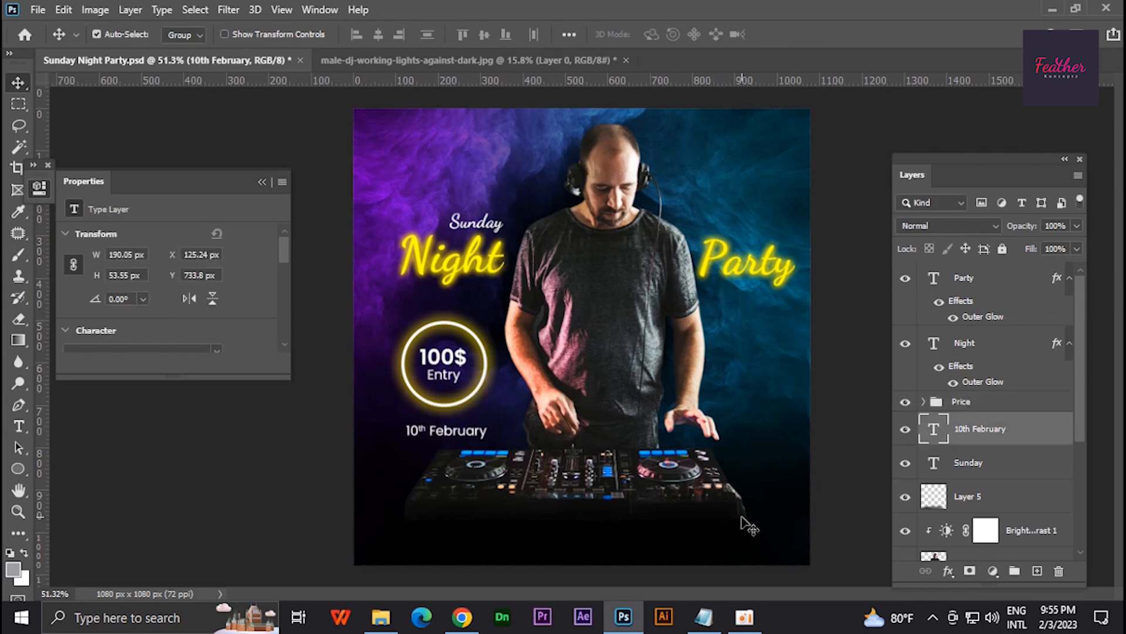
- Copy the DJ line-up from the Notepad file, select the Sunday layer in Photoshop and save the poster
click(704, 616)
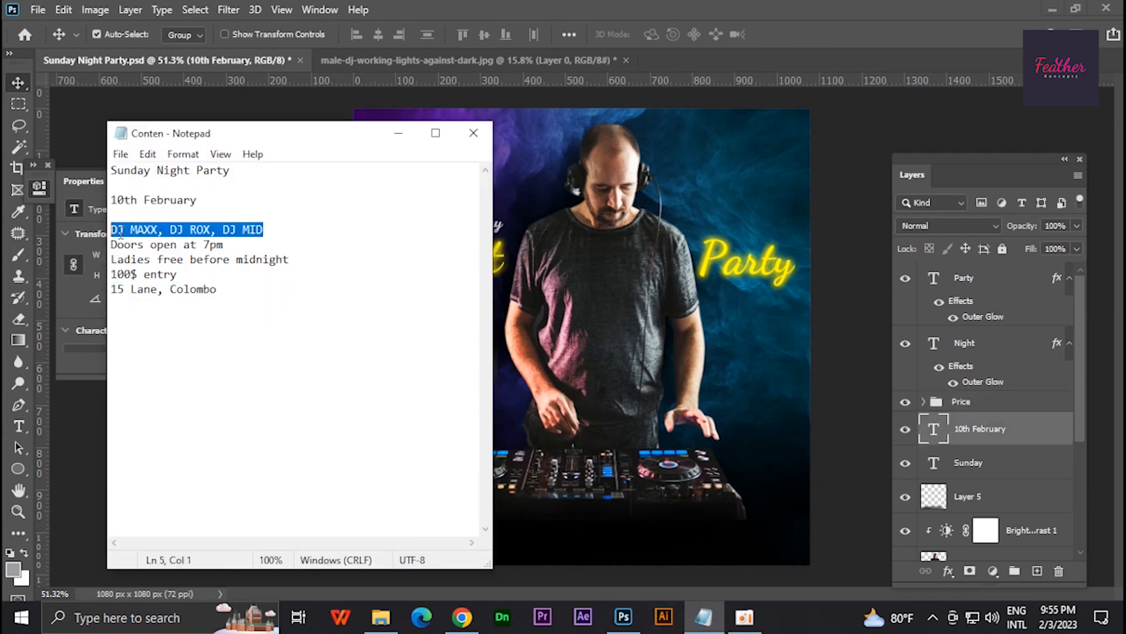
click(398, 133)
click(929, 464)
scroll(566, 491, down, 1)
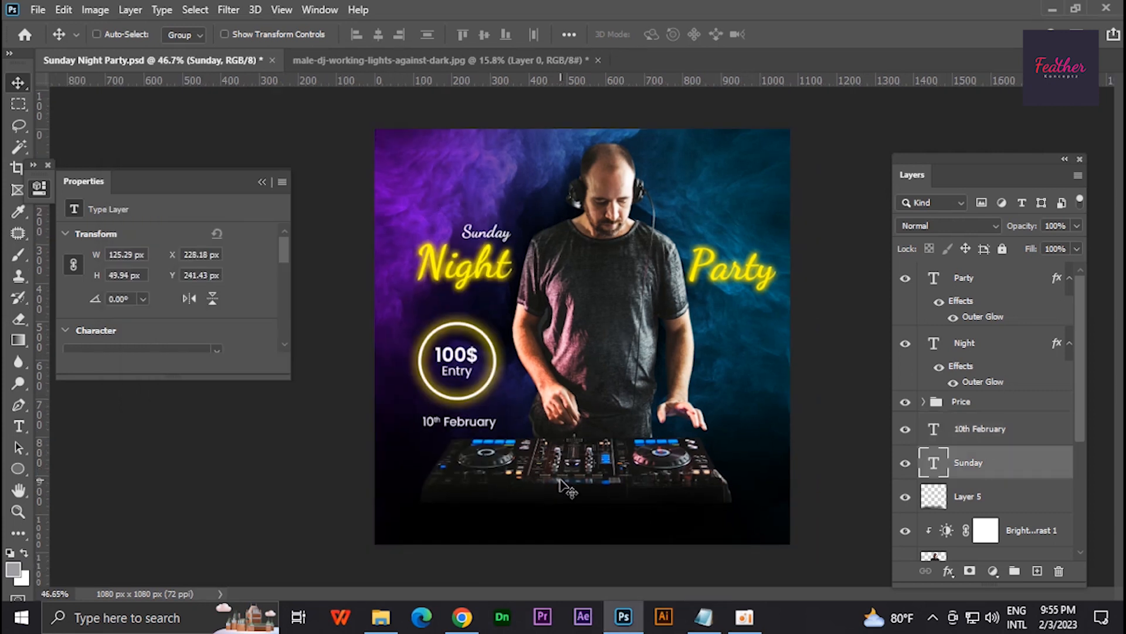
key(ctrl+s)
- Add the copied DJ line-up as a text layer below the mixer and set its font to Poppins Thin
scroll(505, 405, up, 1)
scroll(505, 411, up, 1)
drag(505, 470, 489, 400)
key(t)
click(484, 473)
text(DJ MAXX, DJ ROX, DJ MID)
key(ctrl+a)
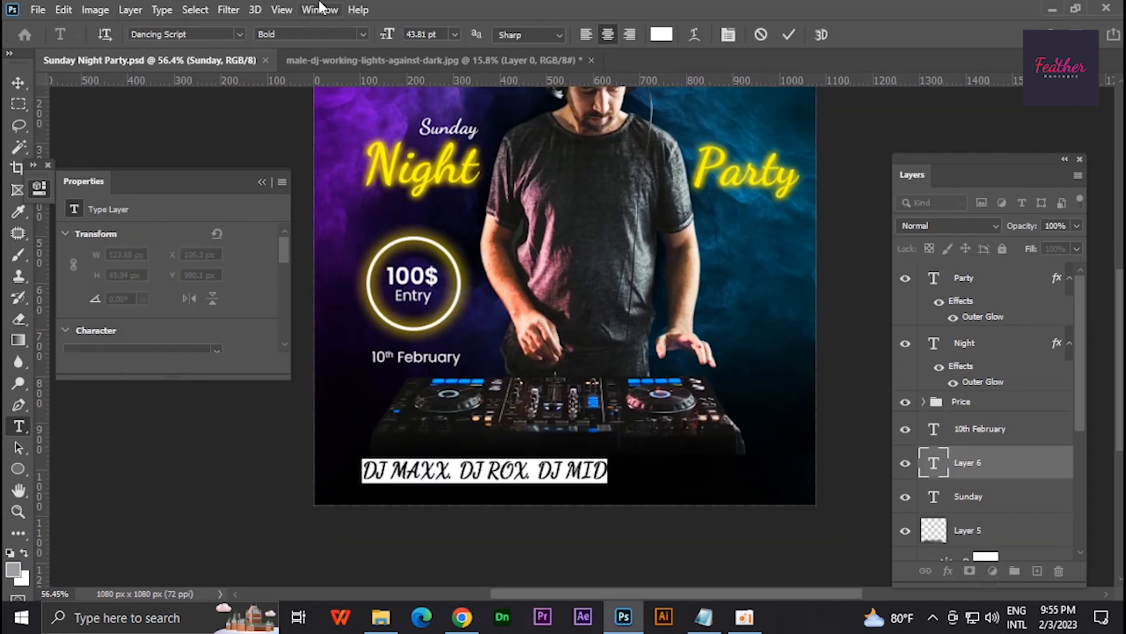
click(176, 34)
text(pop)
click(354, 88)
click(18, 85)
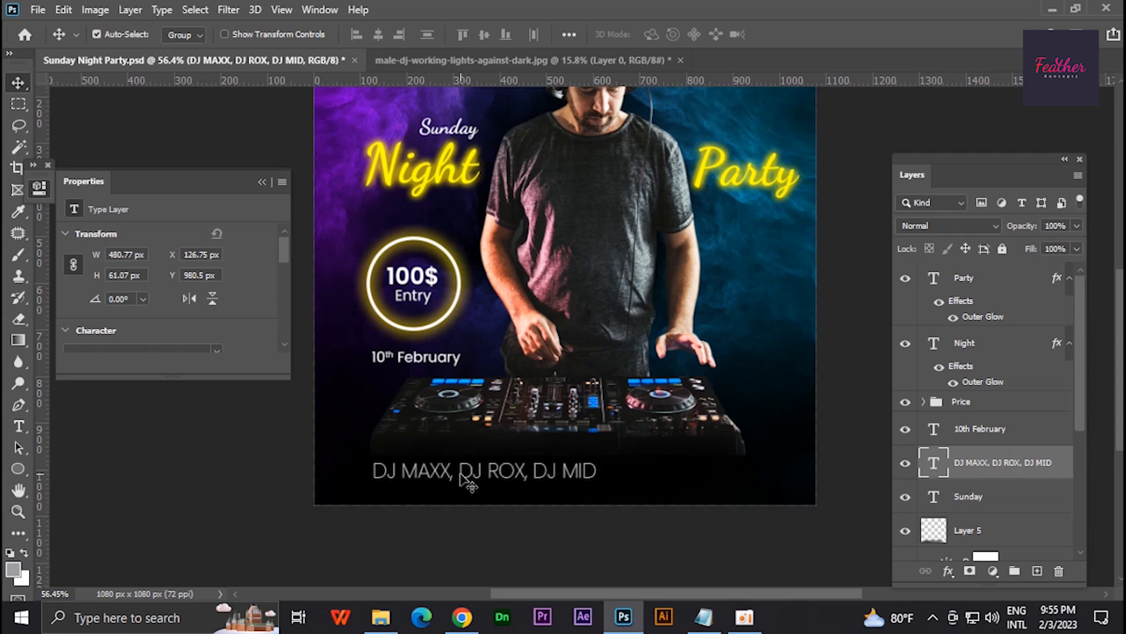
- Scale the DJ line-up text down to about 327 px wide and centre it horizontally on the poster
key(ctrl+t)
drag(597, 458, 579, 474)
key(Return)
key(ctrl+a)
click(379, 35)
key(ctrl+d)
- Collapse the Properties panel and move the DJ line-up up, closer to the mixer
key(ctrl+plus)
key(ctrl+plus)
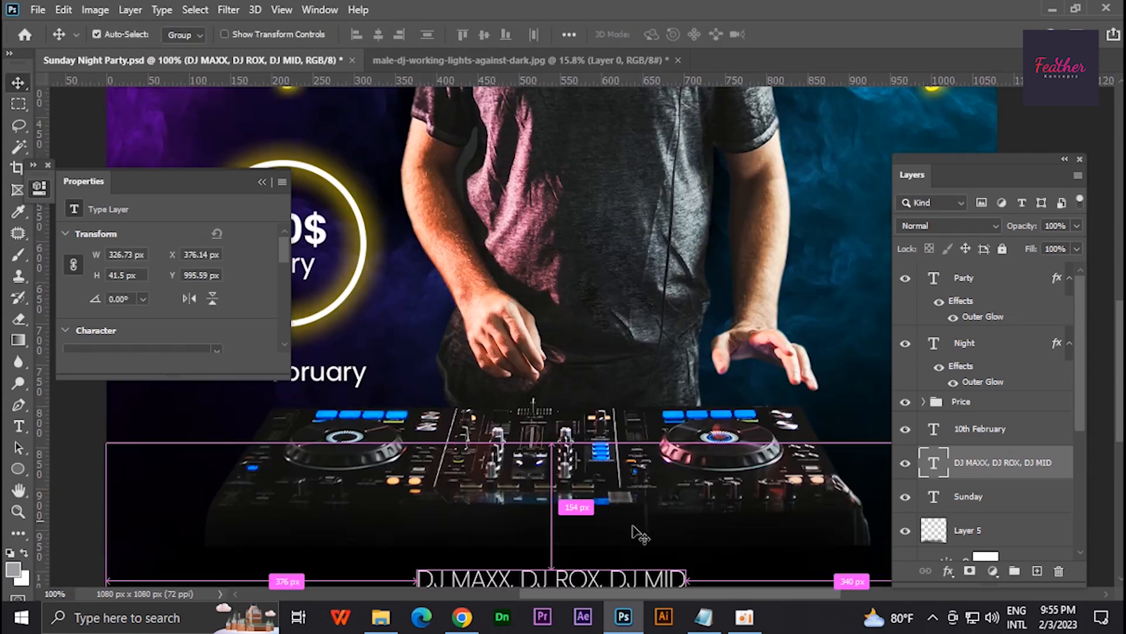
drag(633, 527, 597, 390)
click(40, 187)
drag(587, 447, 602, 429)
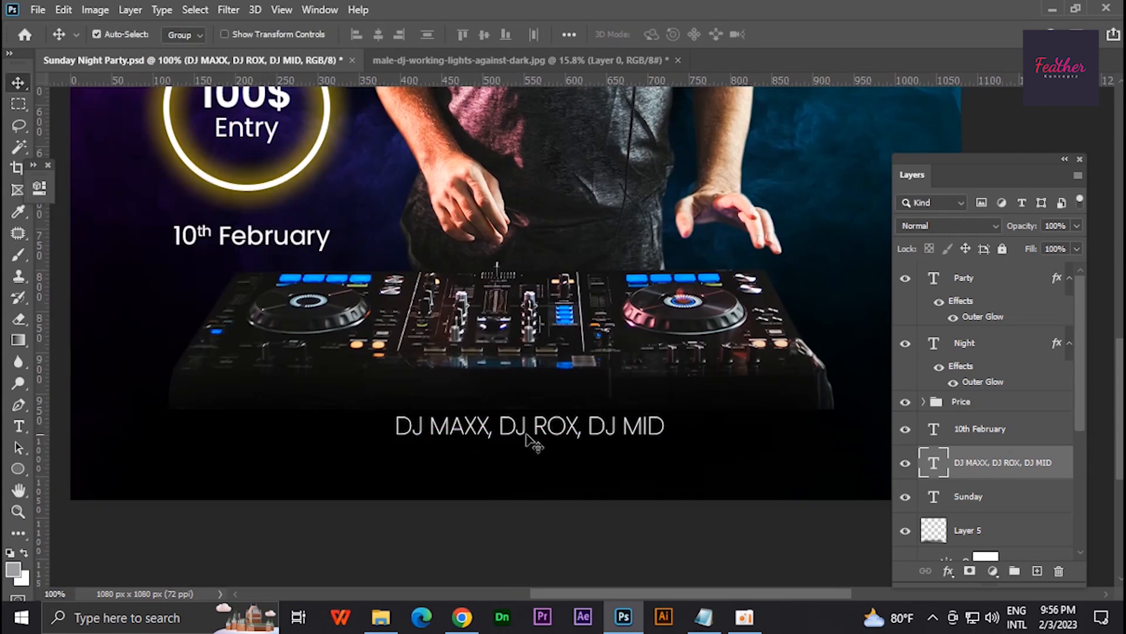
- Replace the commas in the DJ line-up with wider spaces between the names
key(t)
click(603, 434)
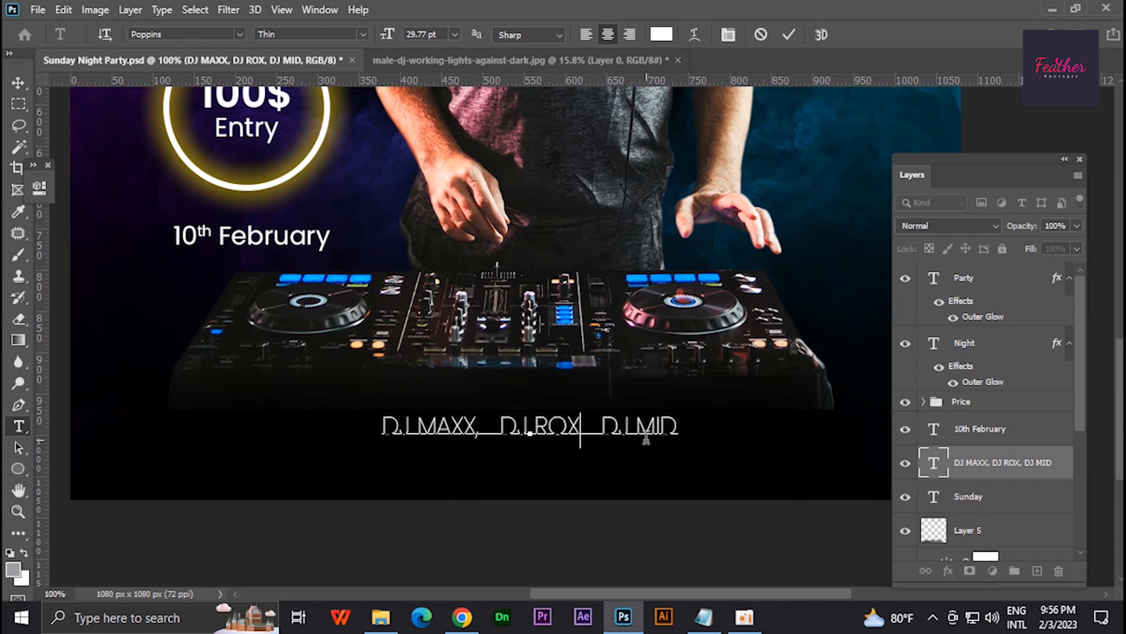
key(ctrl+Return)
key(v)
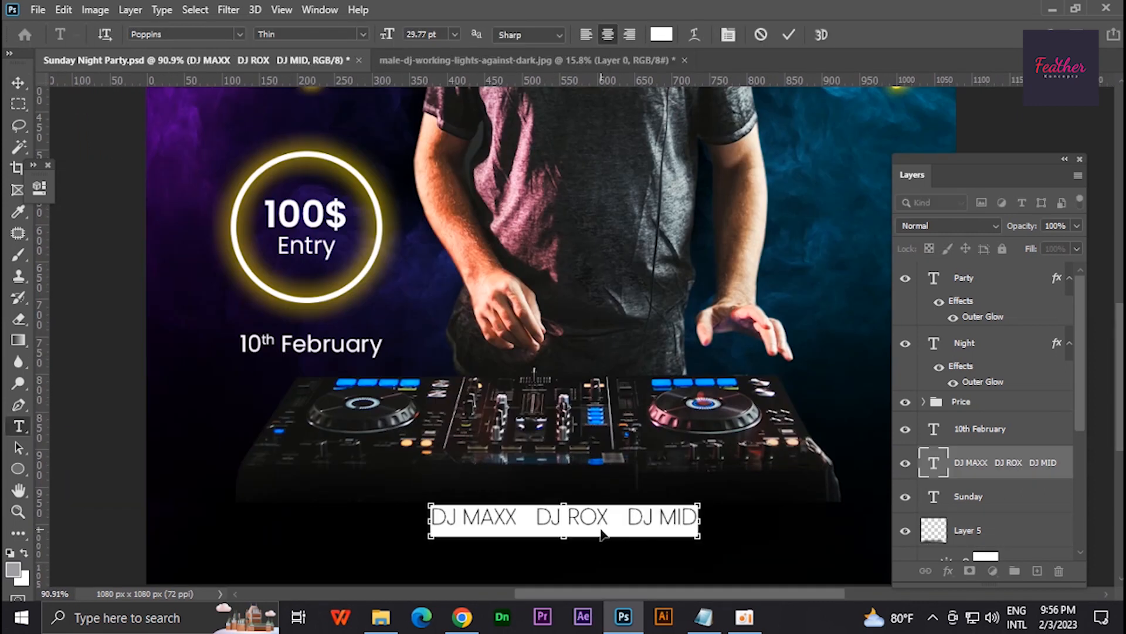
- Open the DJ line-up text for editing and close the Channels panel that covers the poster
key(ctrl+t)
click(523, 233)
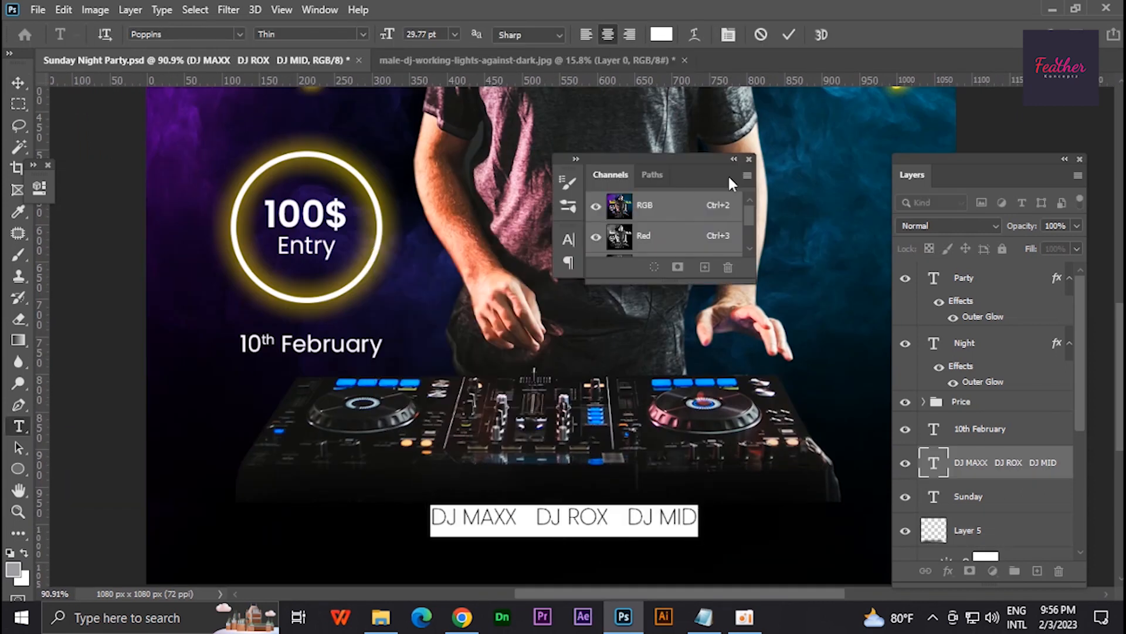
click(750, 159)
click(491, 511)
- Draw a white vertical divider about 3 px wide and 48 px high on a new layer between the first and second DJ names
click(18, 104)
click(1037, 571)
scroll(578, 522, up, 7)
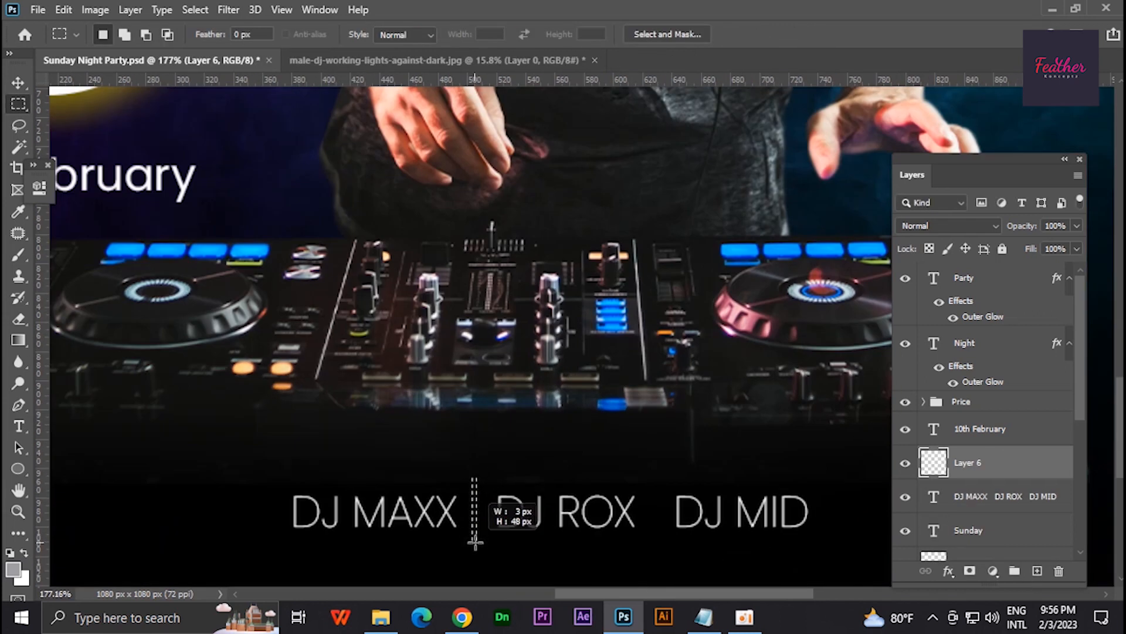
click(18, 83)
scroll(452, 387, up, 2)
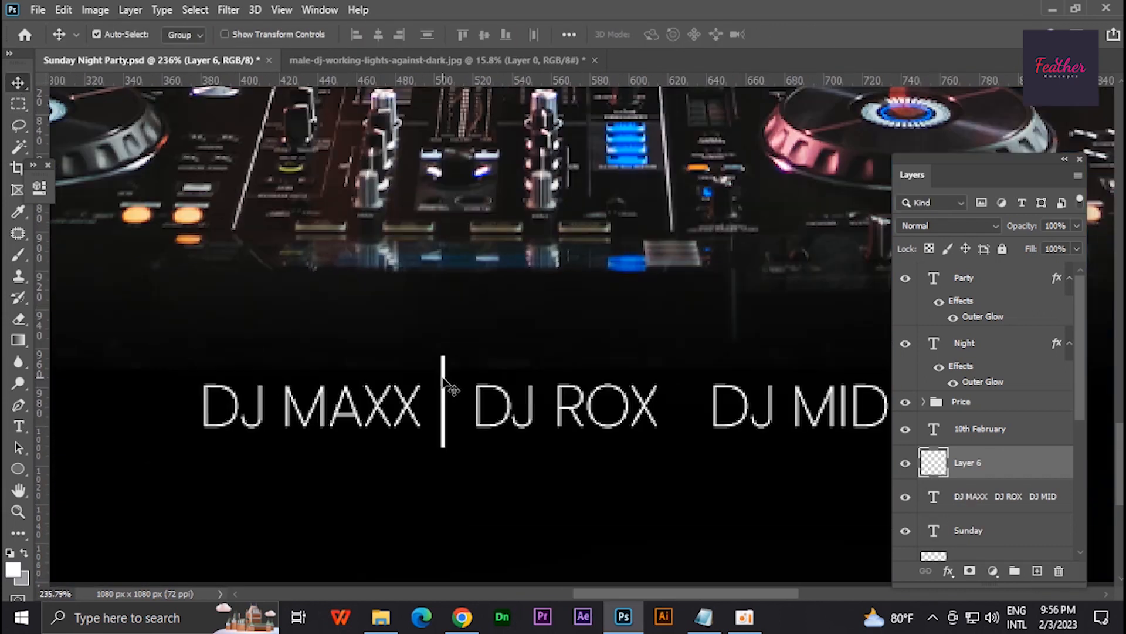
drag(452, 378, 645, 383)
key(ctrl+z)
key(ctrl+j)
key(ctrl+t)
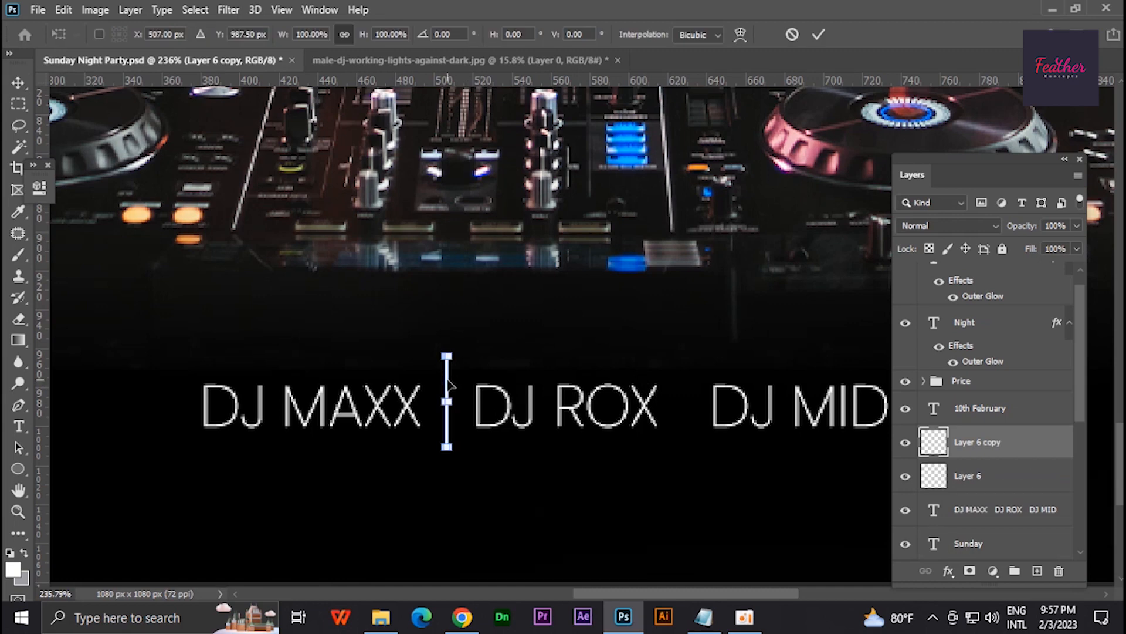
drag(447, 378, 682, 377)
key(Return)
scroll(566, 508, down, 12)
scroll(543, 481, up, 16)
key(Delete)
- Shorten the divider from its upper end so it nearly matches the height of the DJ names
scroll(378, 379, up, 3)
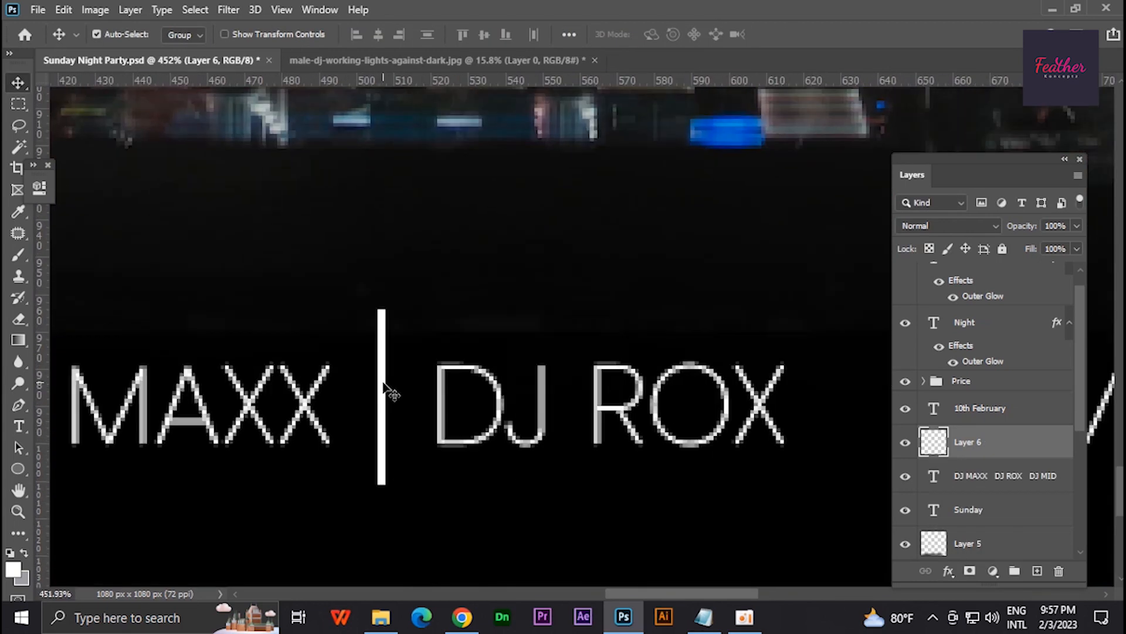
key(ctrl+t)
scroll(381, 316, up, 8)
drag(379, 319, 381, 374)
key(Return)
scroll(384, 405, down, 7)
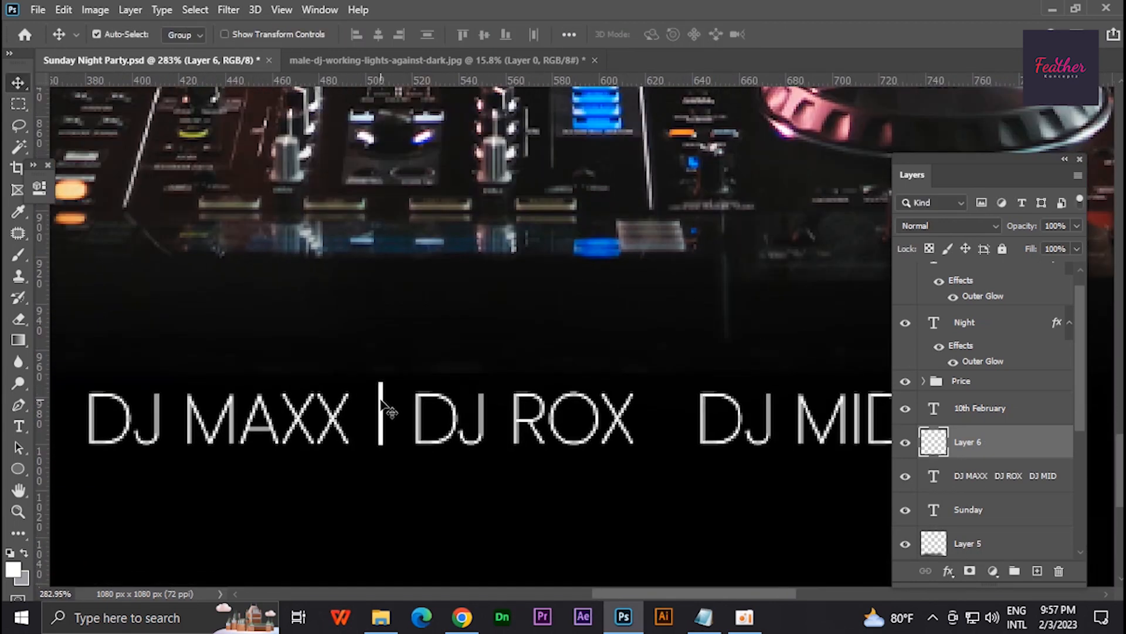
- Duplicate the shortened divider, place the copy between the second and third DJ names, and save the document
key(ctrl+j)
key(ctrl+t)
scroll(383, 418, up, 3)
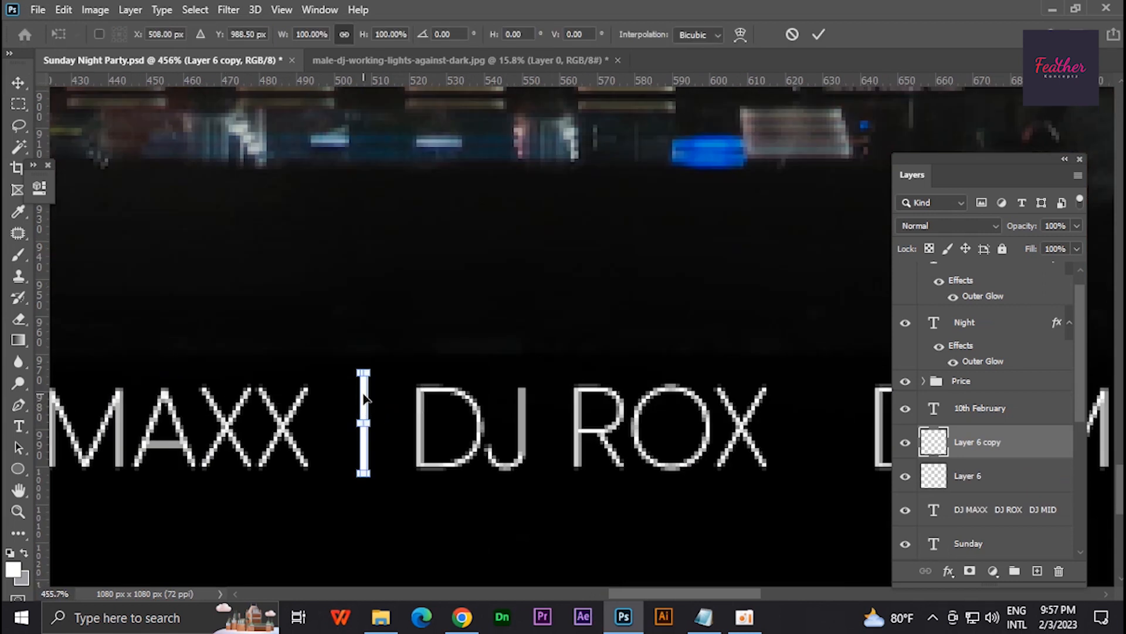
drag(363, 397, 830, 399)
key(Return)
key(ctrl+1)
key(ctrl+s)
- Switch to Notepad and copy the lines "Doors open at 7pm" and "Ladies free before midnight" from the content file
key(alt+Tab)
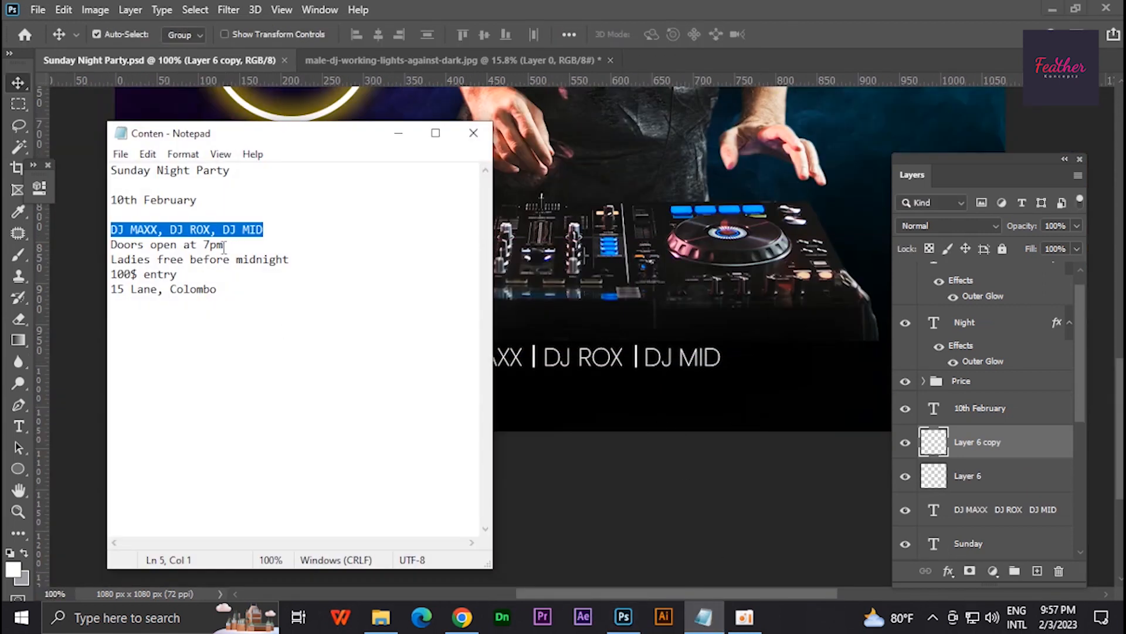
drag(227, 246, 111, 244)
right_click(135, 244)
click(176, 298)
drag(302, 259, 106, 245)
right_click(117, 252)
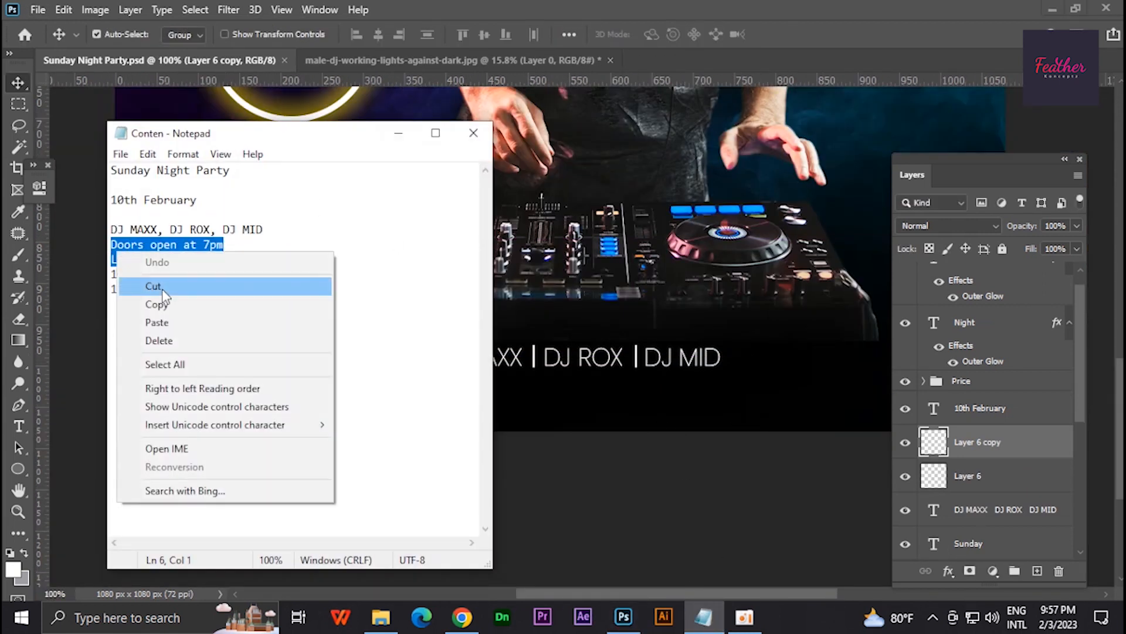
click(163, 304)
click(398, 133)
- Duplicate the DJ line-up below itself, replace its text with the copied door and ladies details, and join them on one line
drag(516, 360, 516, 403)
double_click(933, 509)
key(ctrl+v)
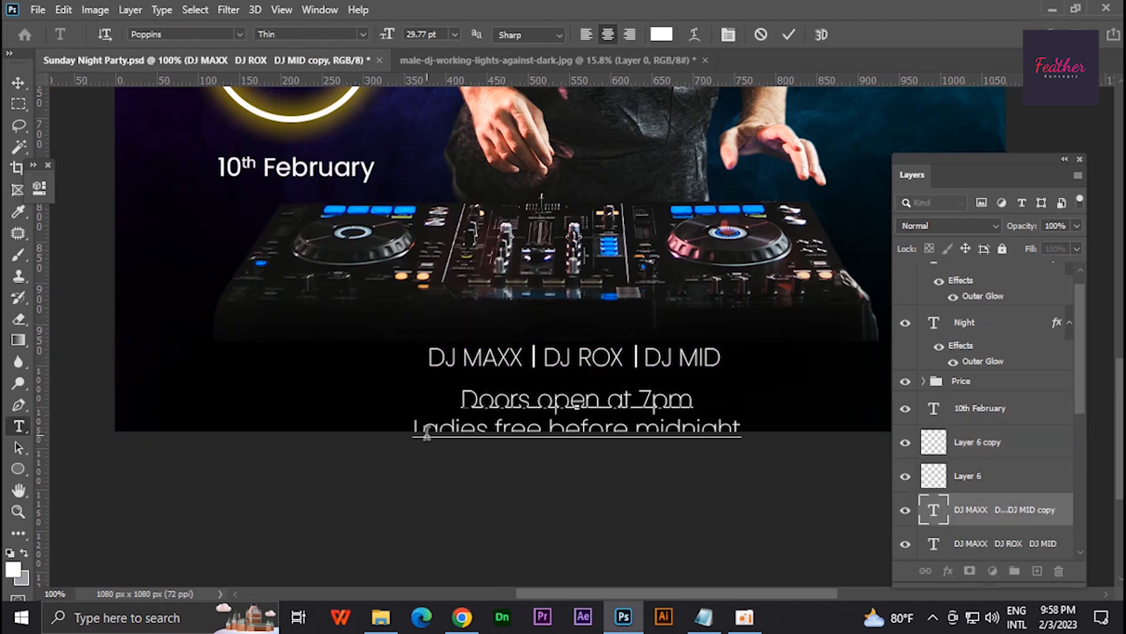
click(418, 433)
key(BackSpace)
click(19, 83)
- Scale the door and ladies details line down to about 23 pt and nudge it up towards the DJ names
key(ctrl+t)
drag(868, 386, 811, 392)
key(Return)
key(shift+Up)
key(Up)
key(Up)
key(Up)
key(Up)
key(Up)
key(Up)
key(Up)
- Copy a divider from the DJ line-up into the details line between "Doors open at 7pm" and "Ladies free before midnight"
scroll(536, 388, up, 12)
drag(531, 286, 549, 381)
scroll(538, 383, down, 7)
scroll(540, 387, down, 6)
- Switch to Notepad, copy the venue address from the content file, and minimize Notepad
click(707, 616)
drag(225, 287, 110, 288)
click(401, 131)
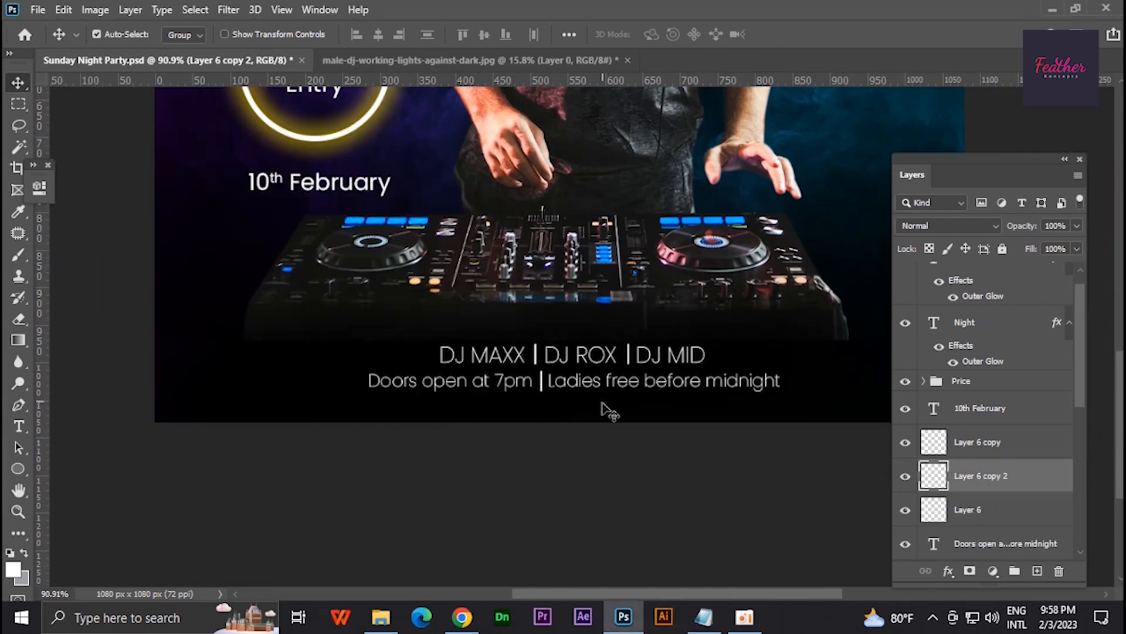
- Duplicate the door and ladies details line below itself and replace its text with the copied venue address
scroll(596, 384, up, 7)
drag(594, 390, 601, 439)
double_click(934, 547)
key(ctrl+v)
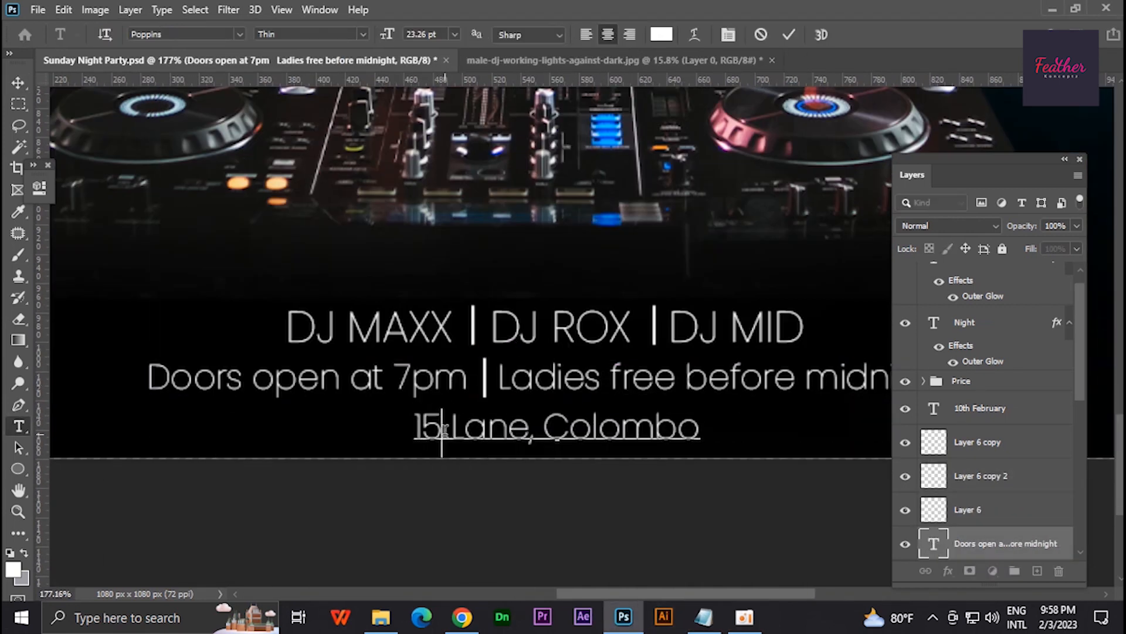
text(th)
key(BackSpace)
key(ctrl+Return)
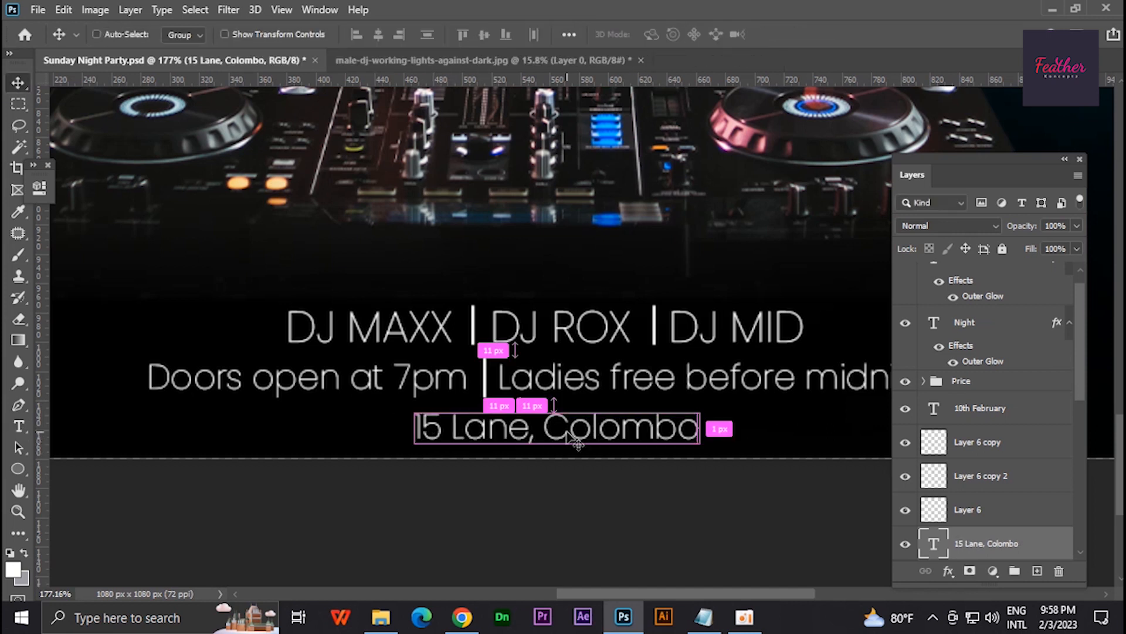
- Centre the venue address horizontally on the poster and clear the selection
key(ctrl+a)
click(361, 36)
click(378, 35)
key(ctrl+d)
scroll(555, 446, down, 12)
scroll(563, 431, up, 4)
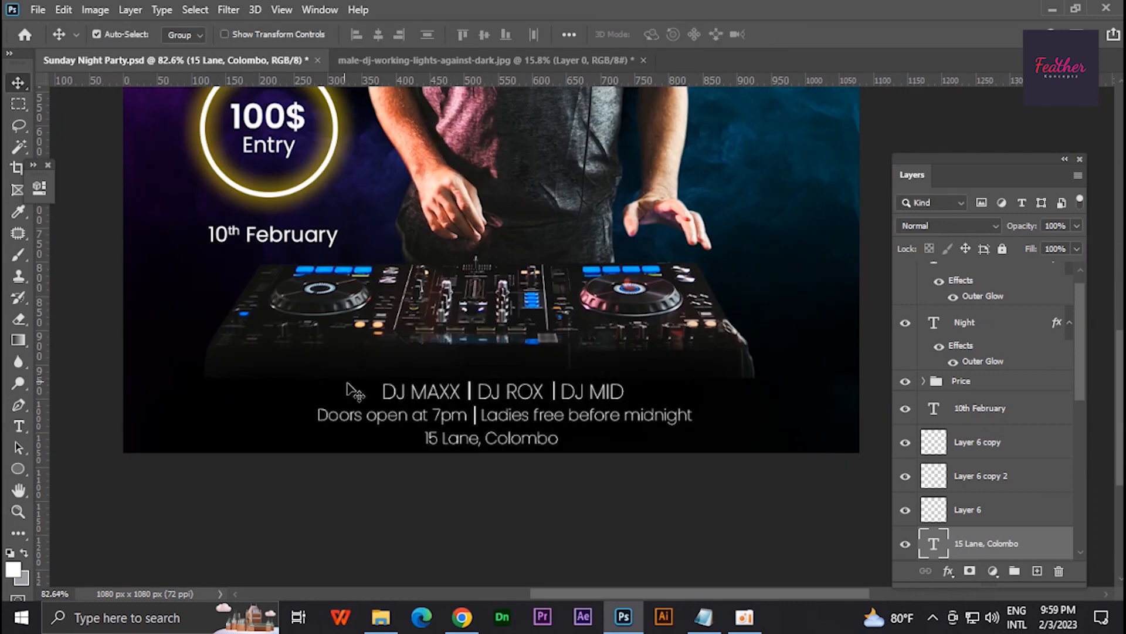
- Lock Layer 5, Gradient Fill 2, Gradient Fill 1, Layer 4 and Layer 2
click(355, 392)
scroll(1047, 465, down, 5)
click(1004, 249)
click(1010, 409)
click(1004, 248)
click(1006, 443)
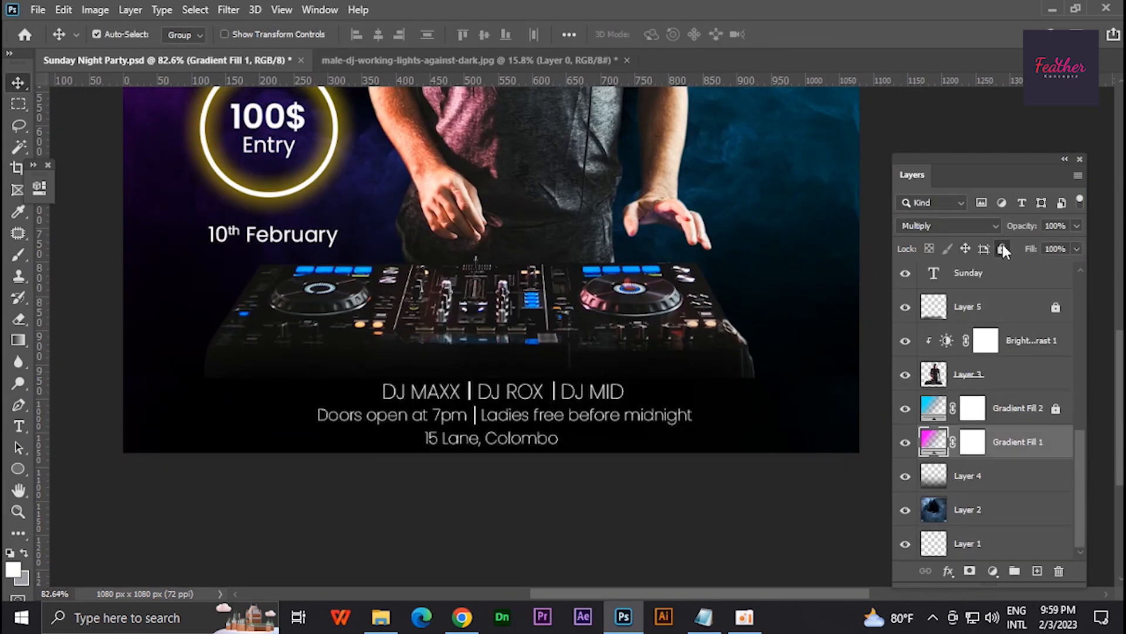
click(1003, 247)
click(1003, 476)
click(1003, 249)
click(999, 510)
drag(546, 399, 561, 395)
scroll(545, 463, down, 8)
key(ctrl+g)
key(ctrl+z)
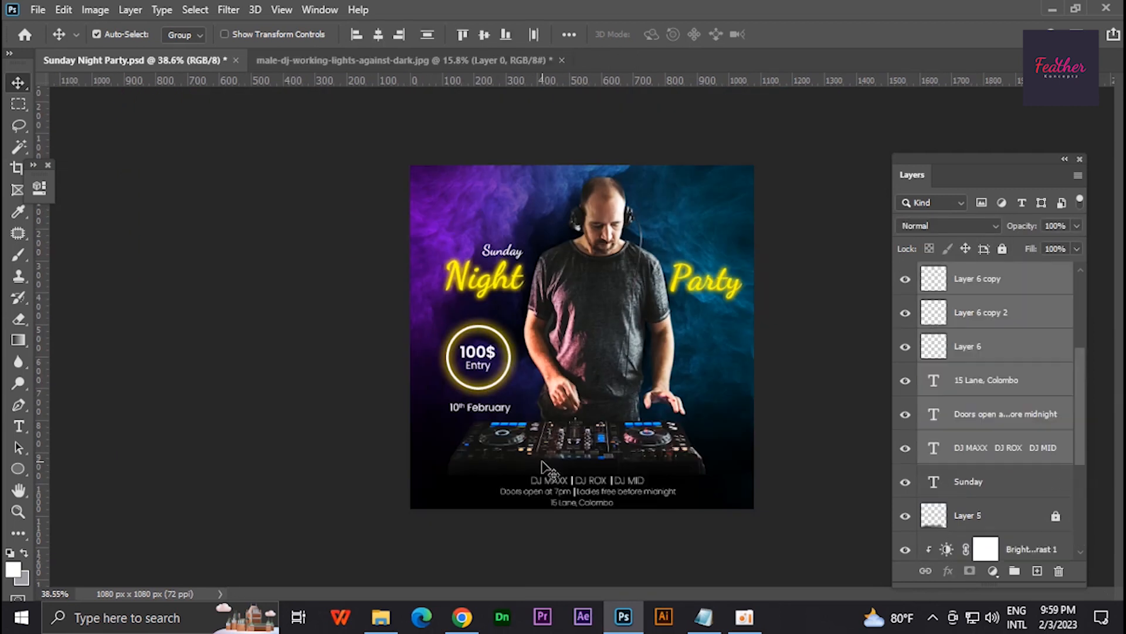
key(ctrl+g)
click(1030, 280)
right_click(1033, 279)
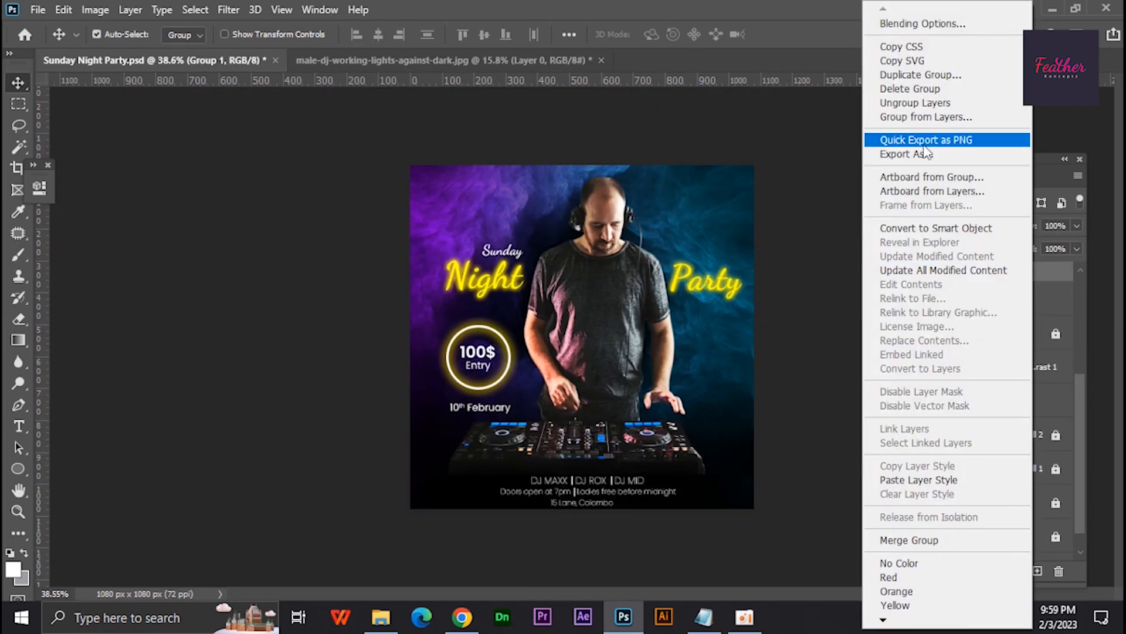
click(920, 104)
click(819, 328)
- Group the door and ladies details text with its divider and name the group Details 1
scroll(585, 459, up, 8)
drag(196, 381, 680, 361)
key(ctrl+g)
double_click(967, 306)
text(D)
- Group the DJ line-up text with its two dividers and name the group DJ Names
key(ctrl+g)
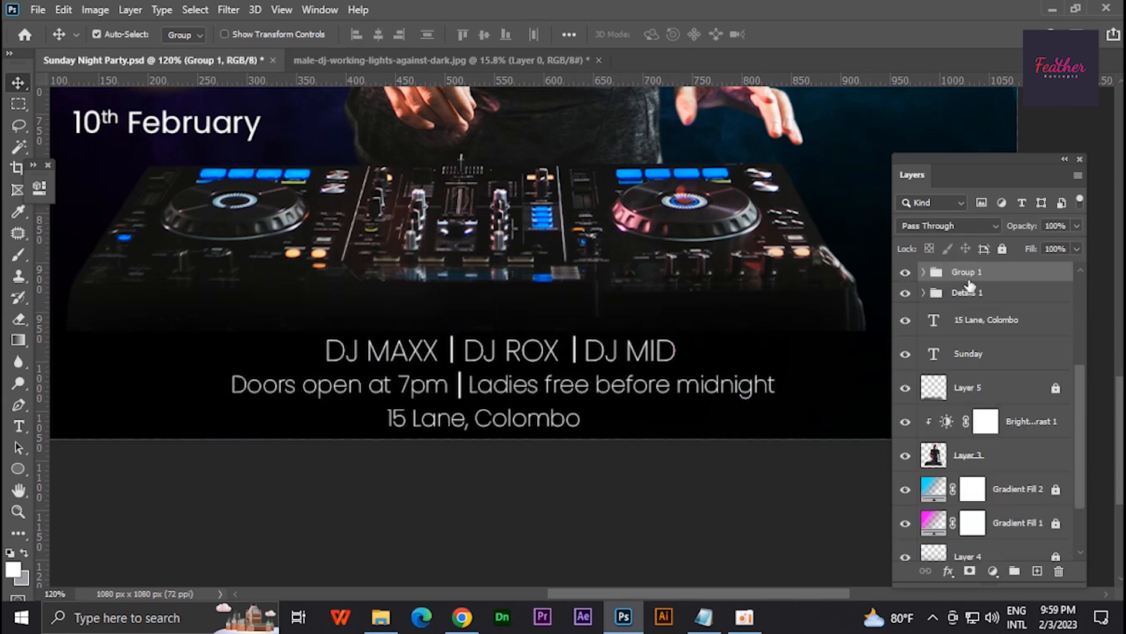
text(DJ Names)
key(Return)
- Centre the DJ Names group and the Details 1 group horizontally on the poster and clear the selection
key(ctrl+a)
click(379, 36)
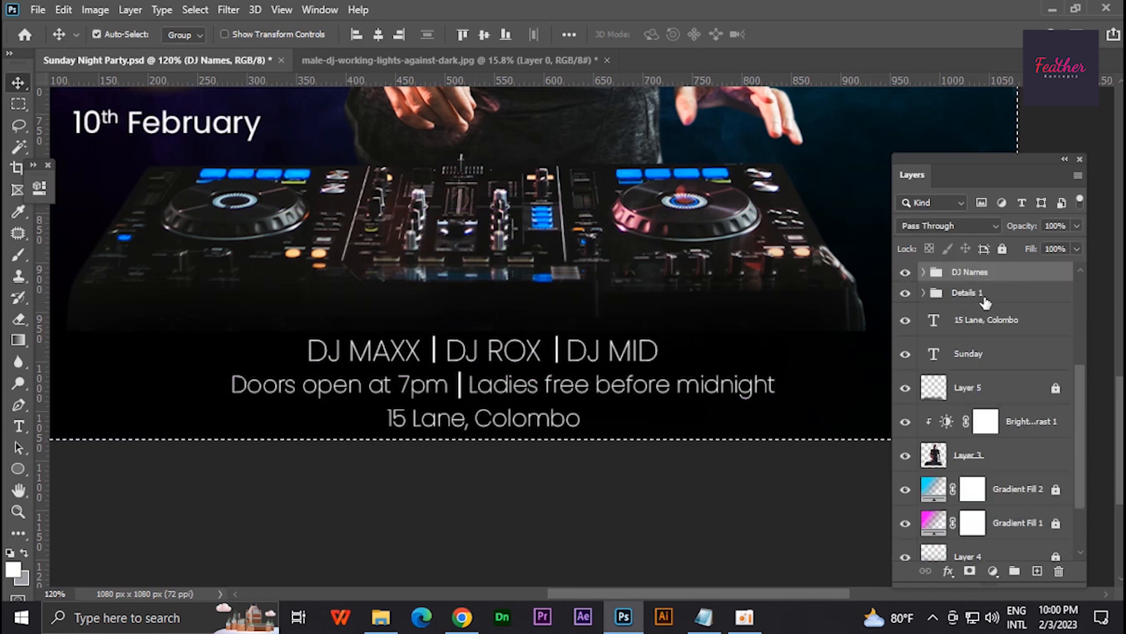
click(980, 296)
click(382, 37)
key(ctrl+d)
- Move the 10th February date to the poster's right side below Party and check the content file in Notepad
key(ctrl+0)
drag(478, 434, 786, 369)
scroll(727, 466, down, 1)
click(704, 616)
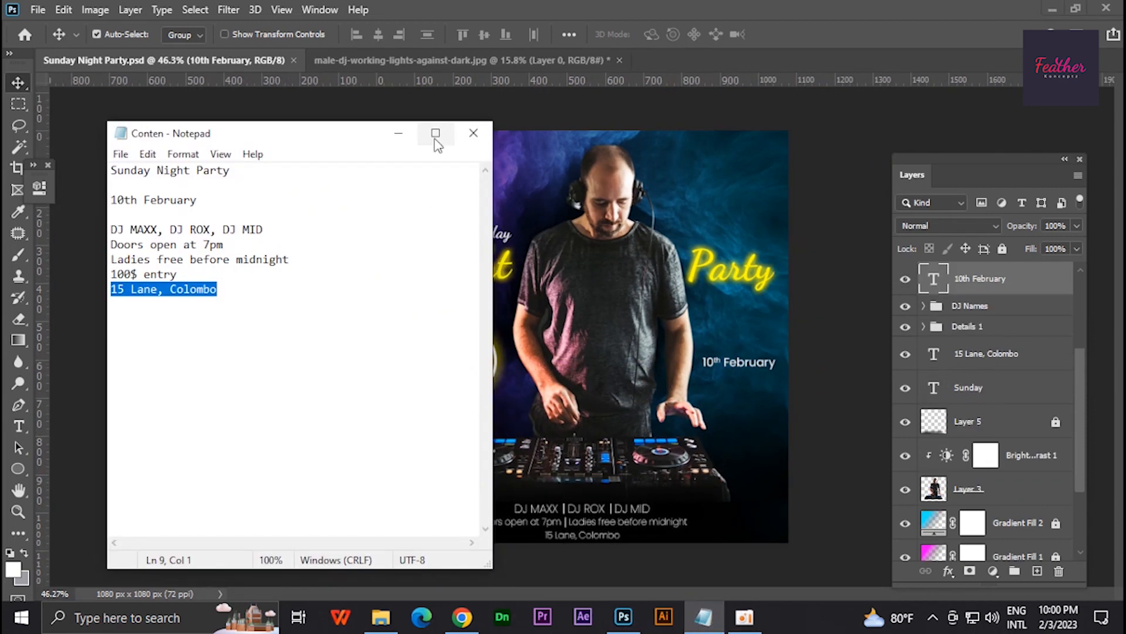
click(413, 136)
- Group all the text layers and text groups above Layer 5 into one group named Text
click(1012, 389)
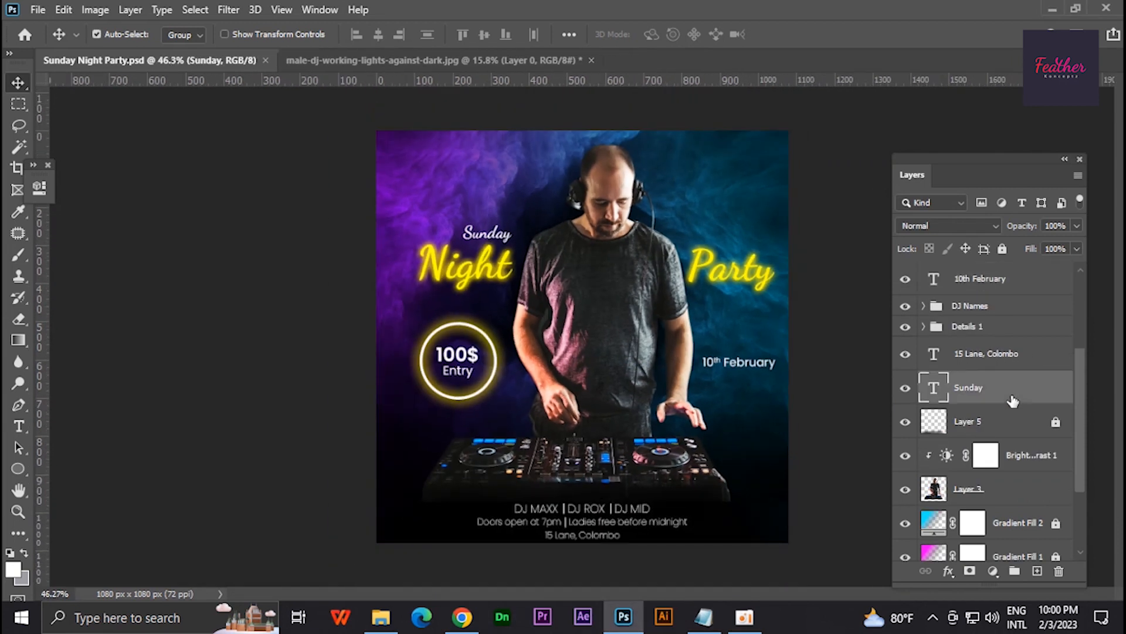
scroll(992, 352, up, 3)
shift+click(983, 284)
key(ctrl+g)
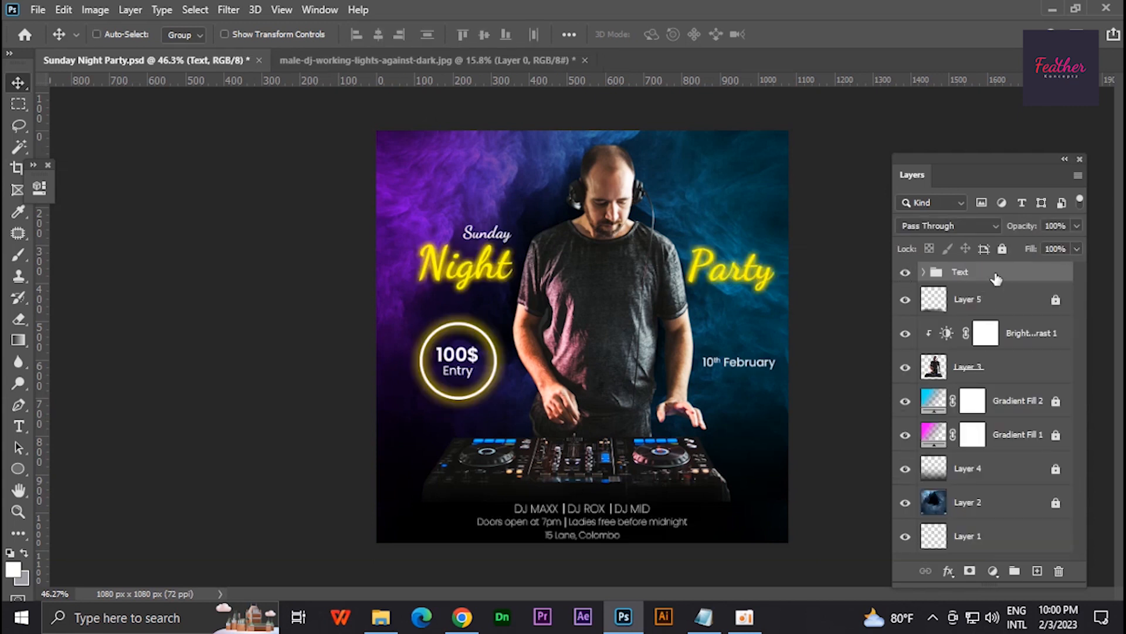
- Hide the Text group and add a Hue/Saturation adjustment above Layer 5, shifting the smoke colours slightly towards magenta and deeper blue
click(905, 272)
click(968, 300)
click(993, 570)
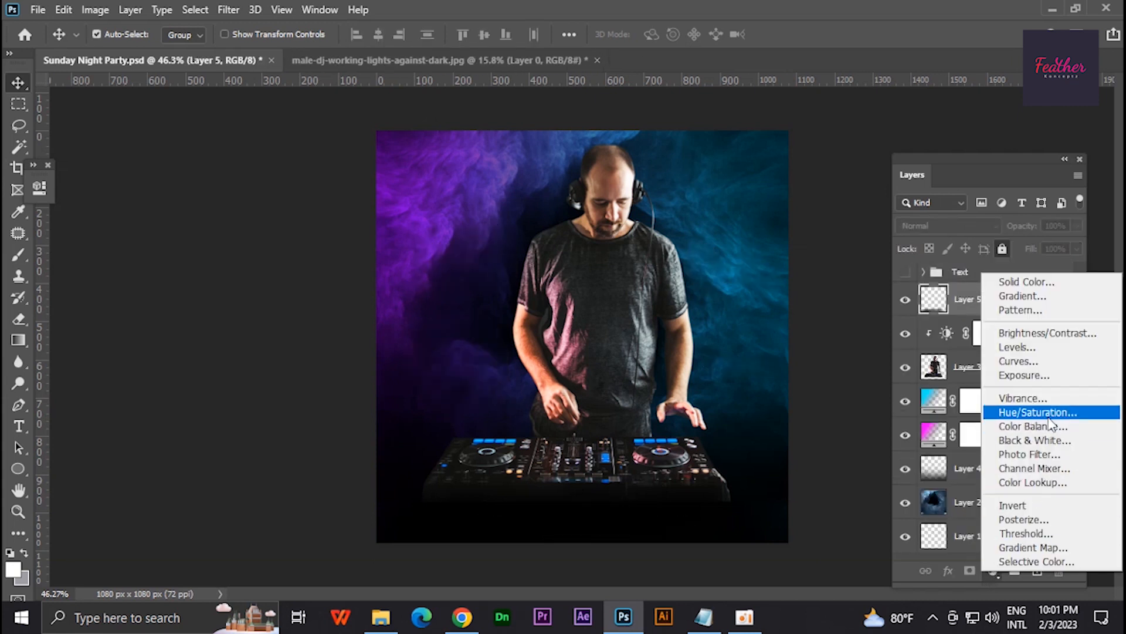
click(1049, 417)
drag(168, 296, 173, 299)
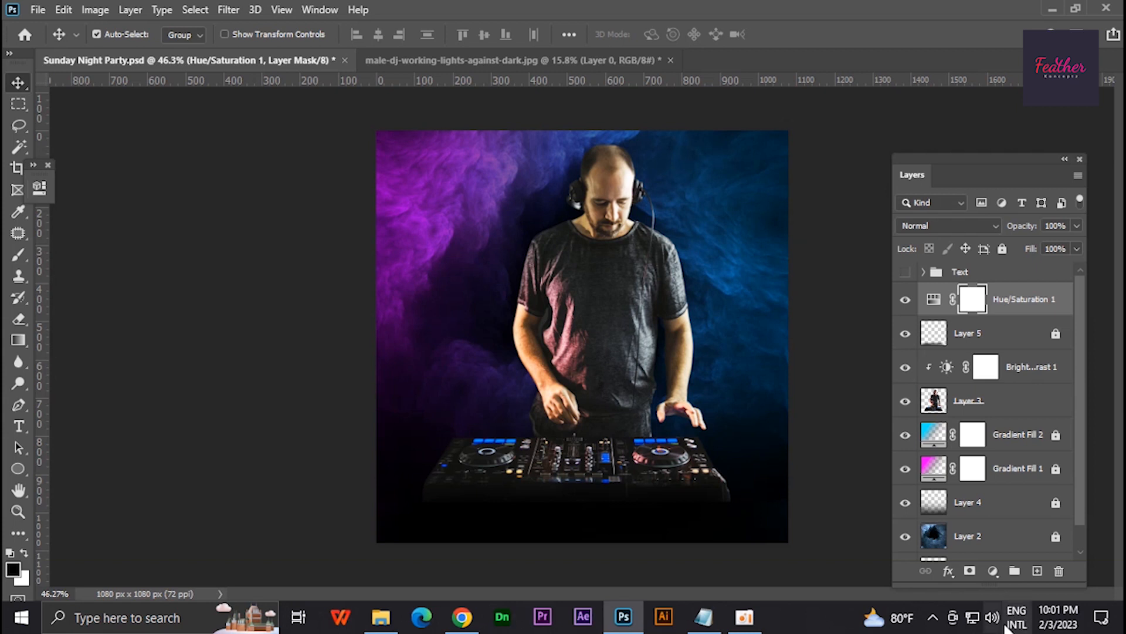
- Add a Color Balance adjustment above Hue/Saturation 1 with the midtones Cyan-Red value at +13, and collapse its properties
click(993, 571)
click(1049, 434)
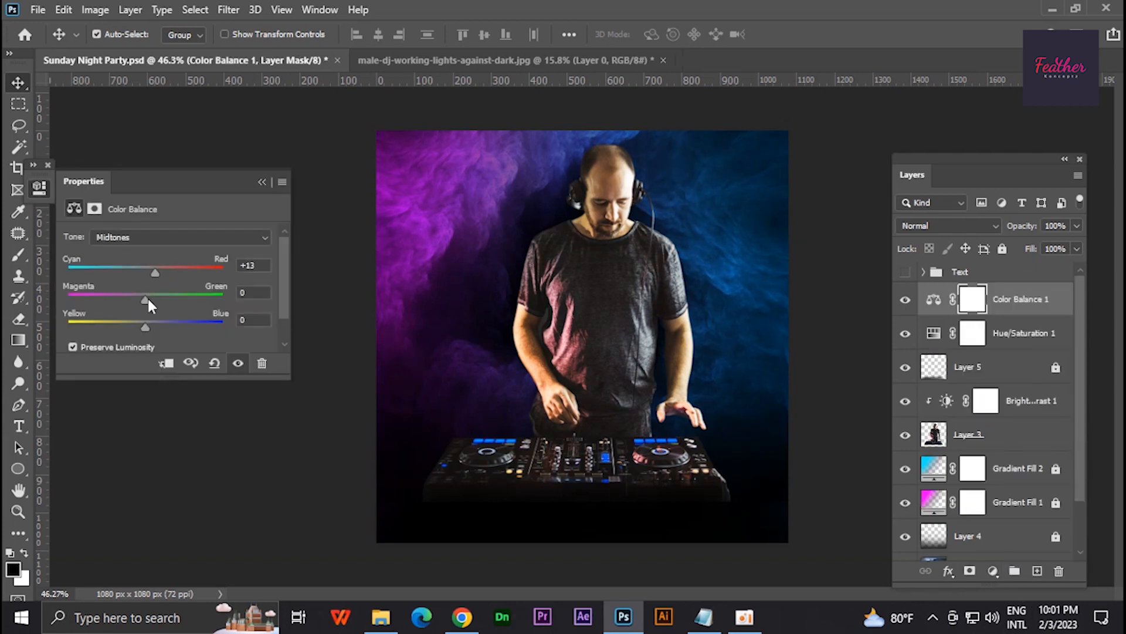
click(262, 182)
- Stamp the visible artwork into a new layer above Color Balance 1 and duplicate that layer
key(ctrl+shift+alt+e)
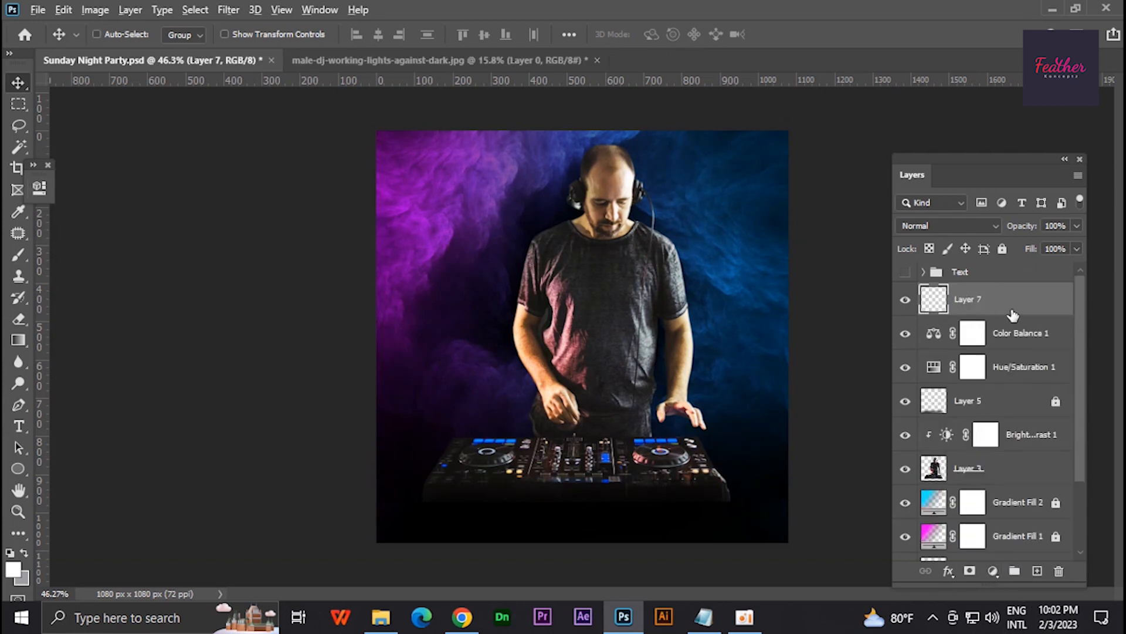
key(ctrl+j)
- Open the Camera Raw filter on the duplicated layer and set Clarity to +11, Dehaze to +22 and Shadows to +16
key(ctrl+shift+a)
click(818, 266)
drag(904, 518, 914, 519)
scroll(904, 452, down, 3)
scroll(906, 405, up, 3)
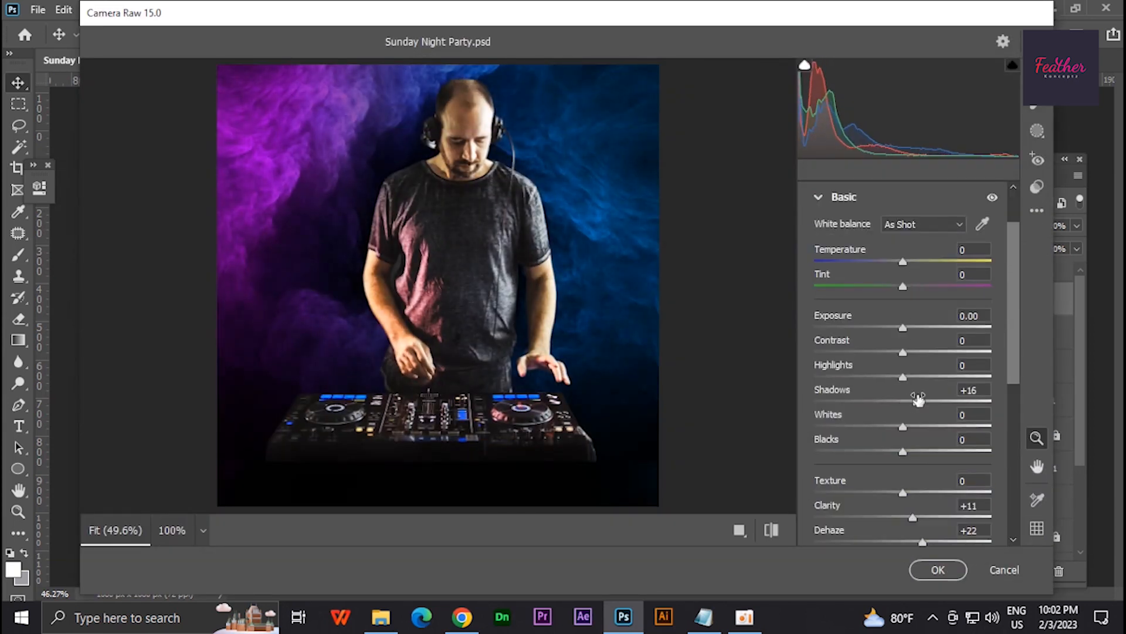
- Set the Camera Raw Contrast to +12, Highlights to +14, Blacks to -15 and Texture to +9
drag(902, 377, 914, 376)
mouse_move(903, 451)
mouse_down()
mouse_move(920, 450)
mouse_move(891, 449)
mouse_up()
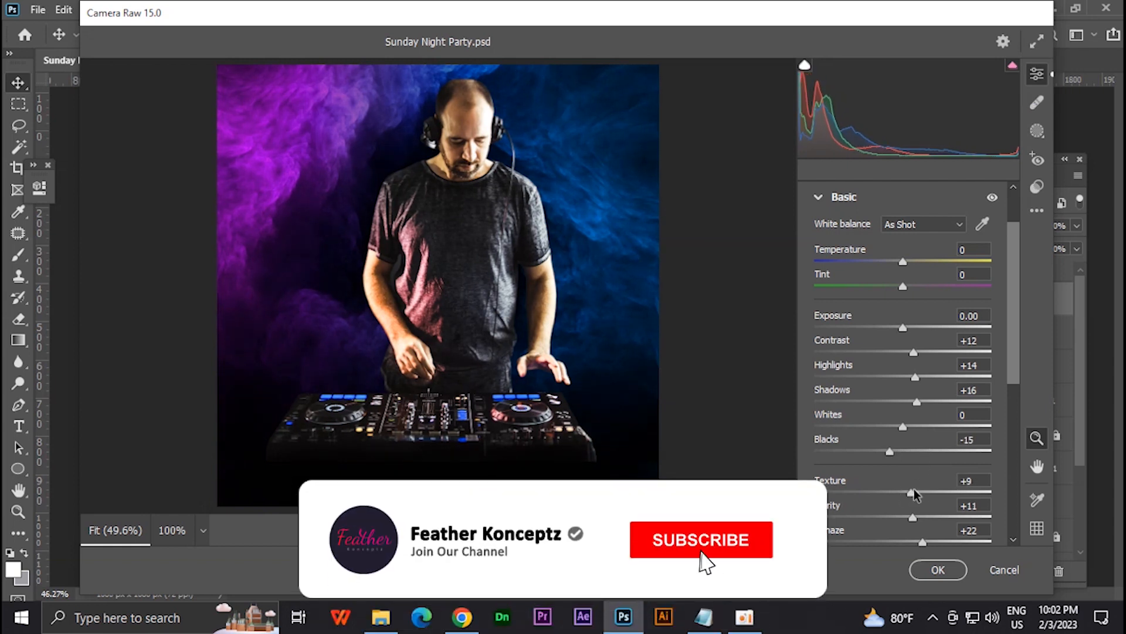
drag(903, 259, 922, 288)
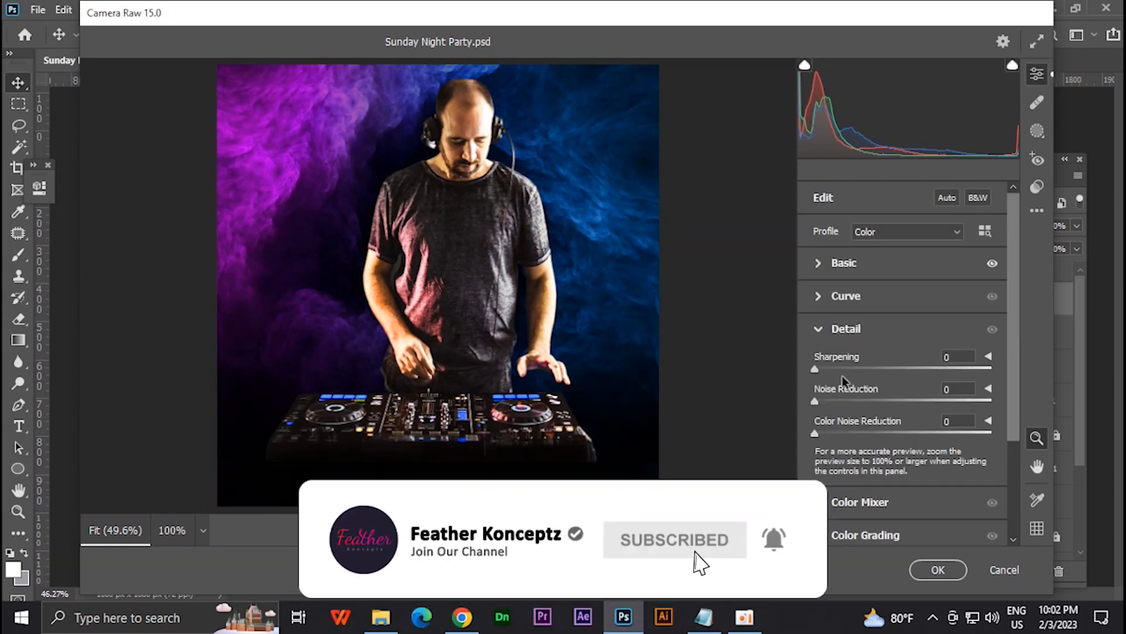
- Set Sharpening to 23 and Noise Reduction to 31, apply the Camera Raw filter, and show the Text group
click(858, 401)
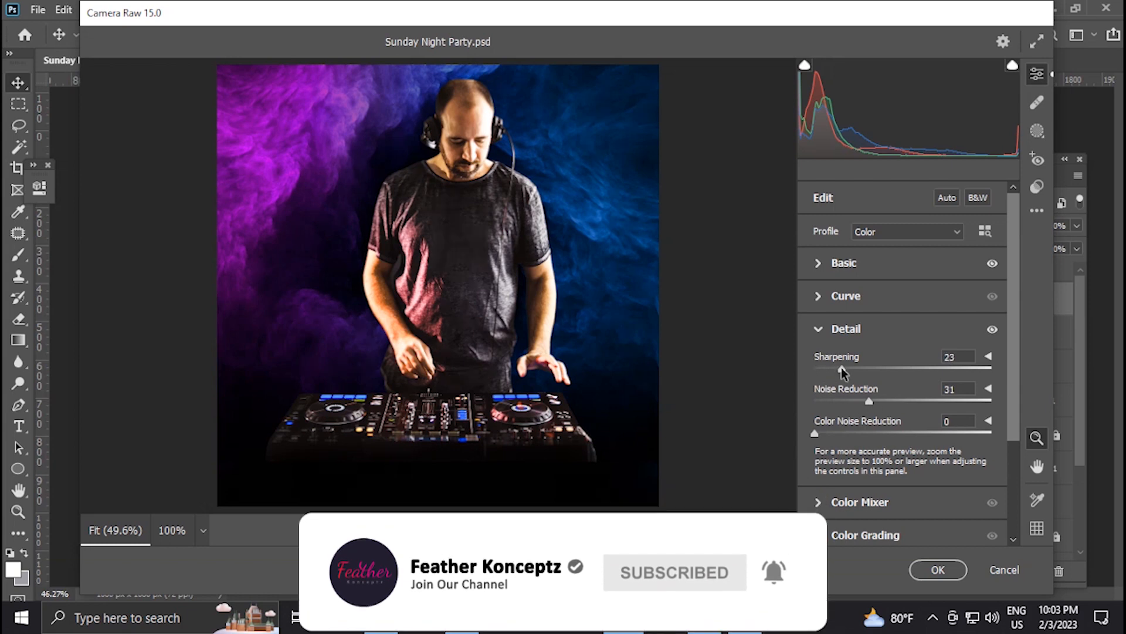
click(906, 567)
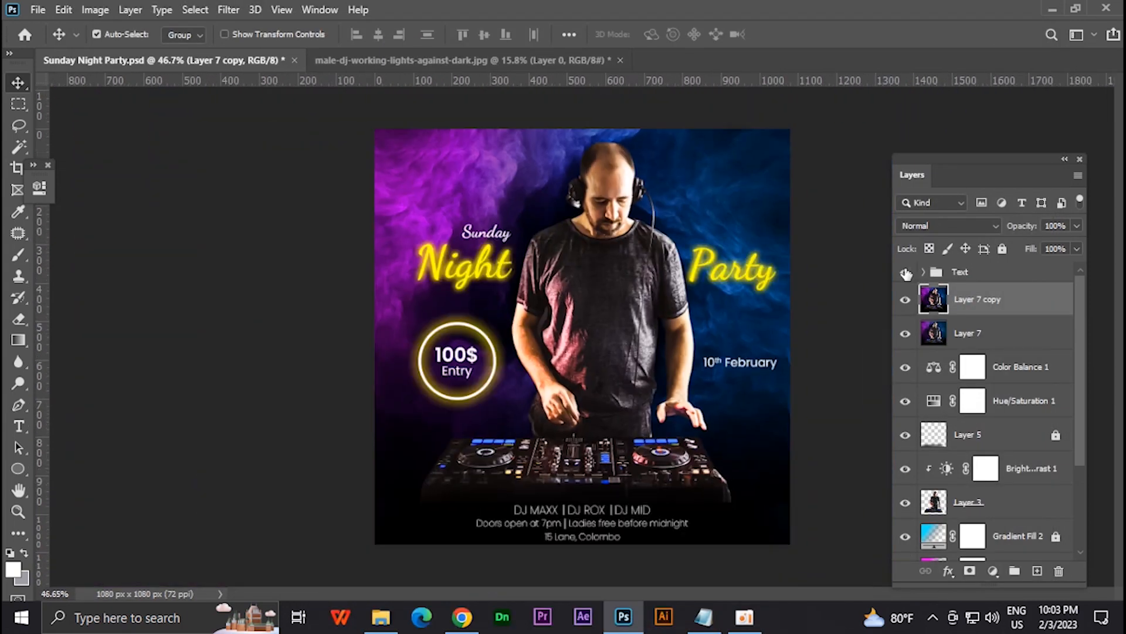